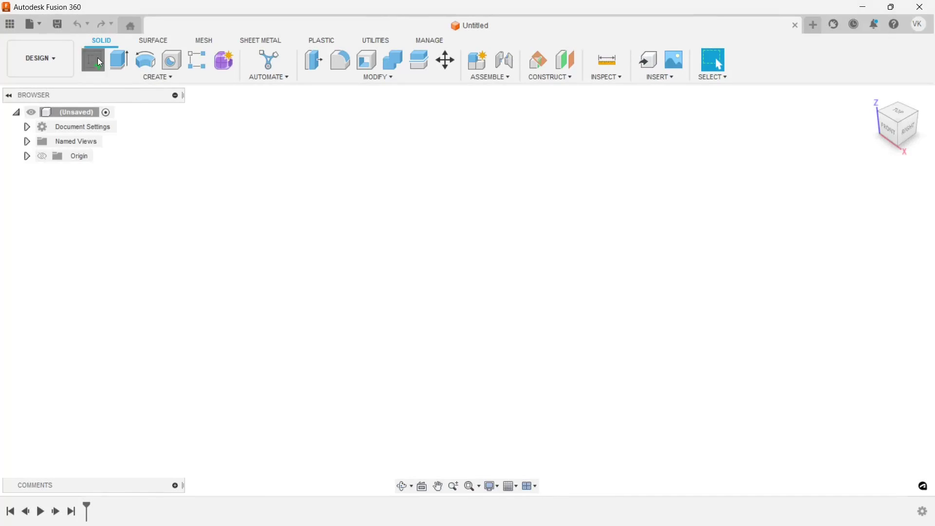
- Start a sketch on the front plane with a centre-diameter circle at the origin
click(98, 58)
click(504, 268)
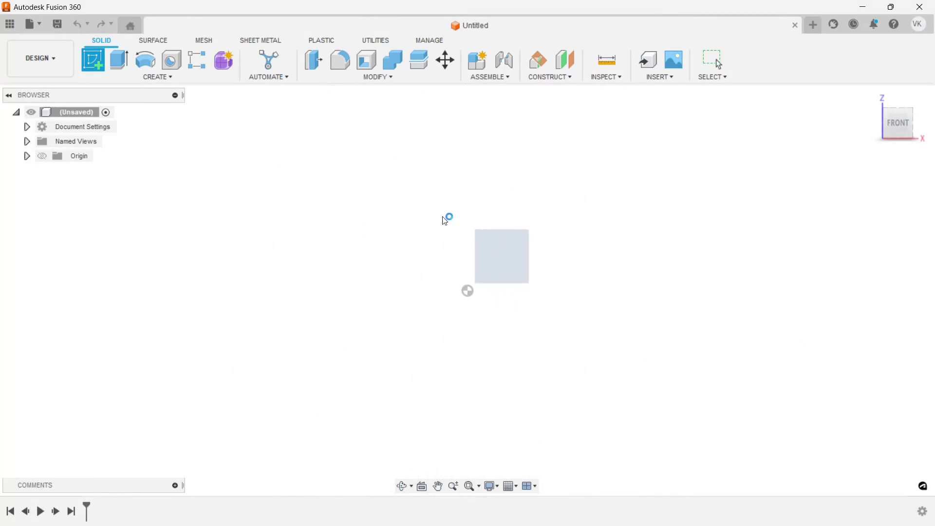
click(145, 52)
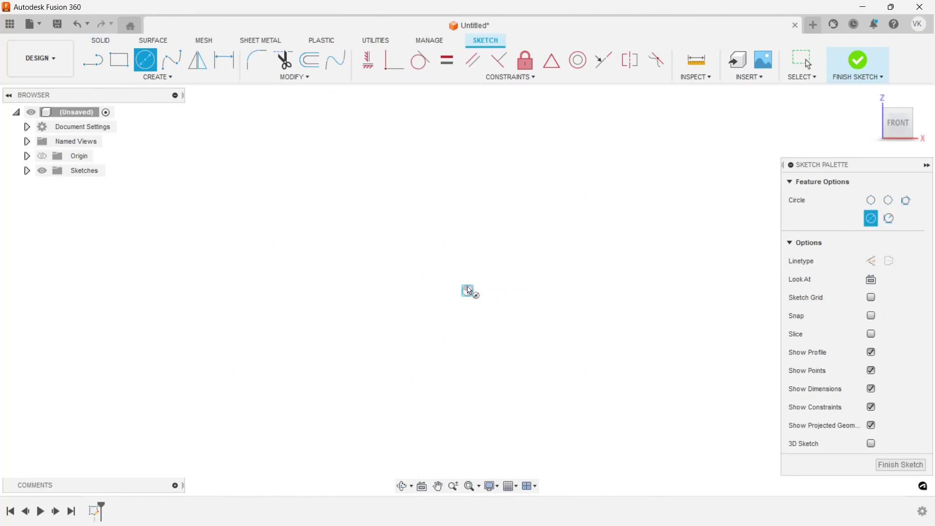
click(468, 291)
click(459, 258)
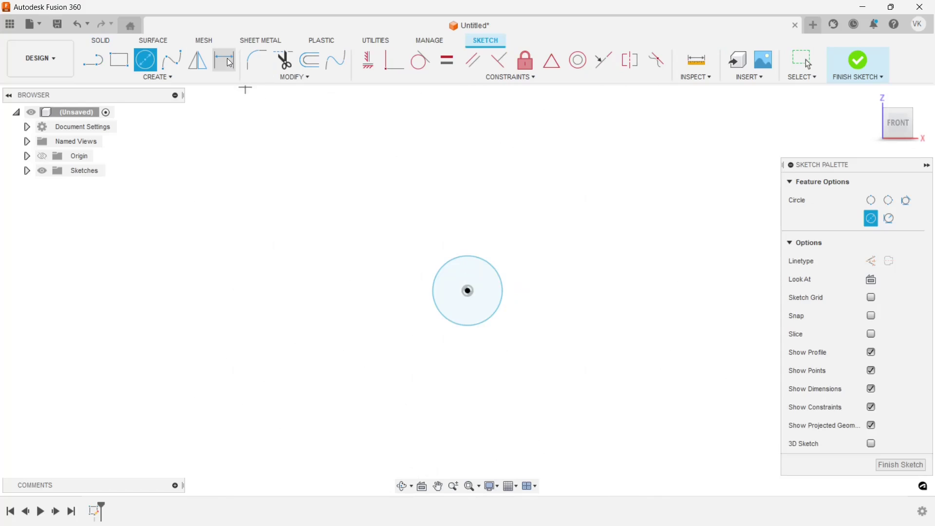
- Dimension the origin circle to a 20 mm diameter
key(d)
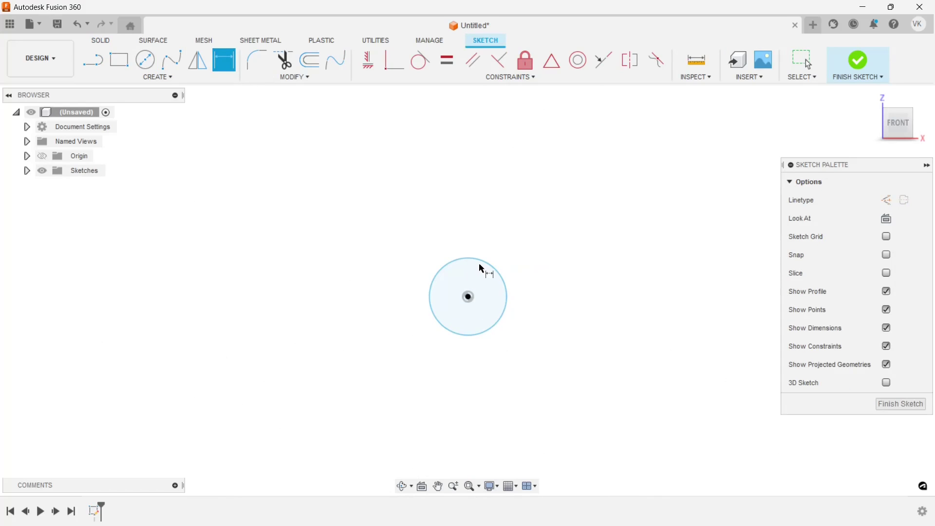
click(485, 265)
click(500, 249)
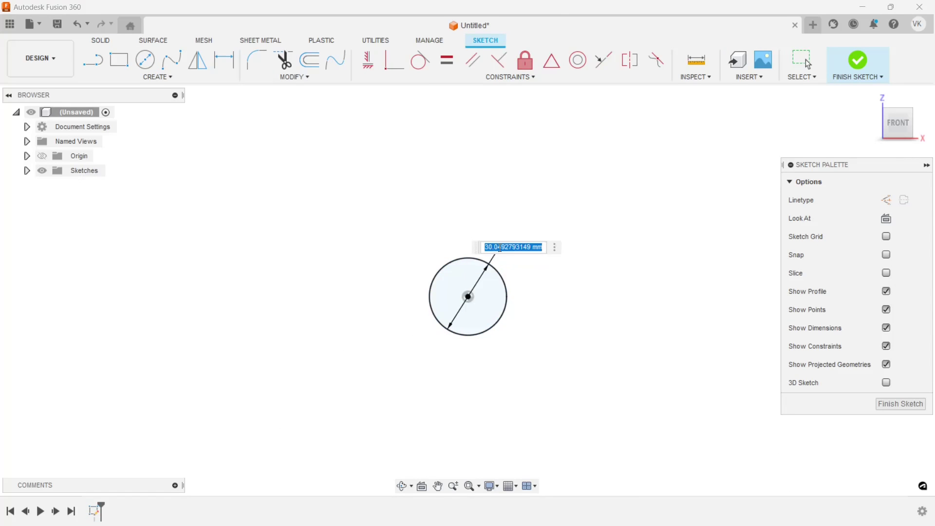
key(Return)
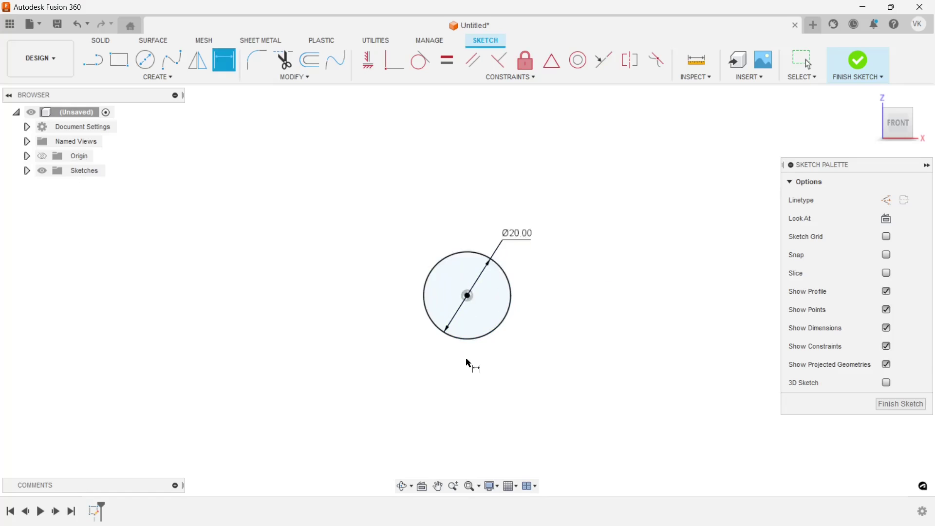
key(c)
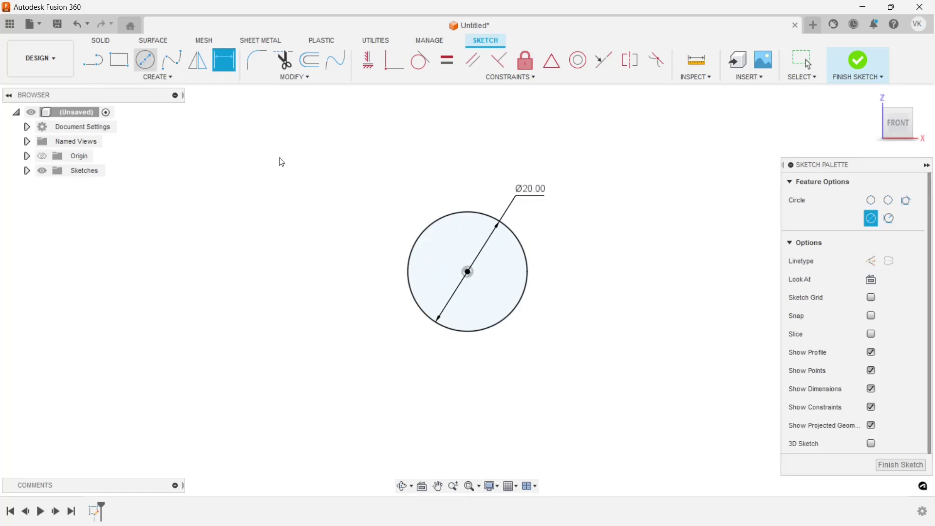
- Draw a second circle below the first and dimension it to 26 mm diameter
click(468, 419)
click(468, 363)
scroll(446, 261, down, 2)
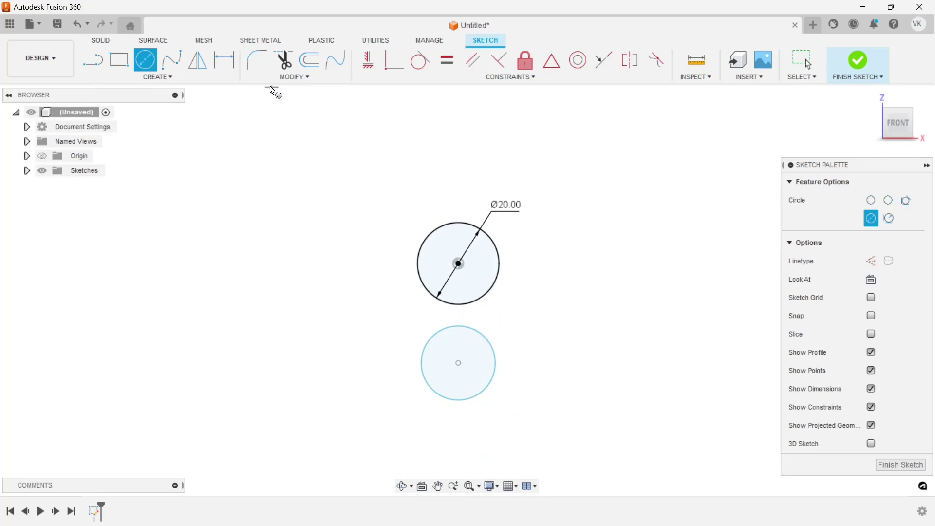
click(224, 61)
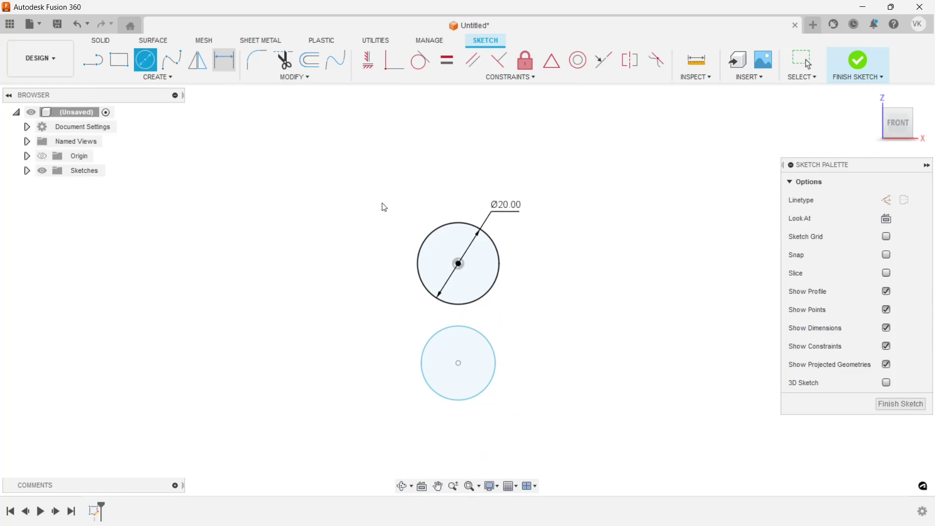
click(461, 329)
click(525, 324)
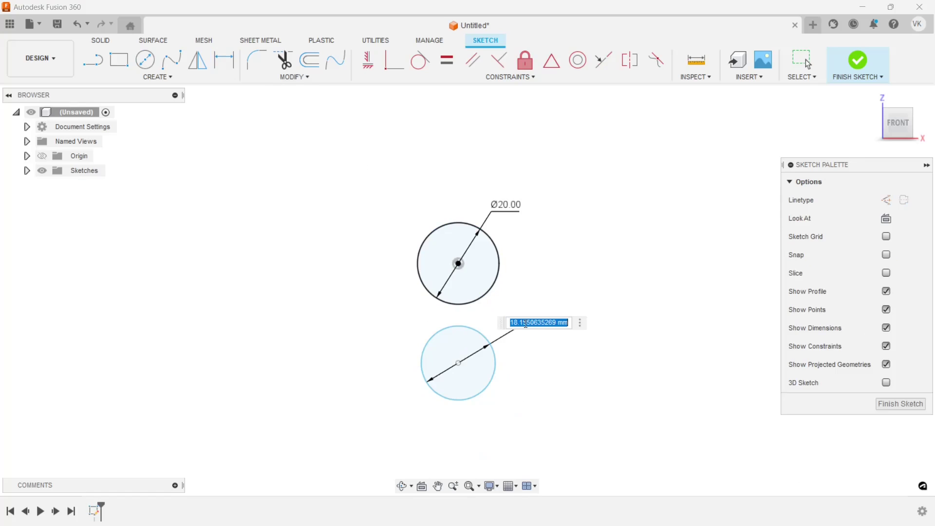
key(Return)
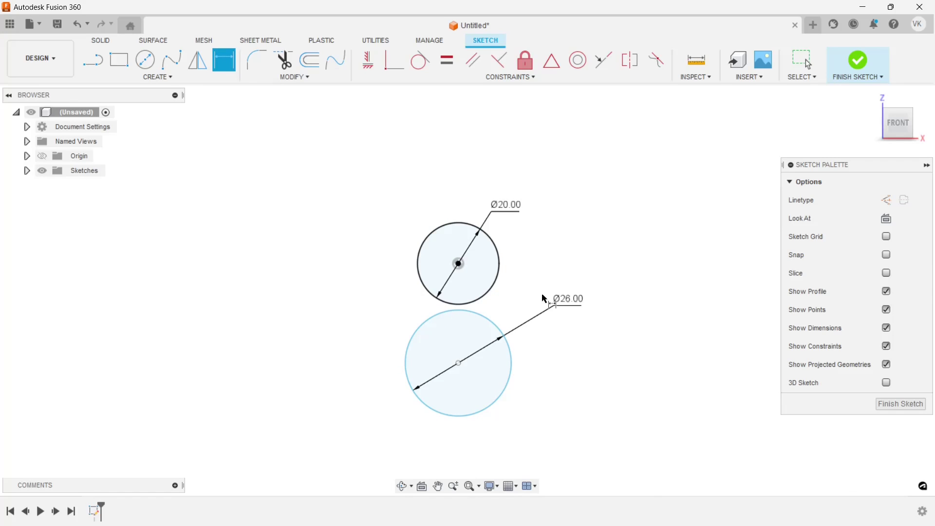
key(Escape)
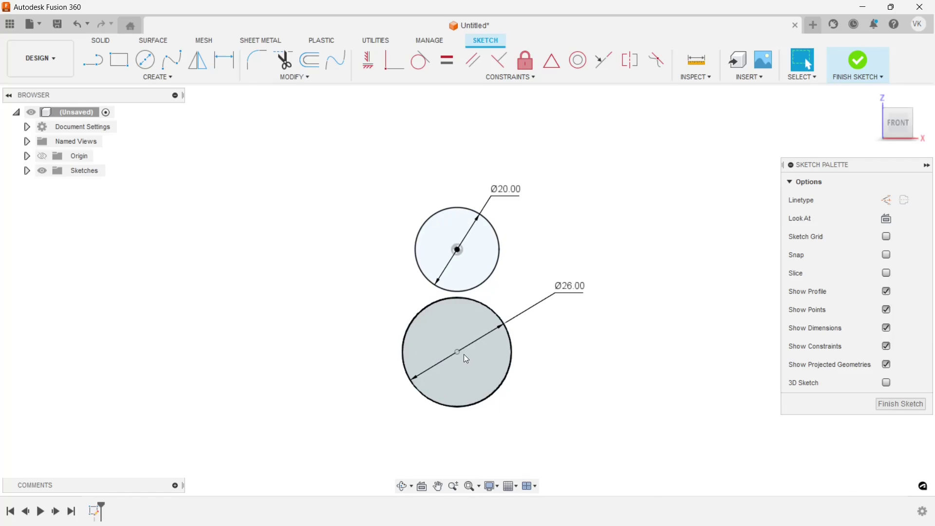
- Align both circle centres vertically and space them 25 mm apart
click(462, 341)
ctrl+click(458, 250)
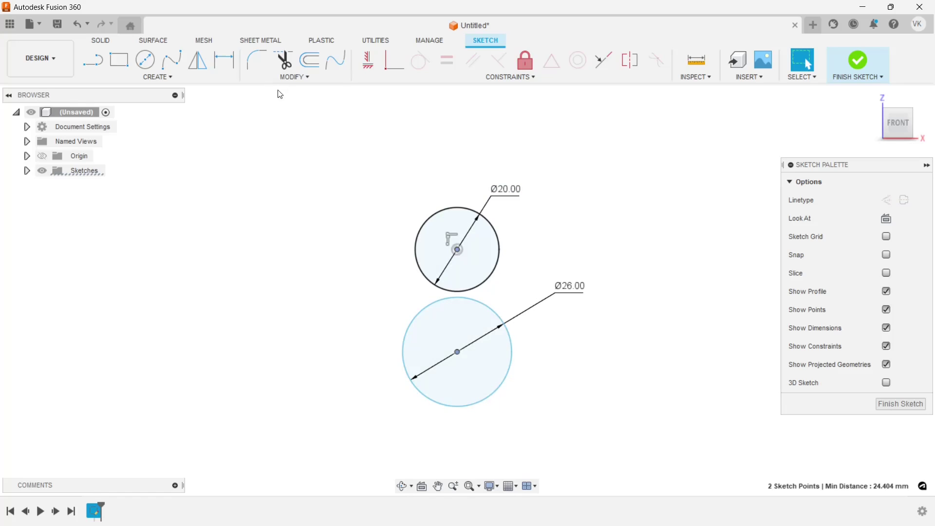
click(368, 61)
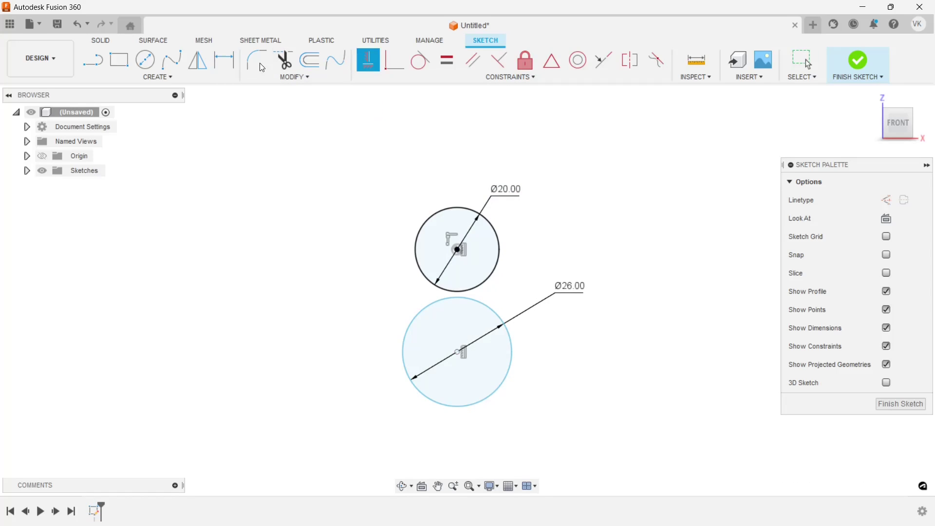
click(224, 60)
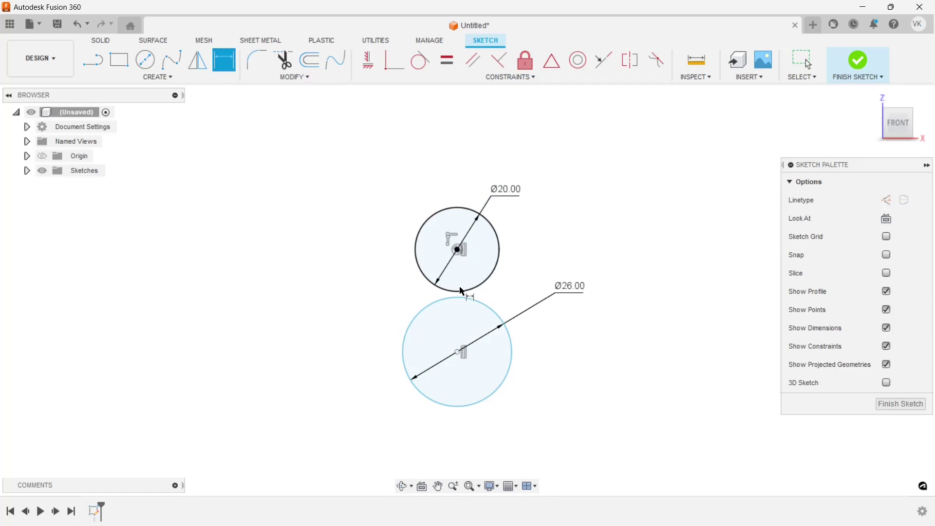
click(458, 250)
click(458, 352)
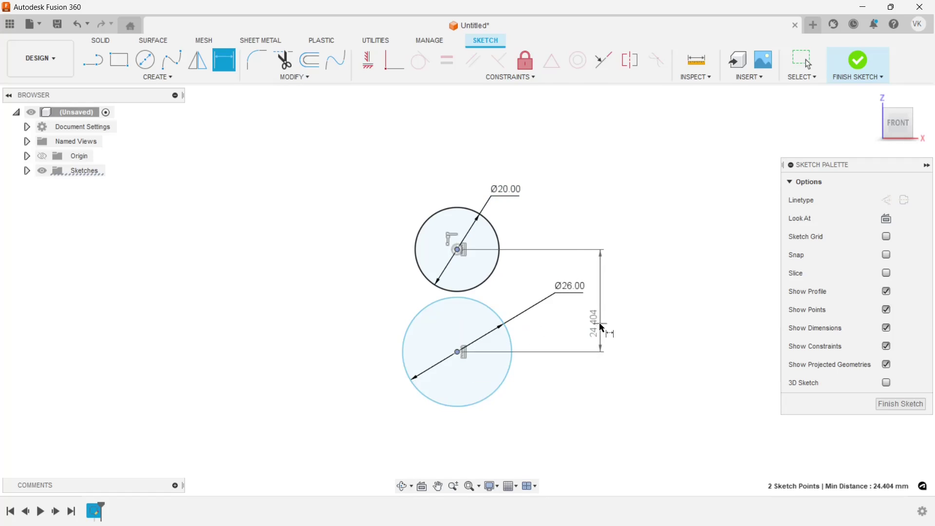
click(614, 322)
text(25)
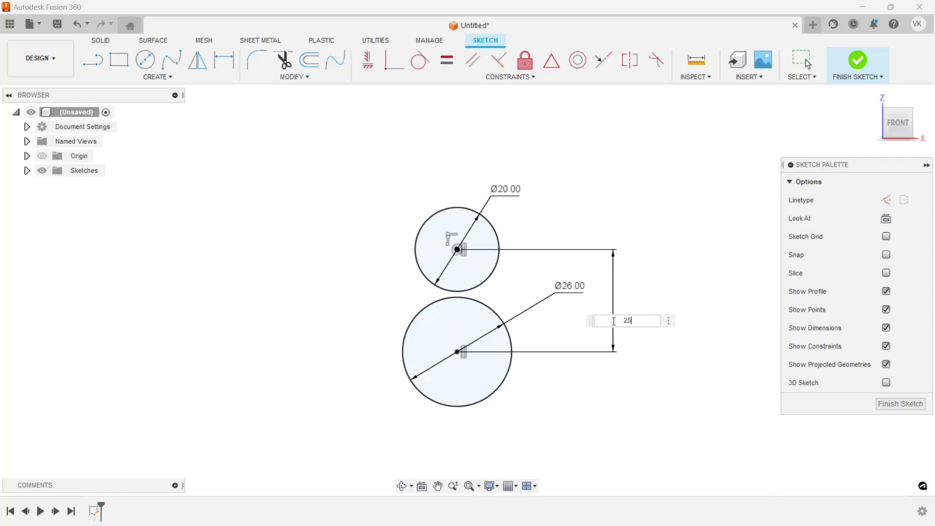
key(Return)
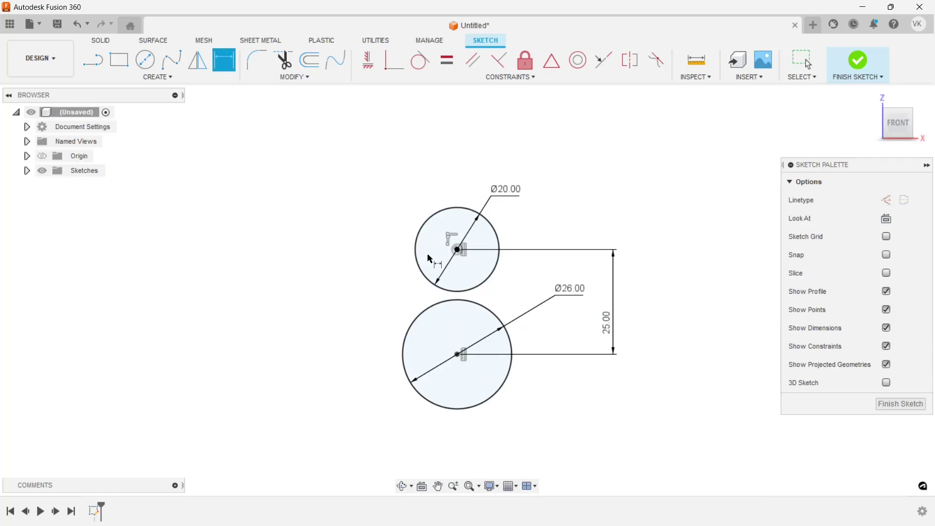
click(220, 78)
- Circular-pattern the 26 mm circle into three copies around the 20 mm circle's centre
click(155, 240)
click(500, 242)
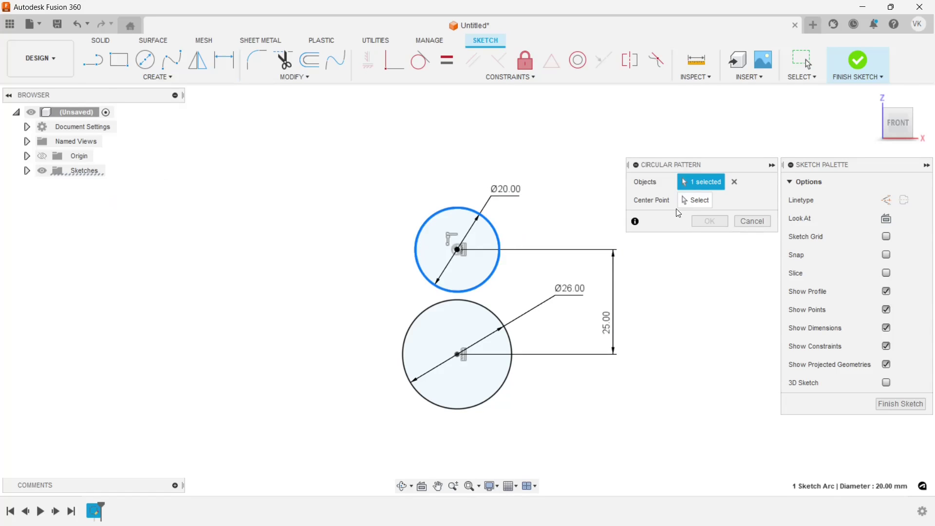
click(734, 181)
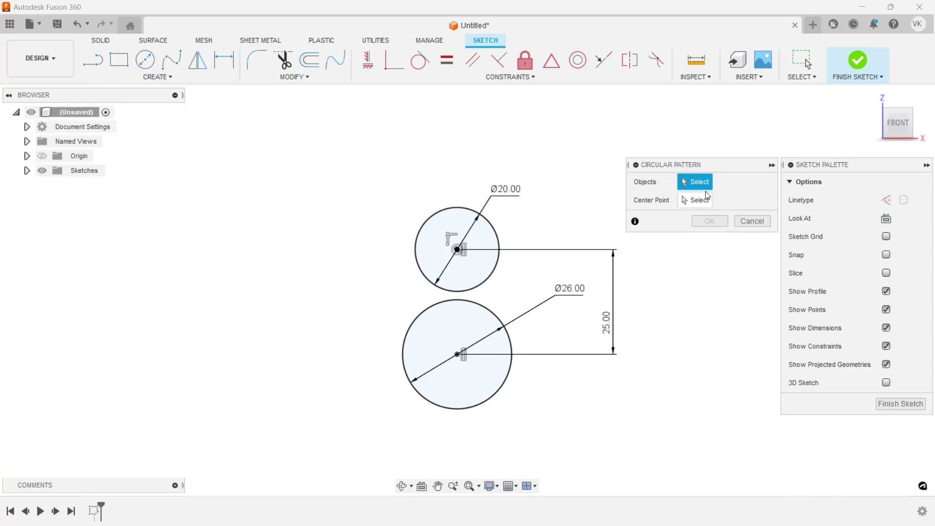
click(496, 315)
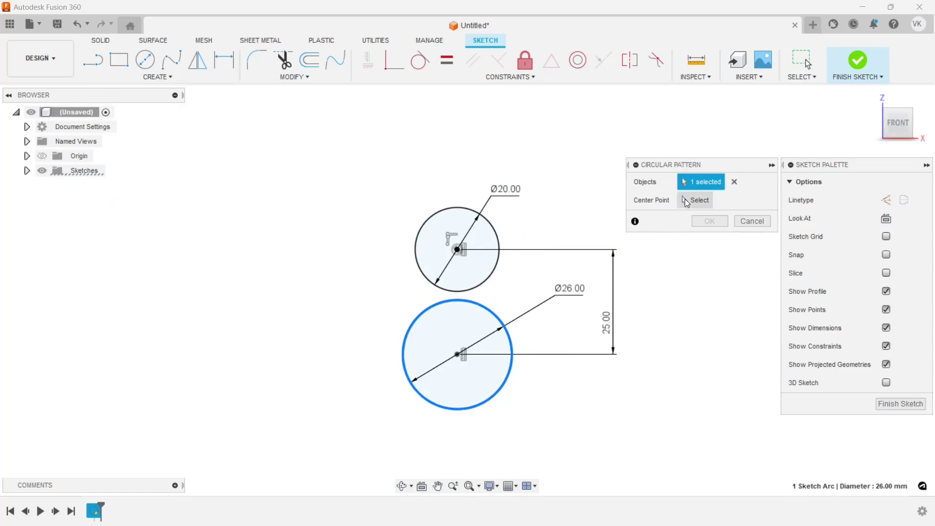
click(686, 202)
click(457, 251)
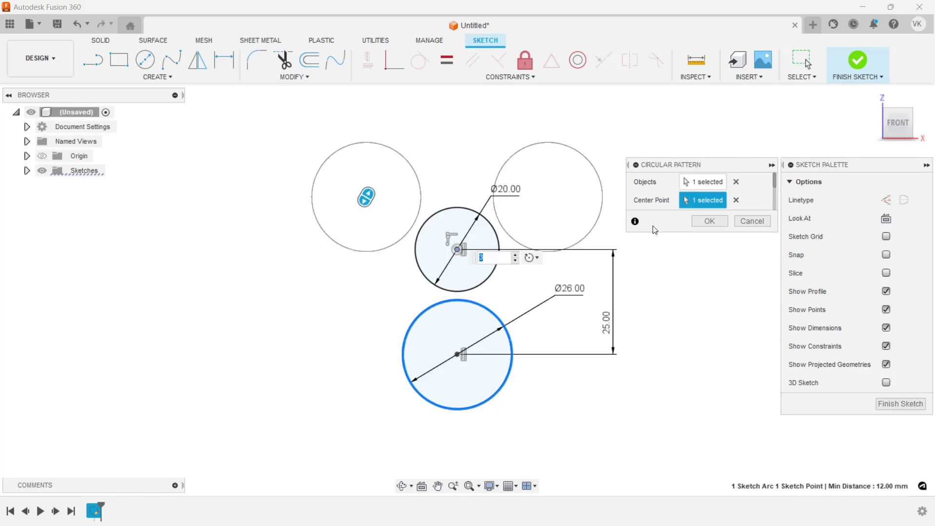
click(695, 221)
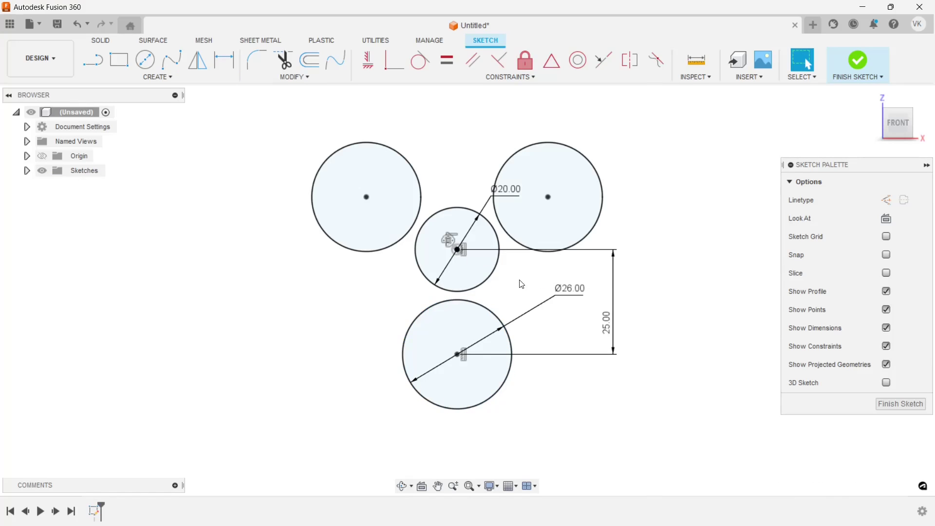
scroll(520, 283, up, 1)
scroll(514, 288, up, 1)
scroll(512, 290, up, 1)
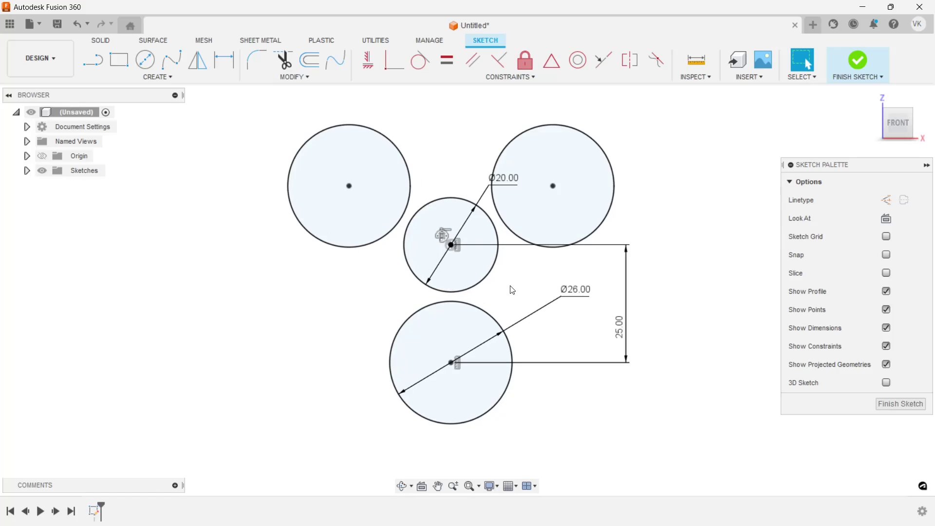
scroll(478, 255, up, 1)
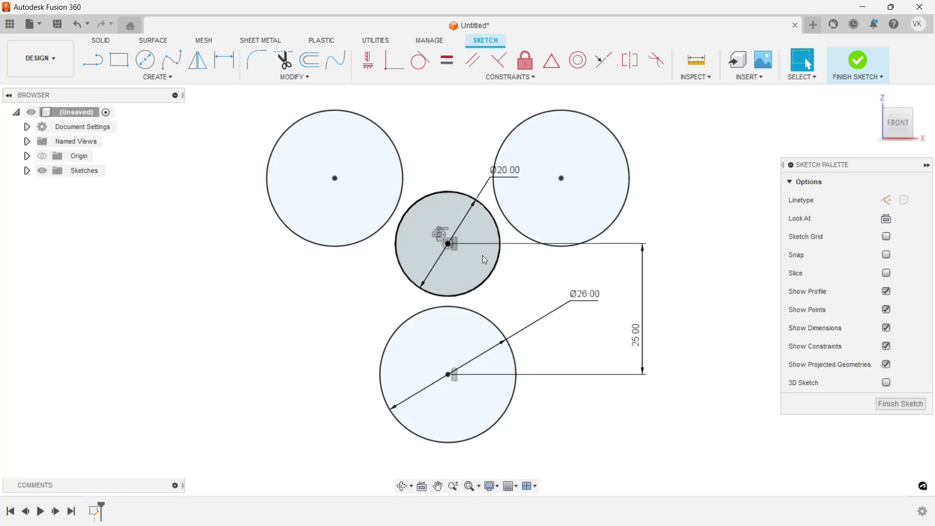
scroll(483, 255, down, 1)
scroll(481, 253, down, 1)
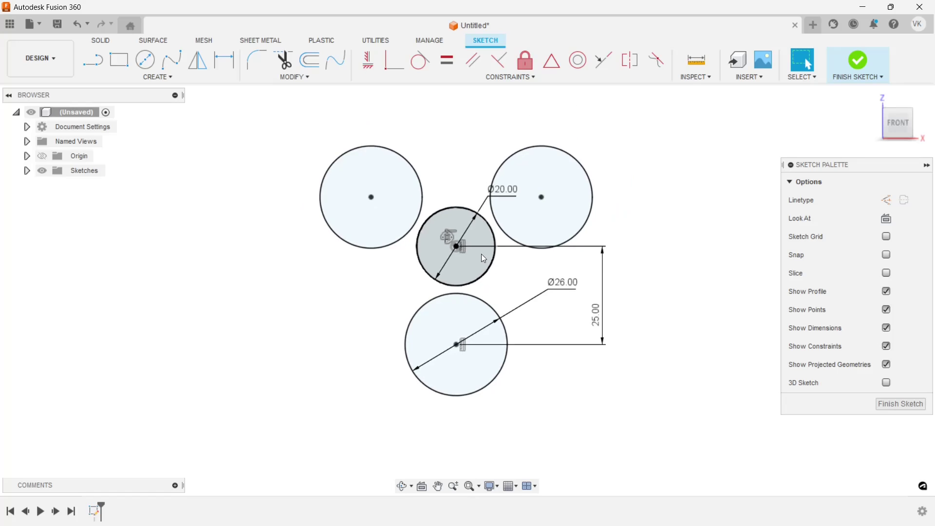
scroll(397, 194, up, 2)
- Draw 3-point arcs between the outer circles, then delete the extra top and right arcs
click(157, 77)
mouse_move(100, 126)
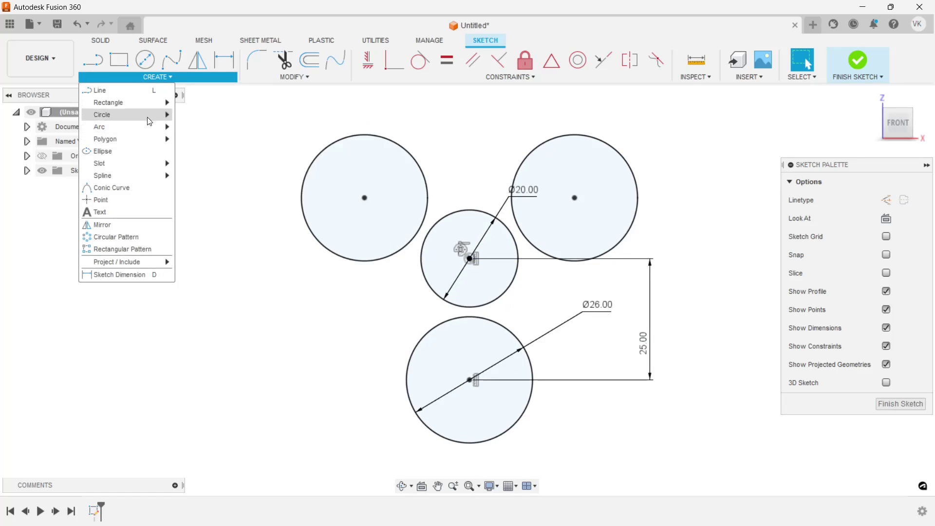
click(193, 127)
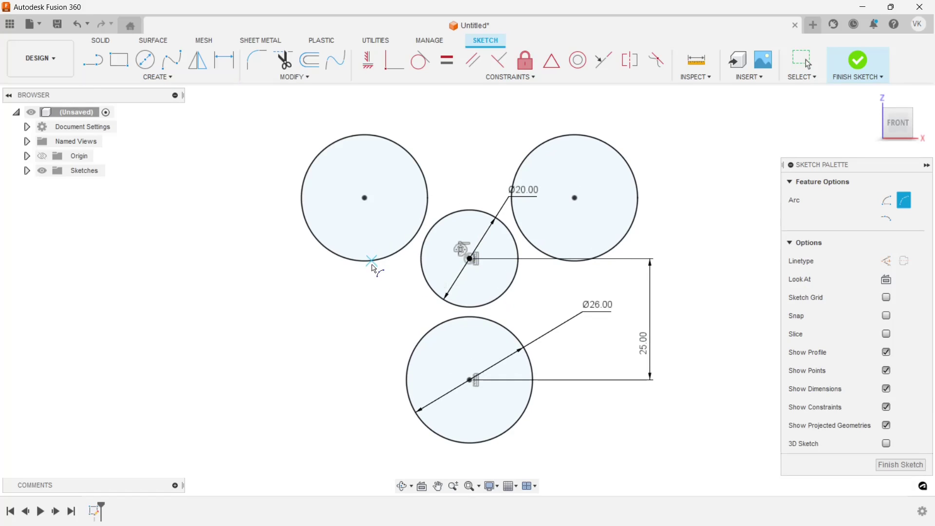
click(364, 262)
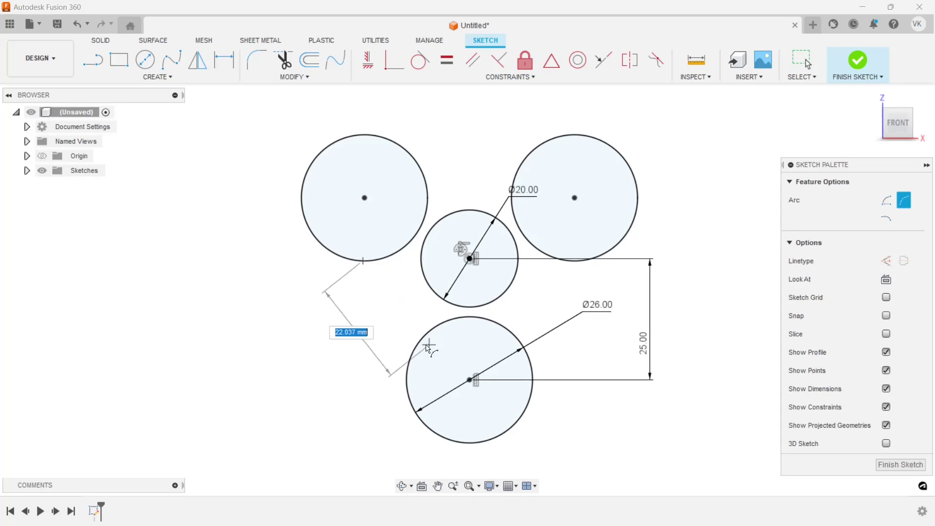
click(415, 348)
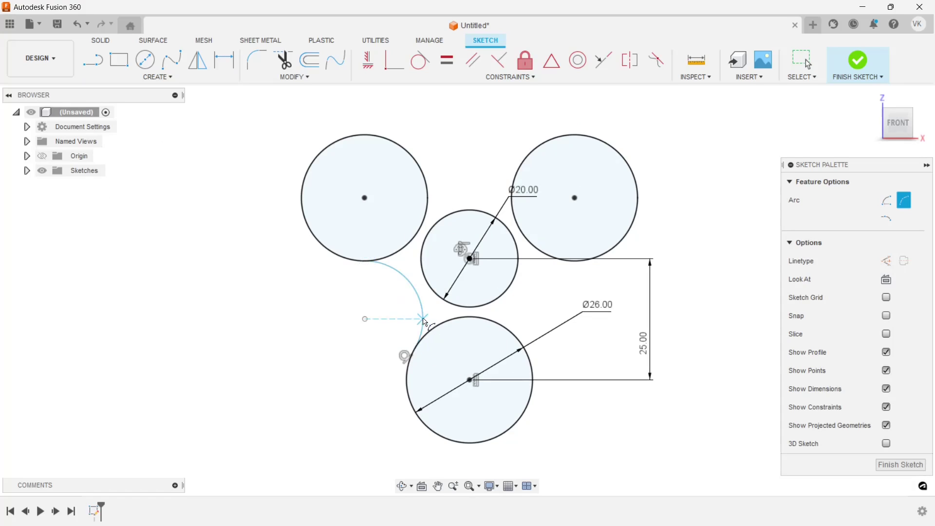
click(423, 174)
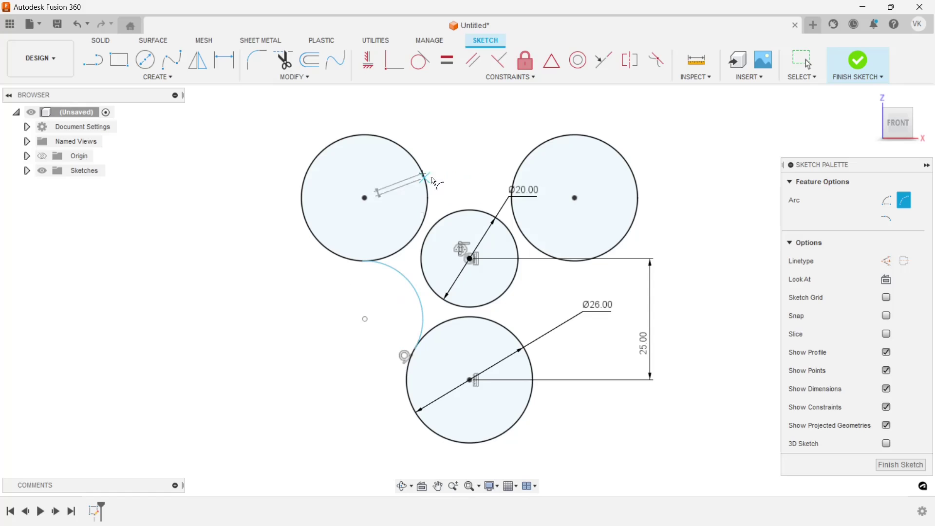
click(517, 174)
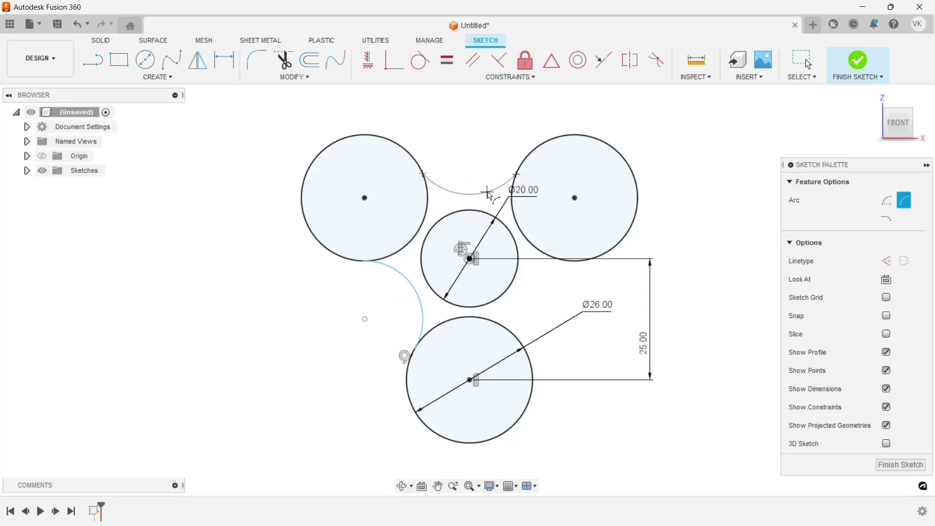
click(569, 268)
click(524, 339)
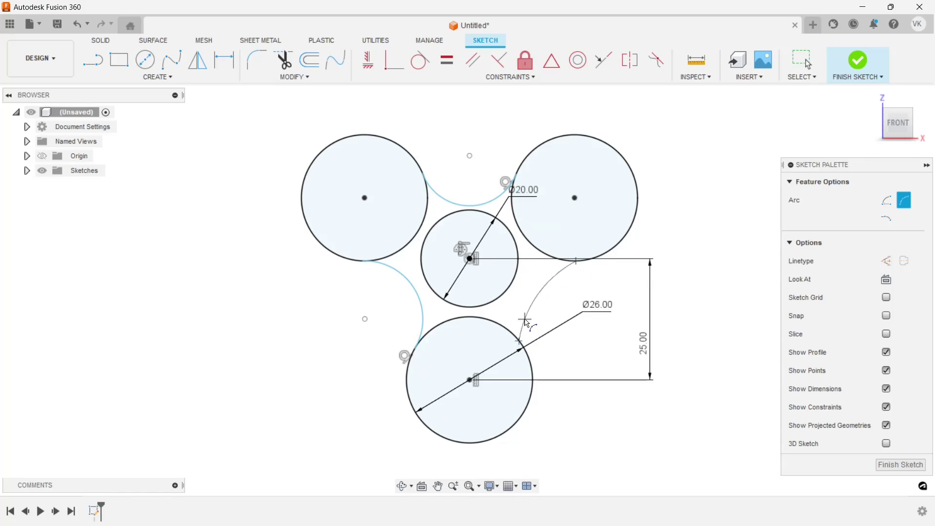
click(527, 321)
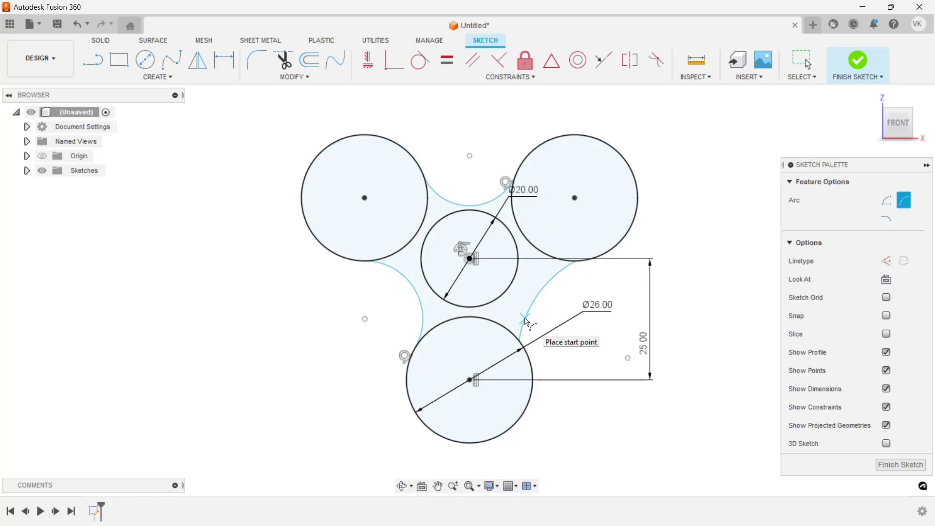
key(Escape)
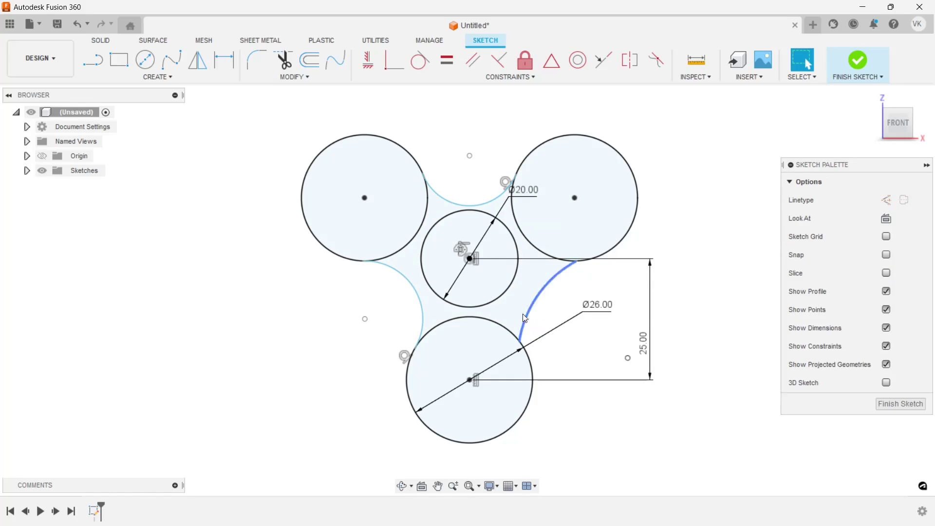
click(560, 282)
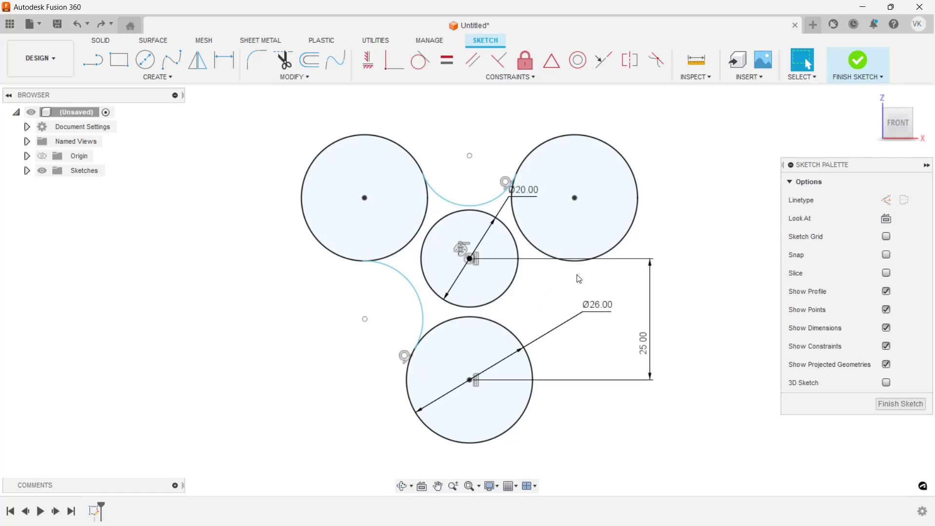
click(469, 205)
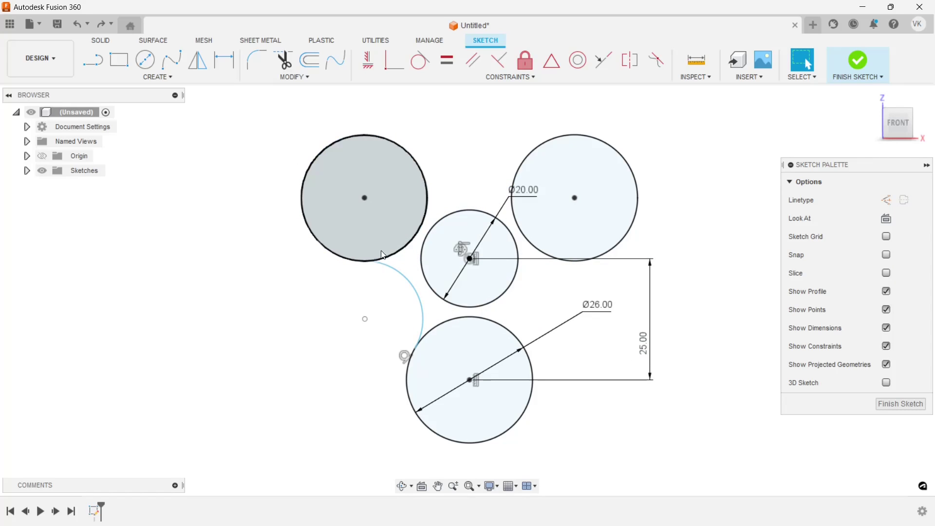
- Make the left arc tangent to the upper-left circle with a 14 mm radius
double_click(384, 262)
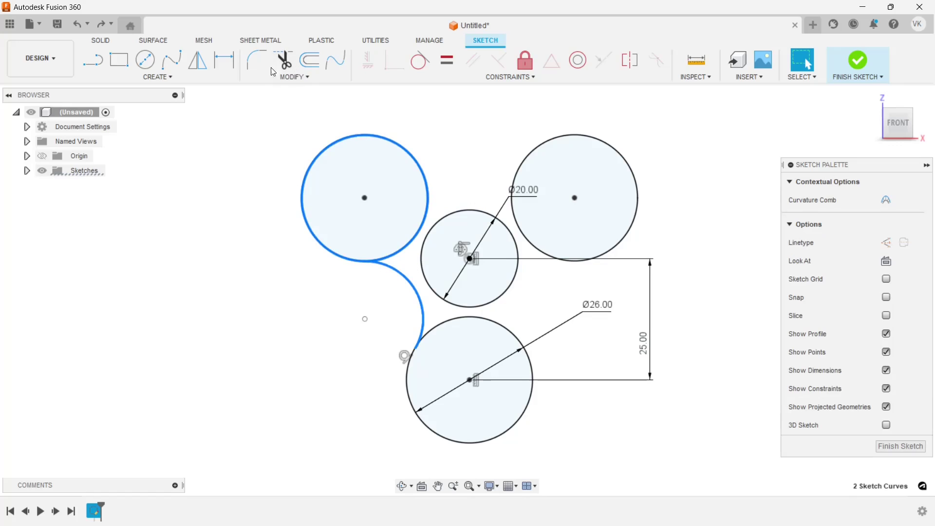
click(421, 65)
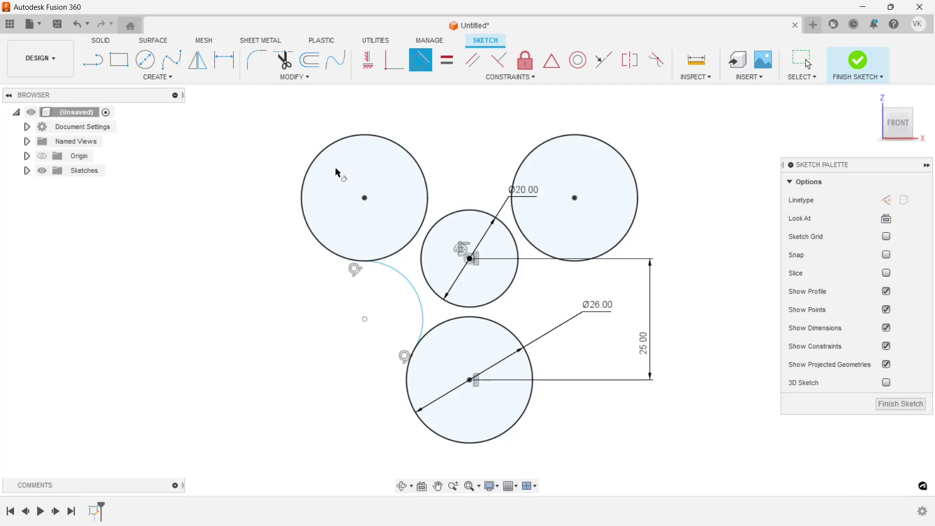
click(233, 68)
click(421, 322)
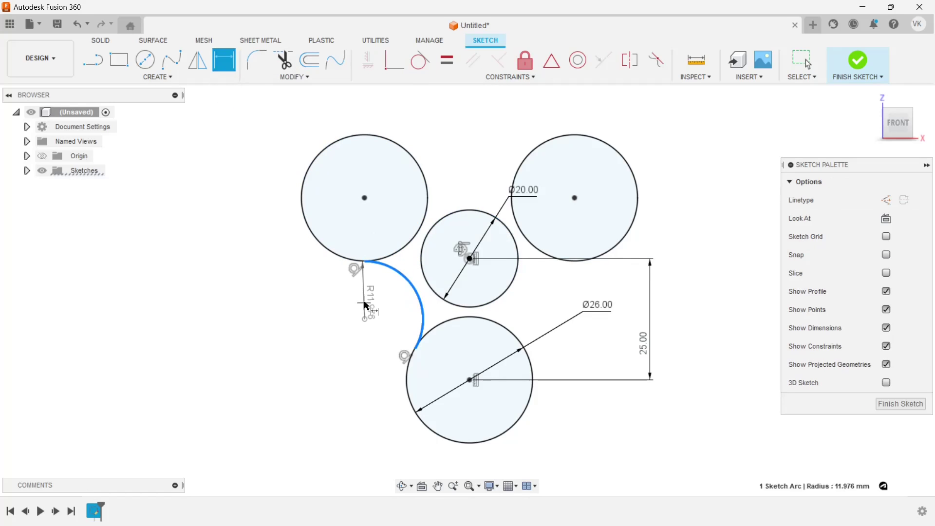
click(366, 303)
text(14)
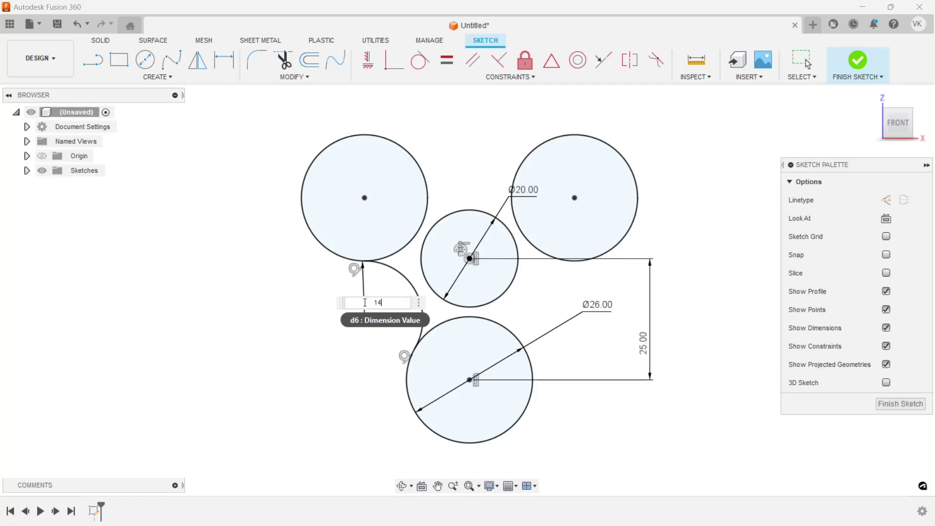
key(Return)
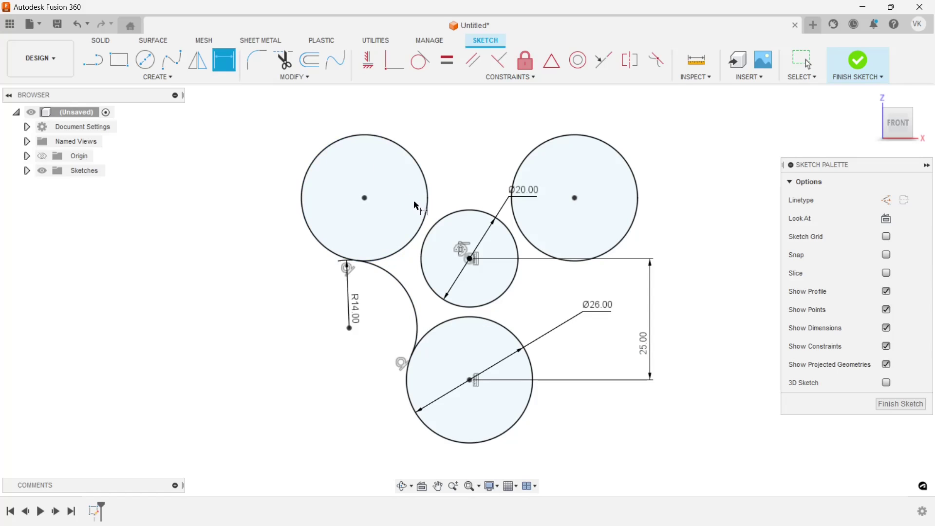
click(157, 77)
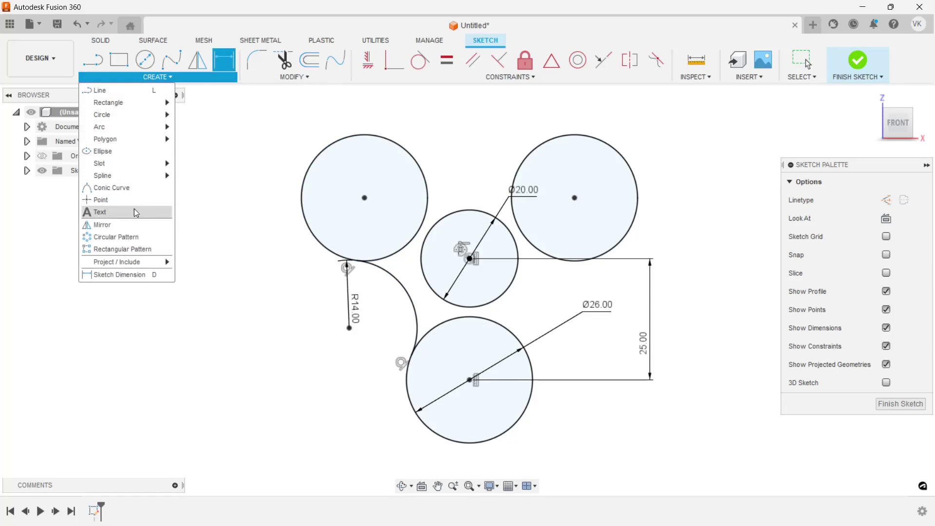
- Circular-pattern the R14 arc three times around the middle circle's centre
click(125, 238)
click(395, 284)
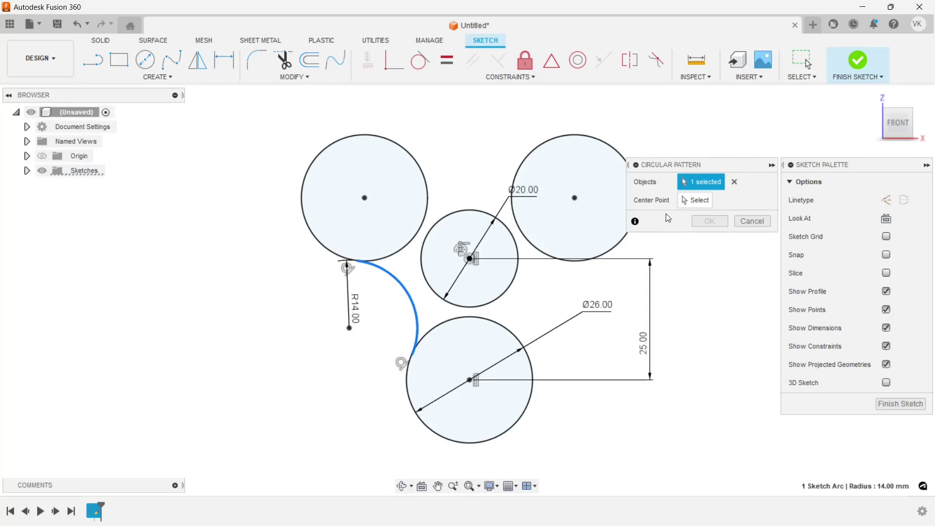
click(682, 203)
click(471, 259)
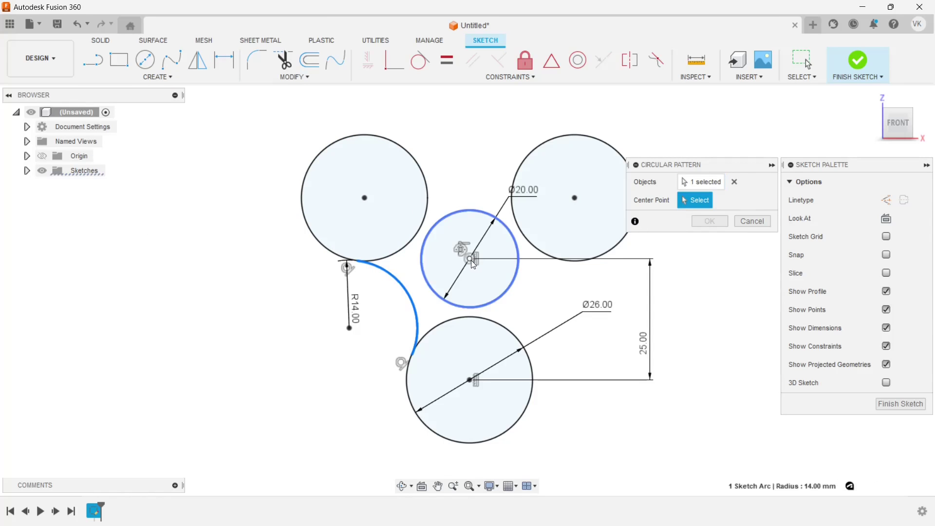
click(693, 273)
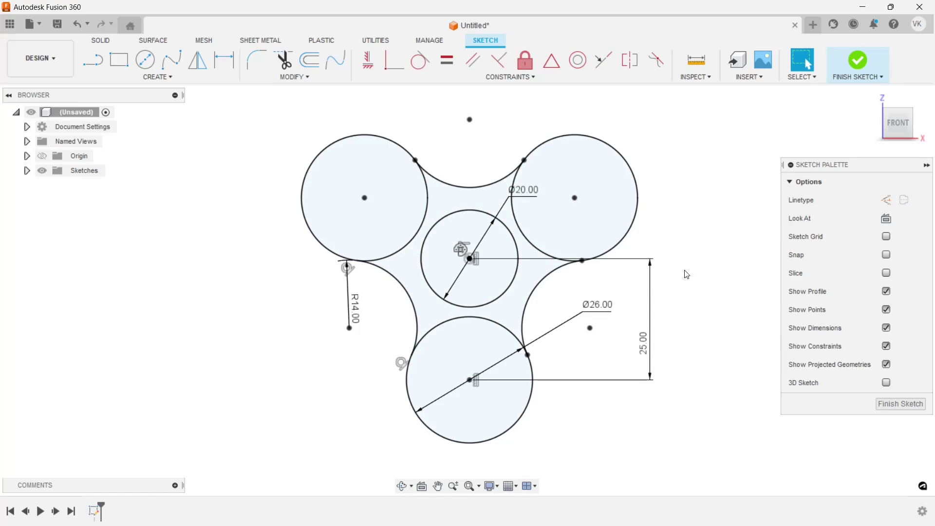
- Trim the inner arcs of the top-left, top-right and bottom circles
click(281, 63)
click(399, 251)
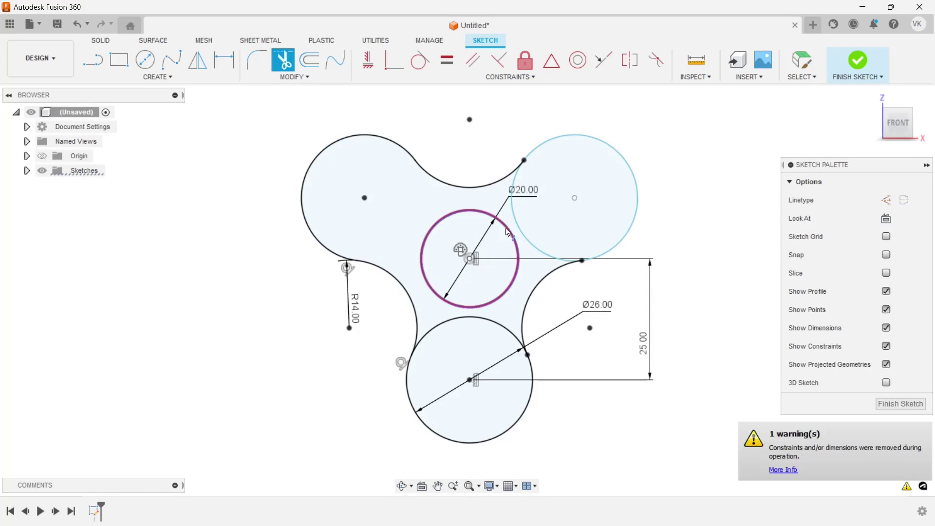
click(517, 240)
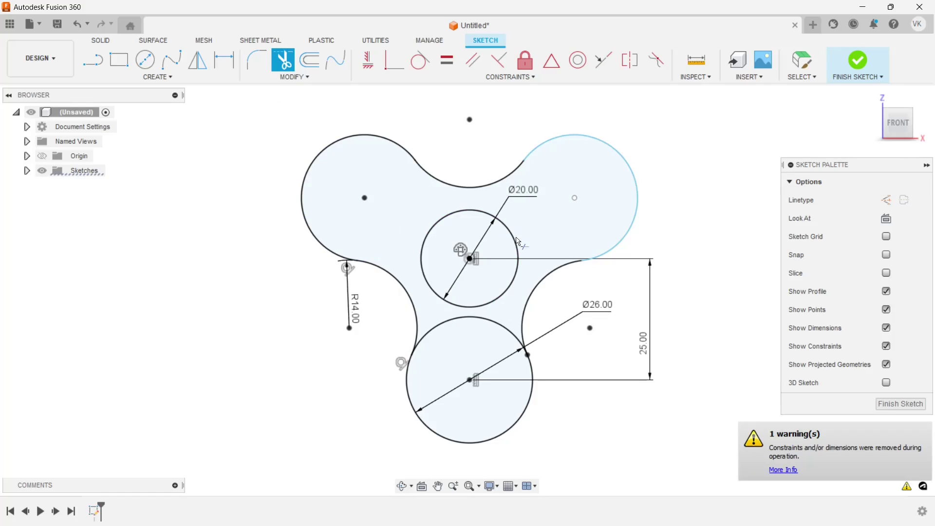
click(497, 322)
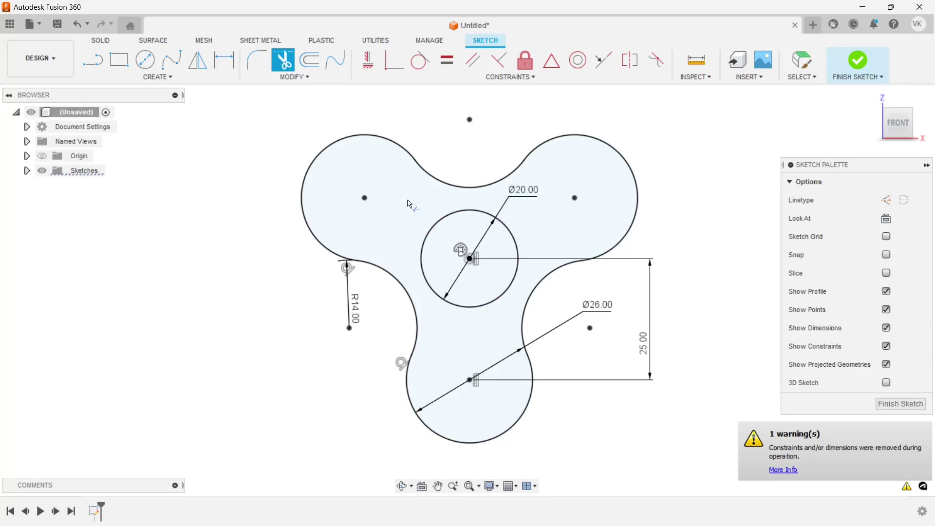
- Draw a 20 mm diameter circle centred in the top-left lobe
click(145, 60)
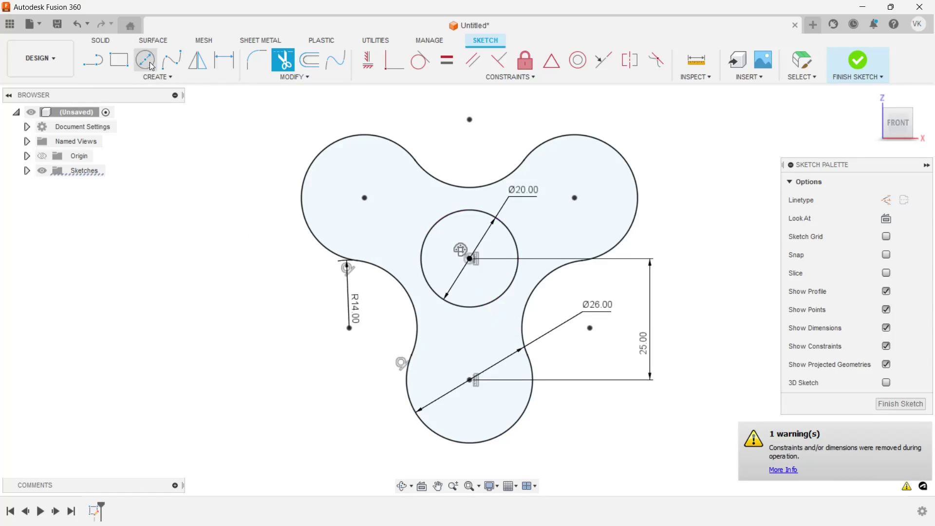
click(364, 198)
click(385, 170)
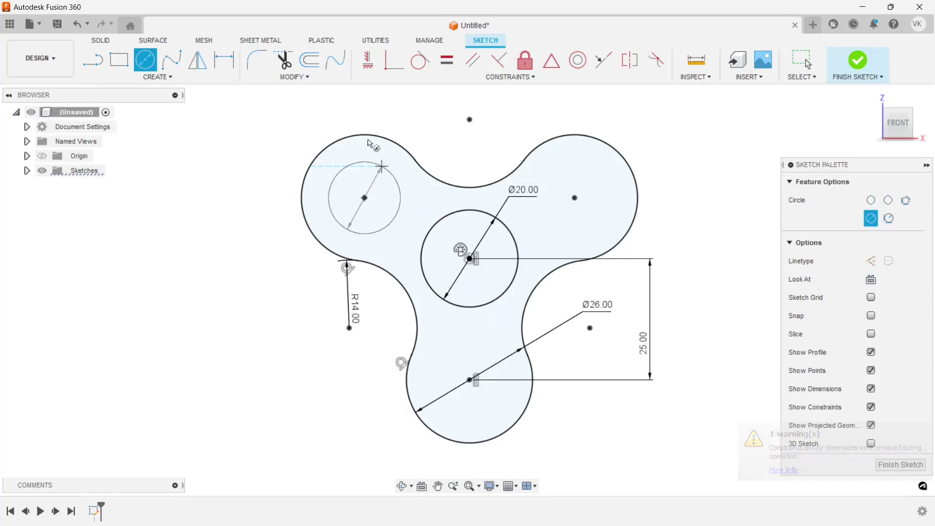
click(225, 61)
click(352, 165)
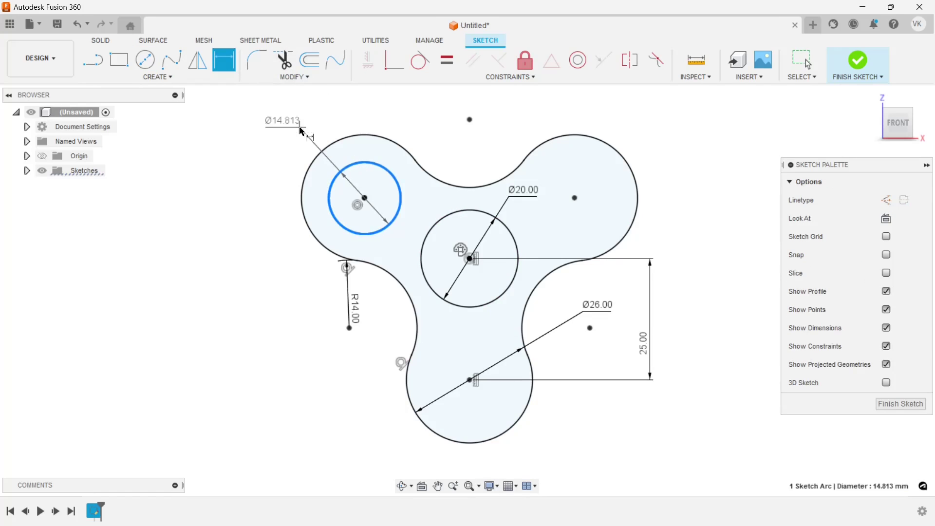
click(300, 128)
key(Return)
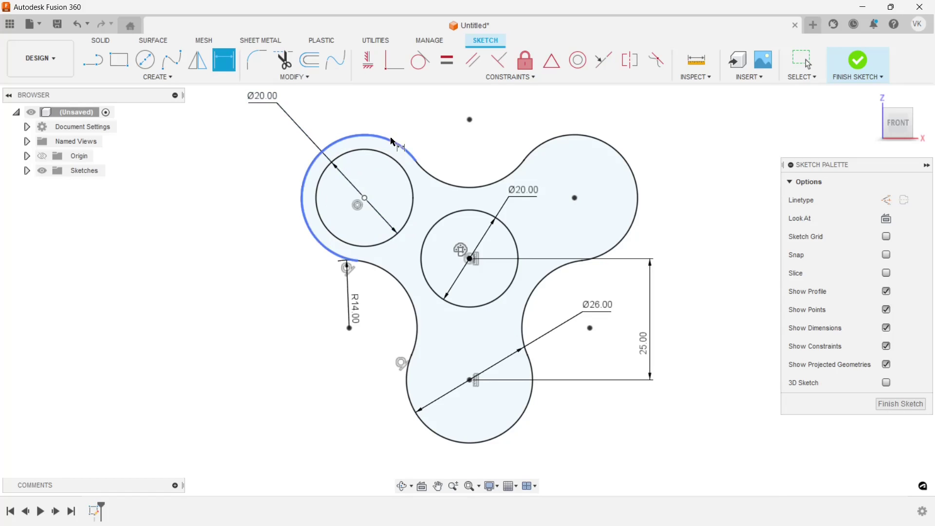
- Circular-pattern the lobe circle three times around the middle circle's centre
click(166, 77)
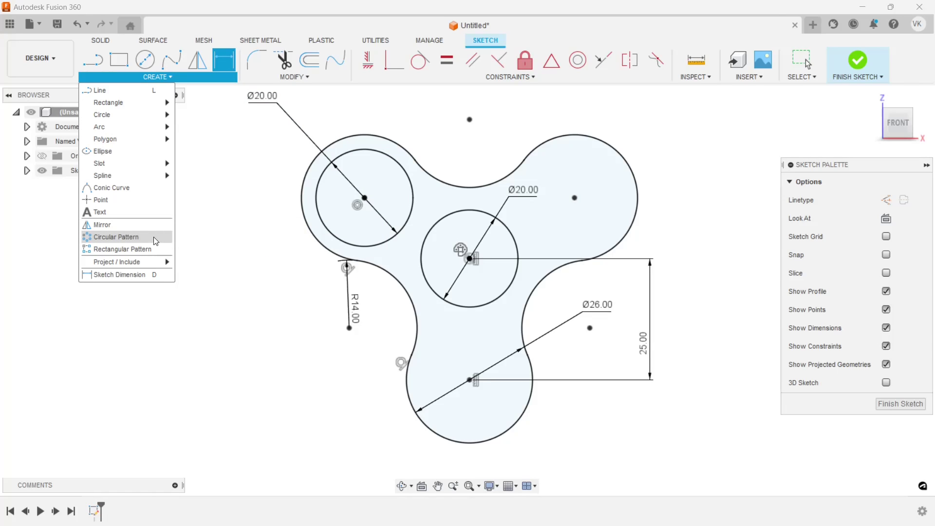
click(150, 241)
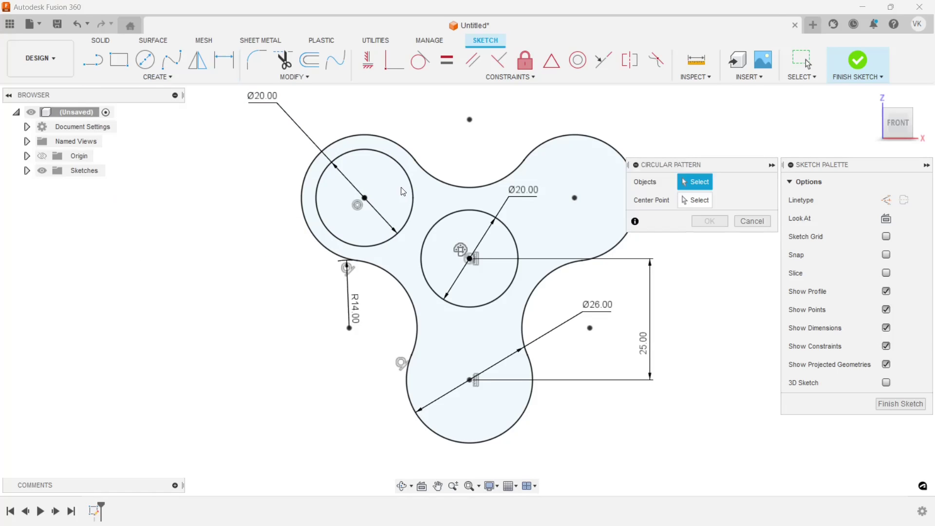
click(412, 193)
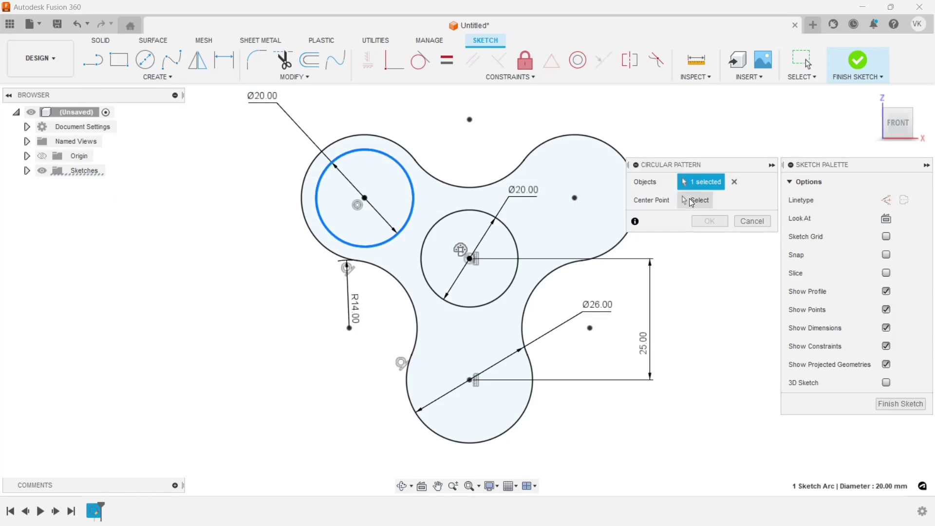
click(472, 258)
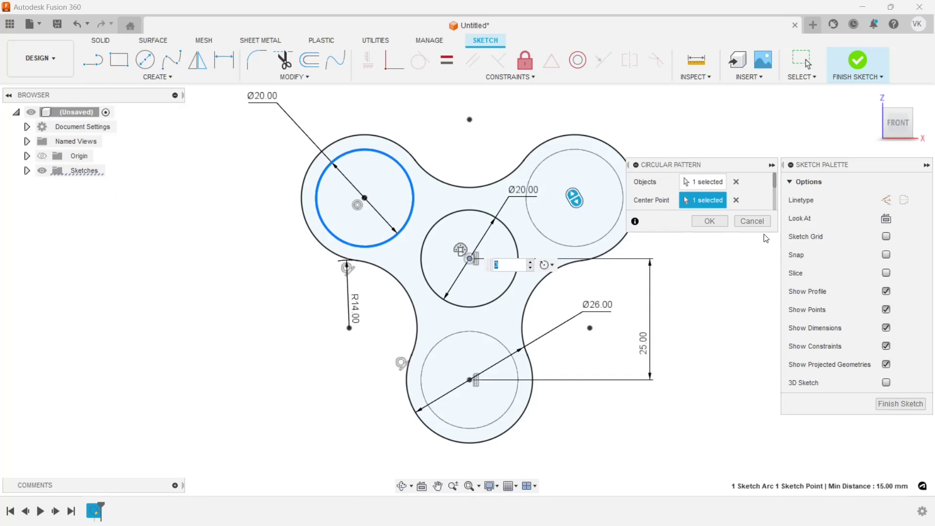
click(719, 222)
scroll(456, 319, down, 2)
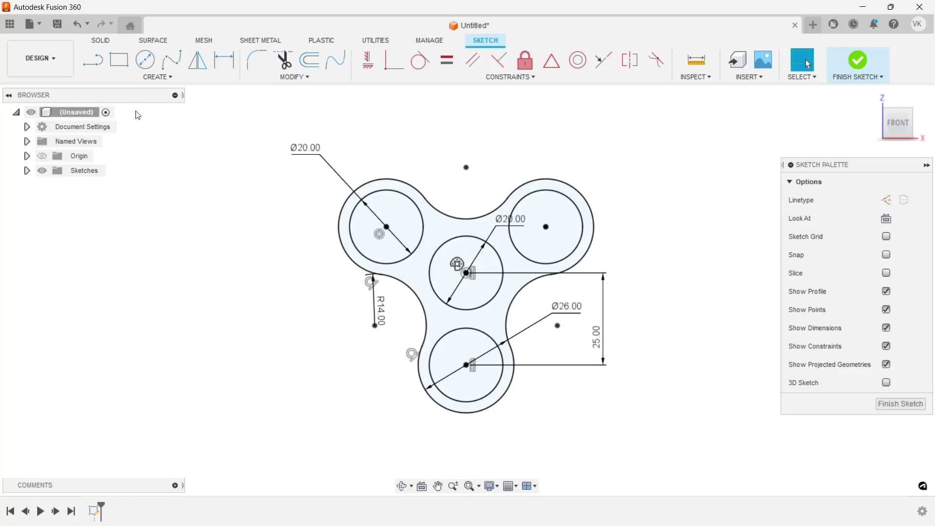
- Finish the sketch and extrude the spinner profile 8 mm into a solid body
click(102, 41)
click(119, 60)
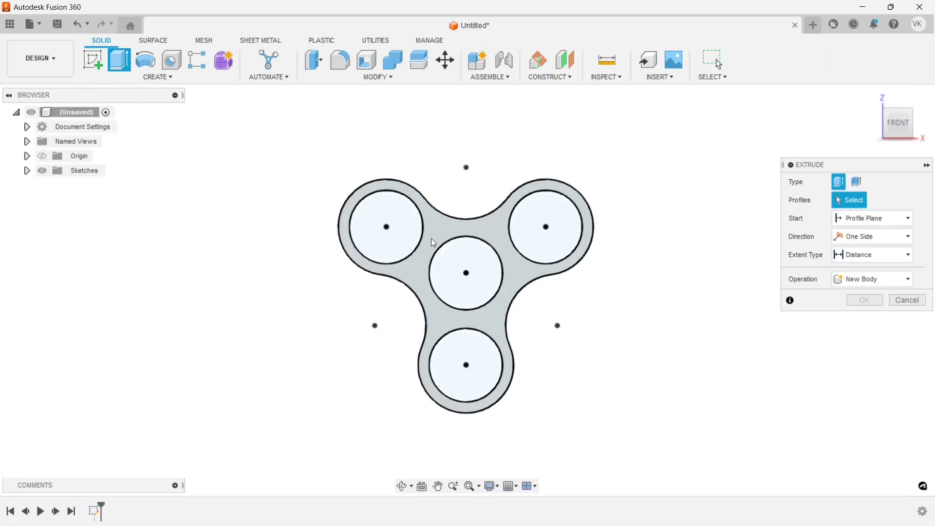
click(431, 239)
shift+middle_drag(454, 293, 411, 297)
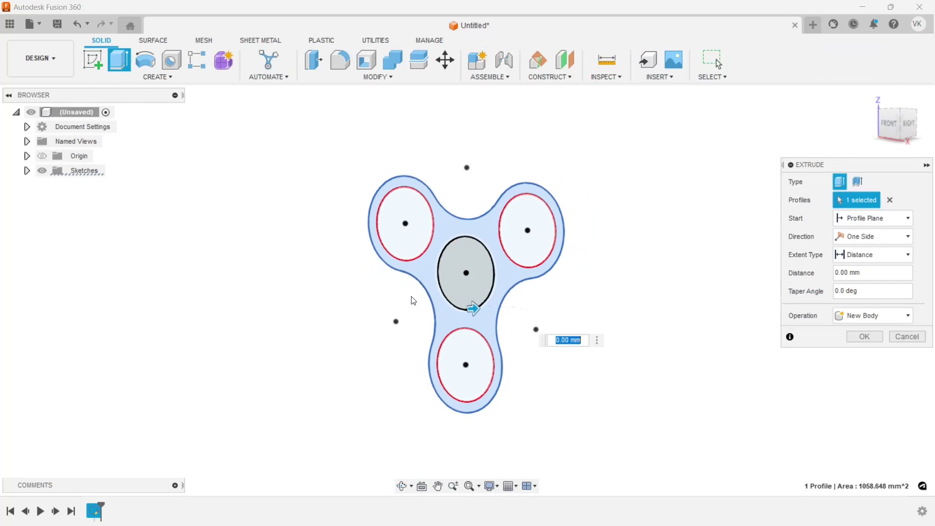
text(8)
key(Return)
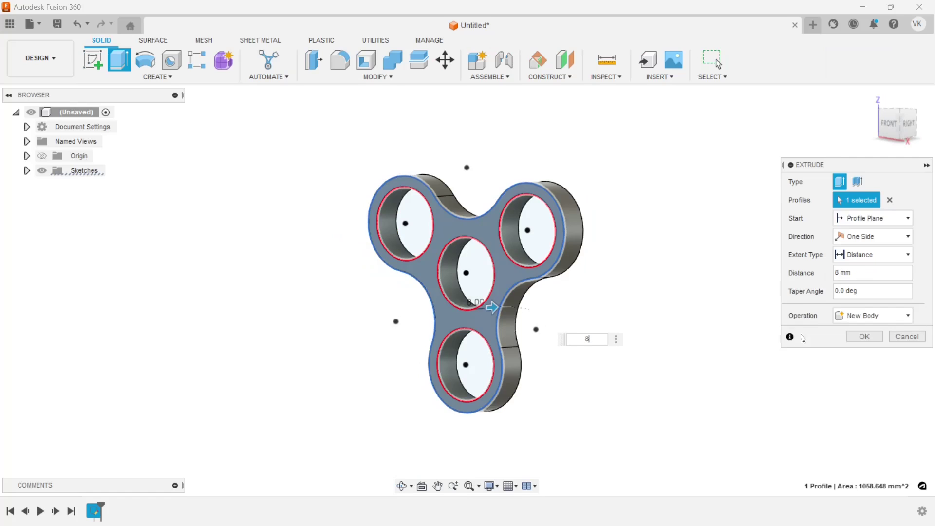
click(850, 337)
shift+middle_drag(814, 330, 578, 305)
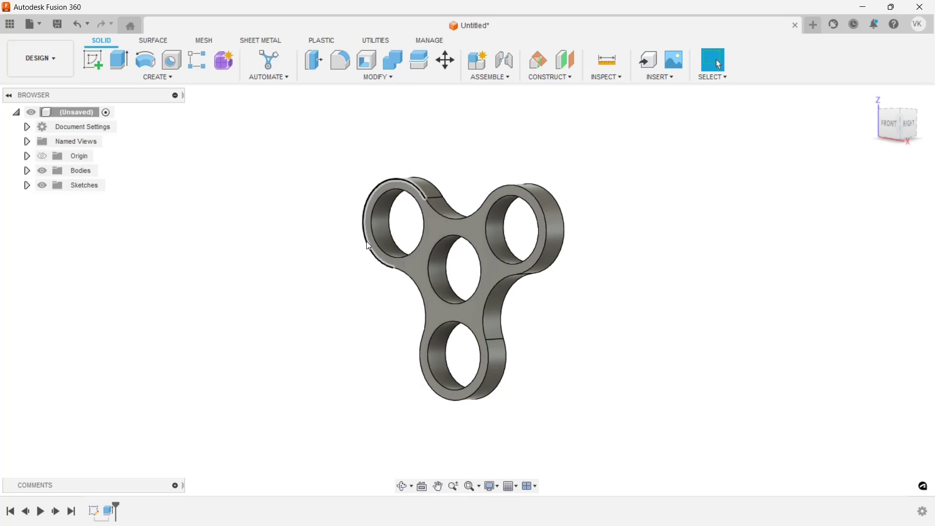
- Fillet the edges of the spinner's top and back faces with 1.5 mm radius
click(410, 258)
shift+click(450, 271)
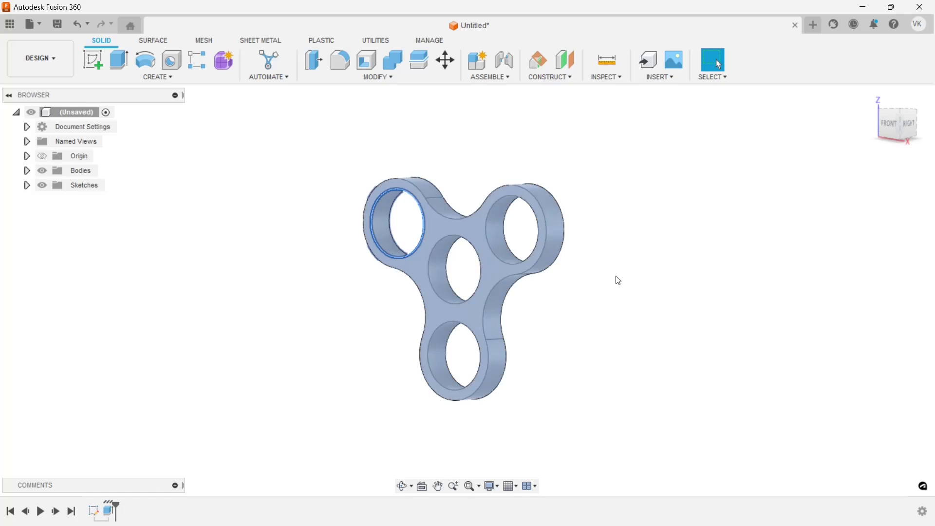
click(423, 264)
mouse_move(422, 264)
shift+middle_down()
mouse_move(425, 249)
mouse_move(384, 263)
shift+middle_up()
shift+click(434, 241)
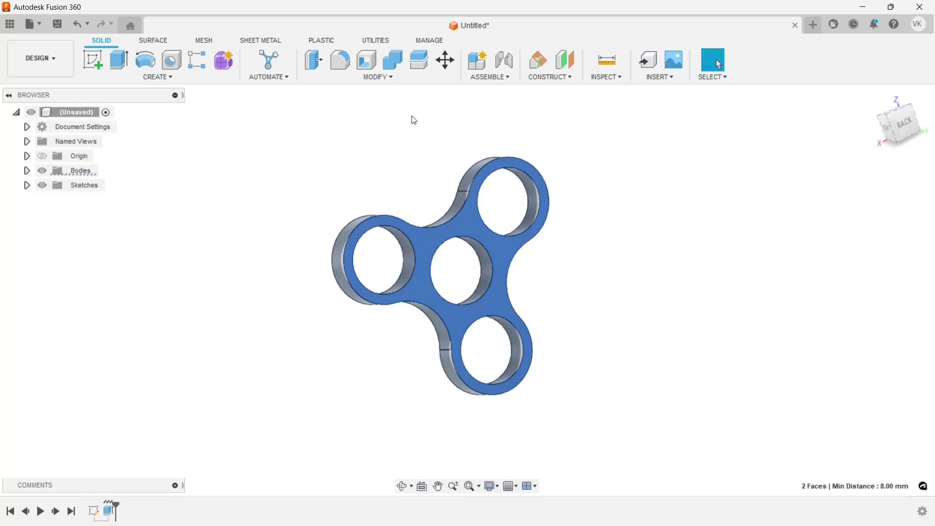
click(344, 66)
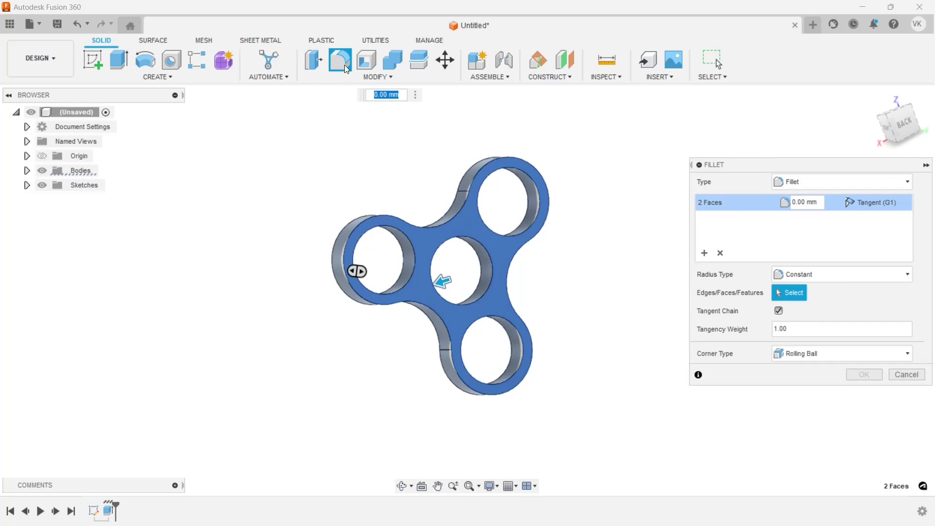
text(1.5)
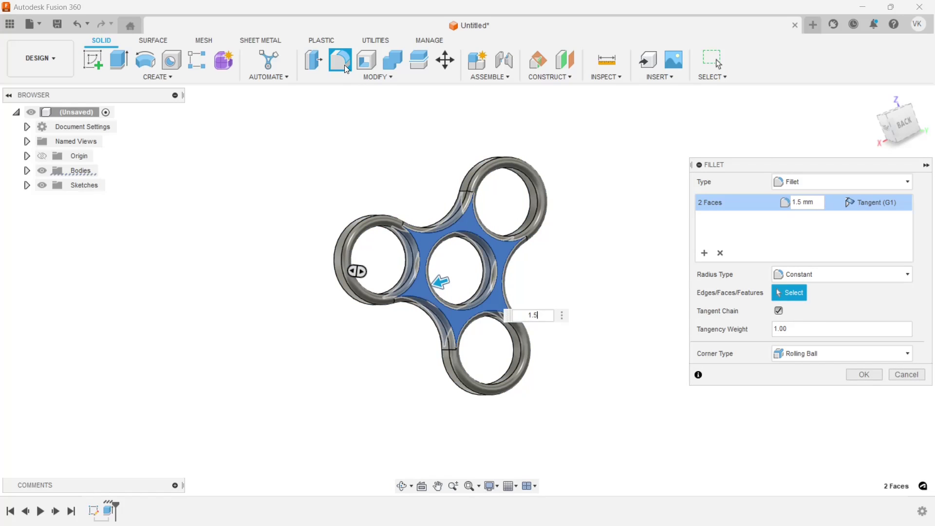
click(856, 380)
mouse_move(521, 309)
shift+middle_down()
mouse_move(542, 286)
mouse_move(635, 268)
shift+middle_up()
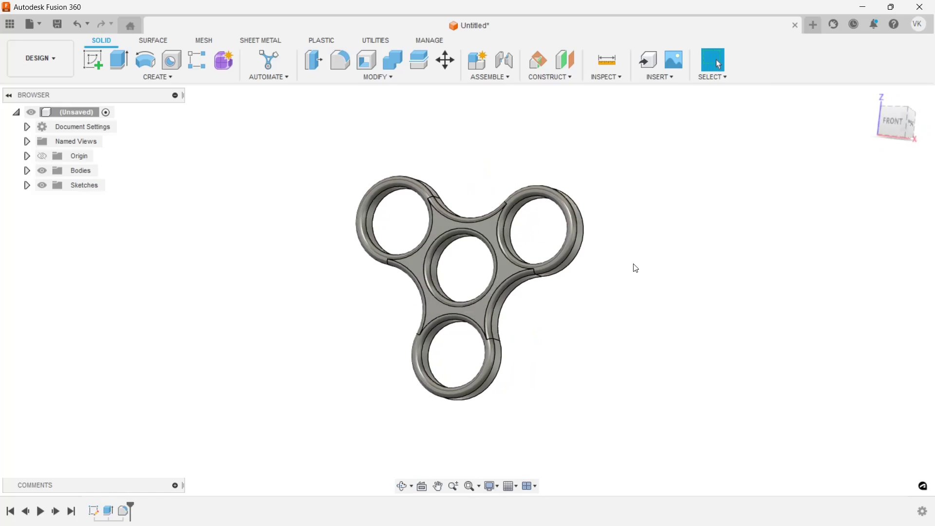
- Apply the Paint - Metallic (Yellow) appearance to the spinner body and close the panel
scroll(616, 281, up, 2)
click(466, 215)
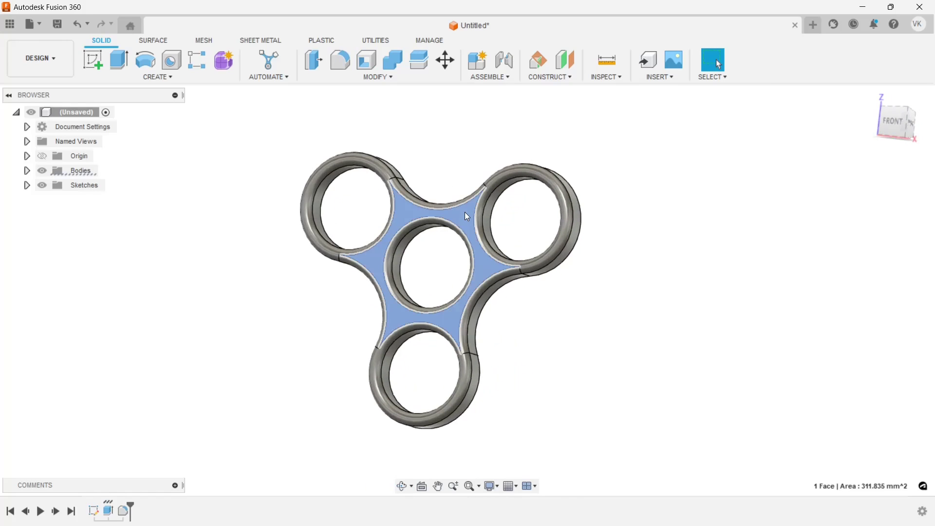
right_click(466, 215)
click(464, 342)
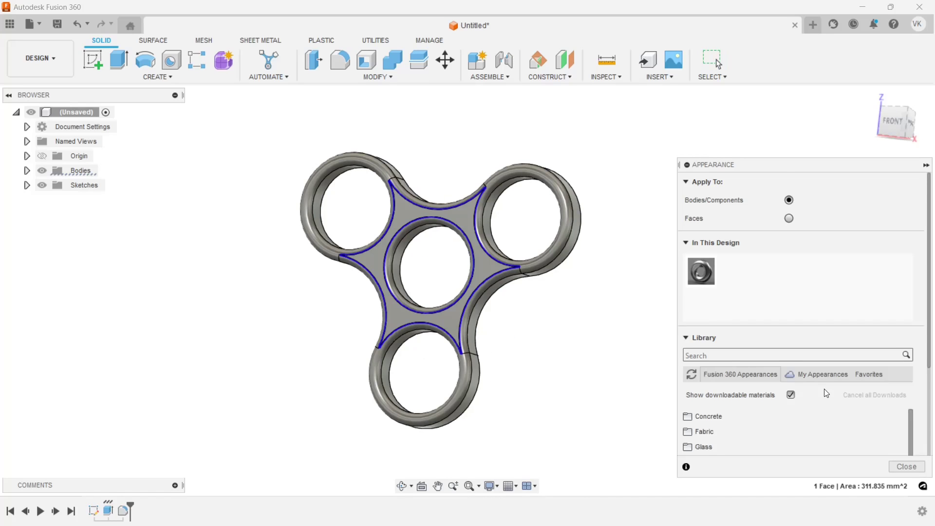
scroll(827, 394, down, 3)
scroll(791, 400, down, 1)
click(768, 387)
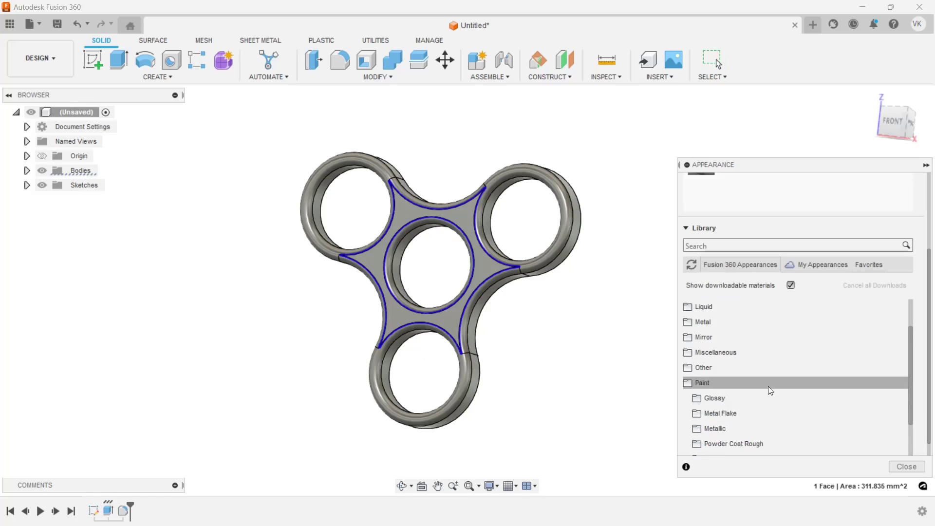
scroll(767, 386, down, 2)
click(744, 358)
scroll(744, 360, down, 3)
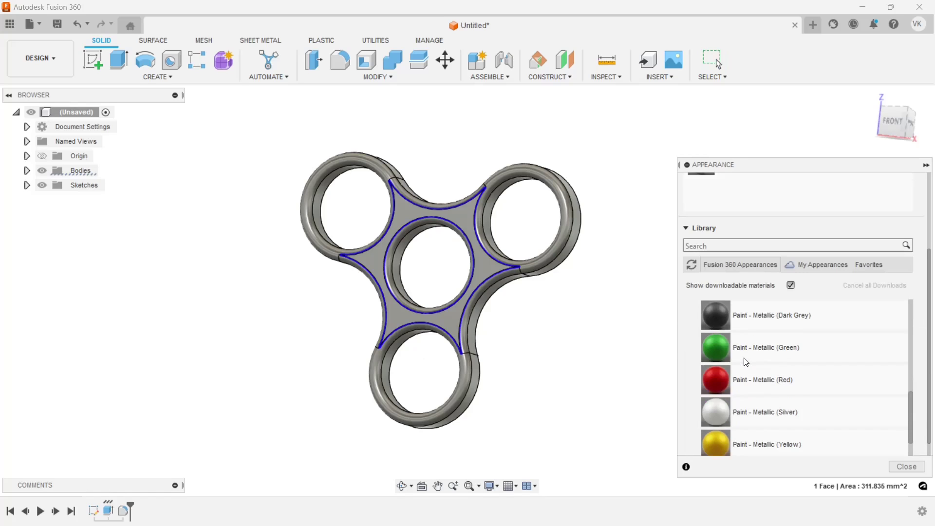
scroll(746, 360, down, 1)
drag(716, 347, 499, 263)
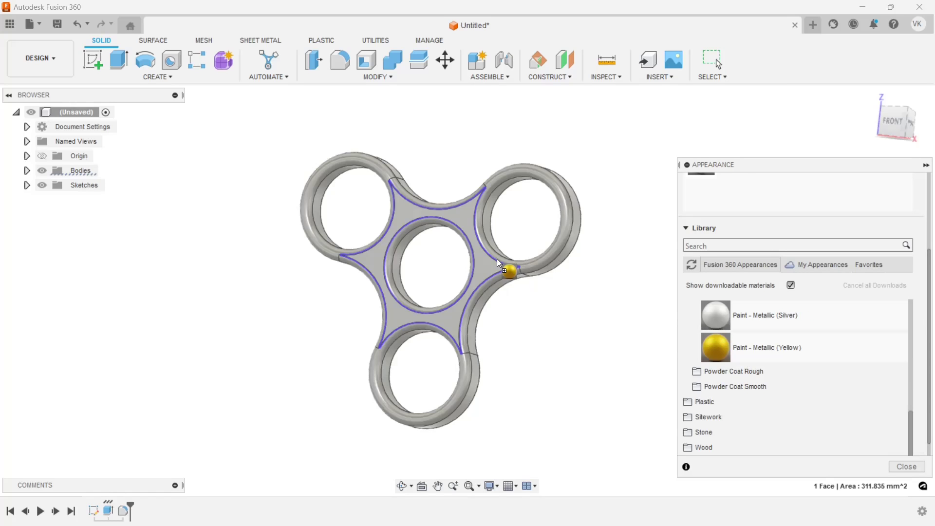
click(907, 467)
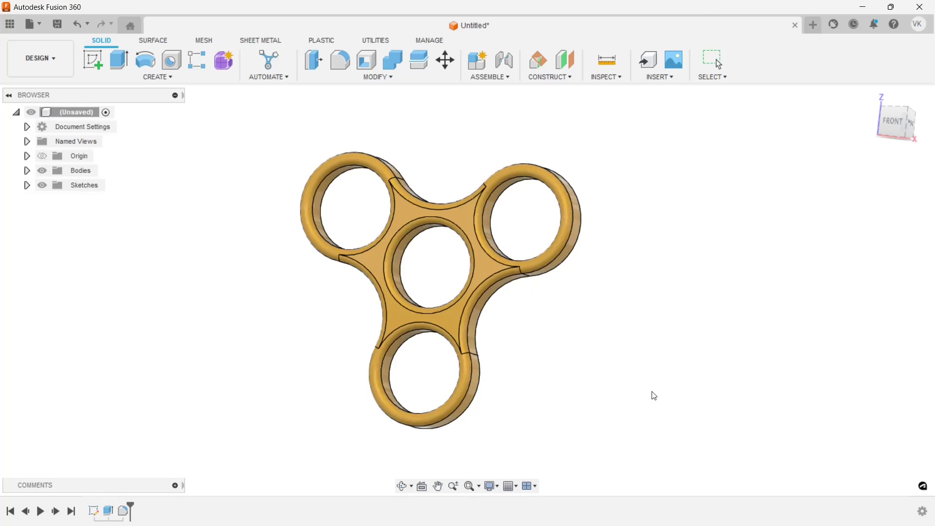
- Create a new folder named Spinner Toy in Admin Project from the save dialog
key(ctrl+s)
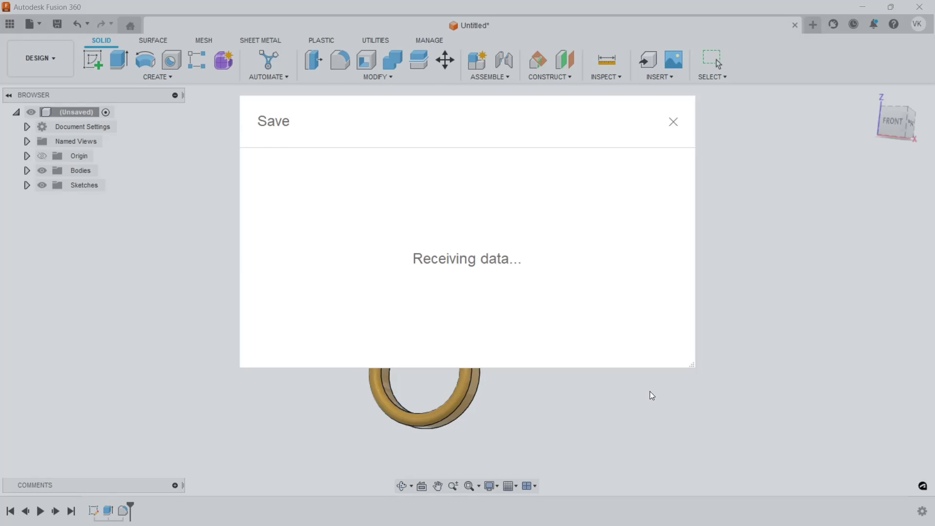
drag(441, 141, 448, 99)
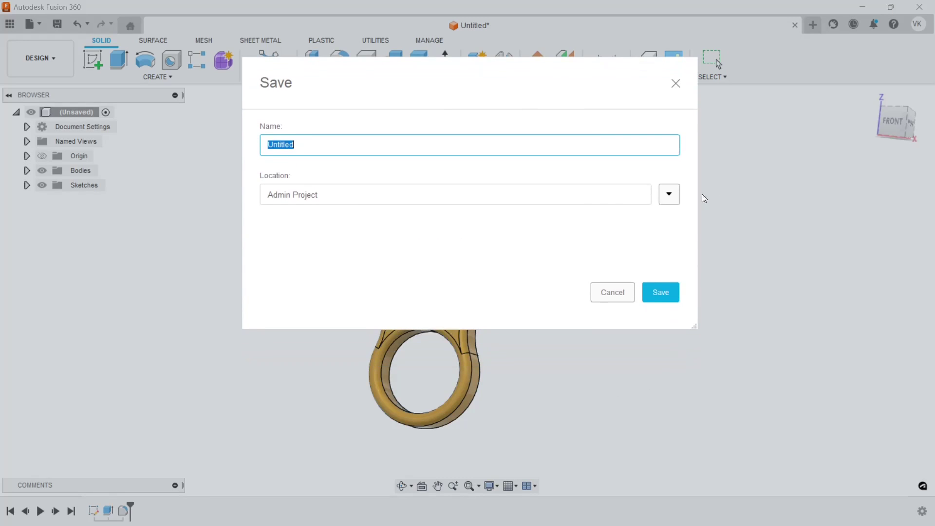
click(671, 197)
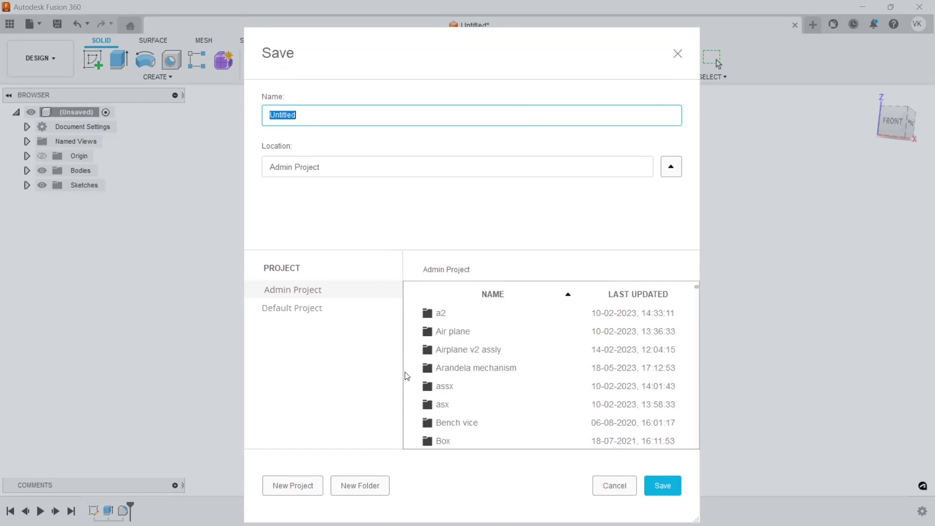
click(365, 485)
text(Spi)
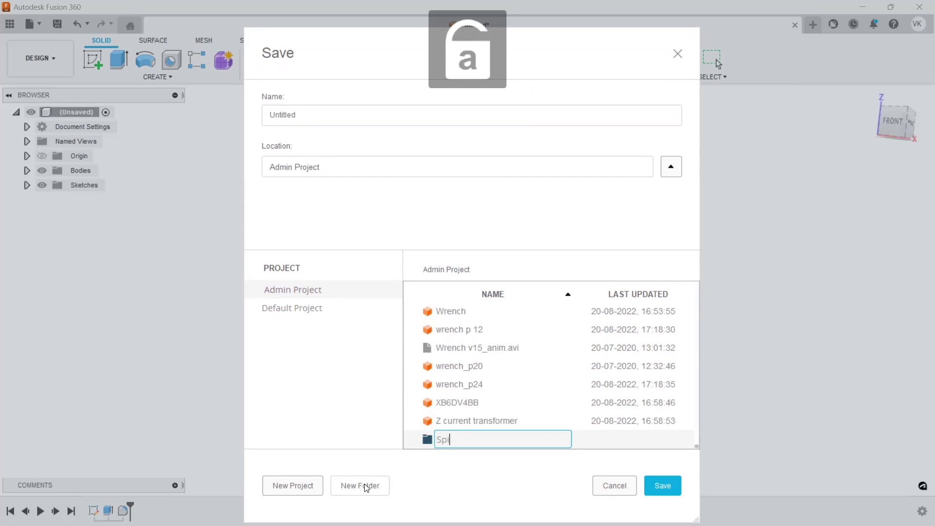
text(ne)
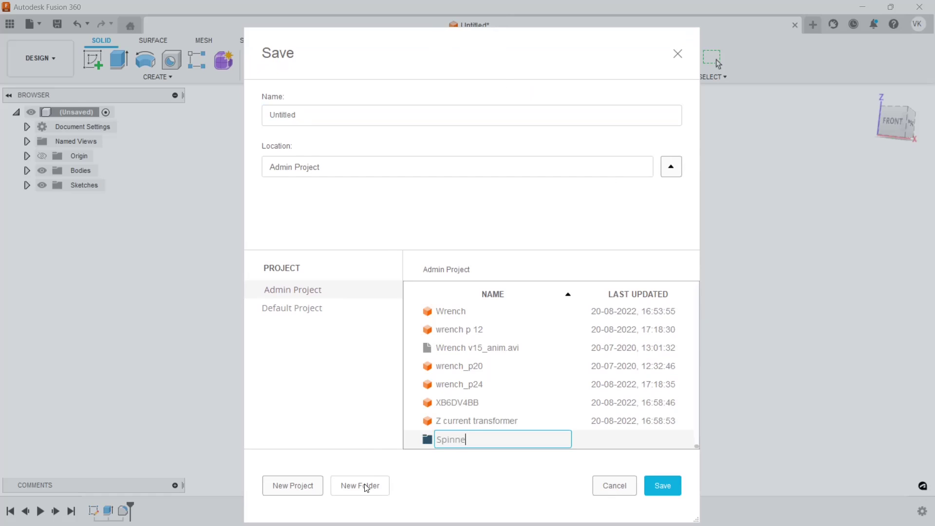
text(r)
key(Caps_Lock)
text( T)
key(Caps_Lock)
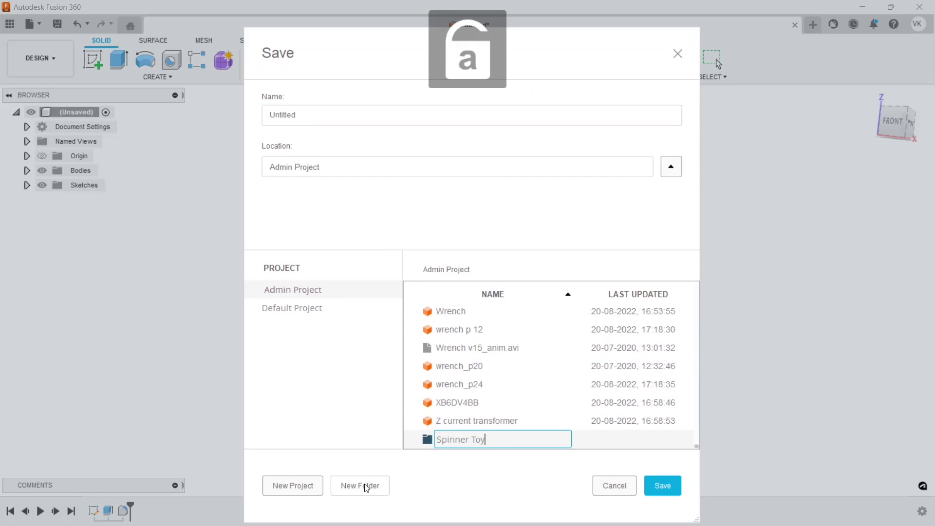
key(Return)
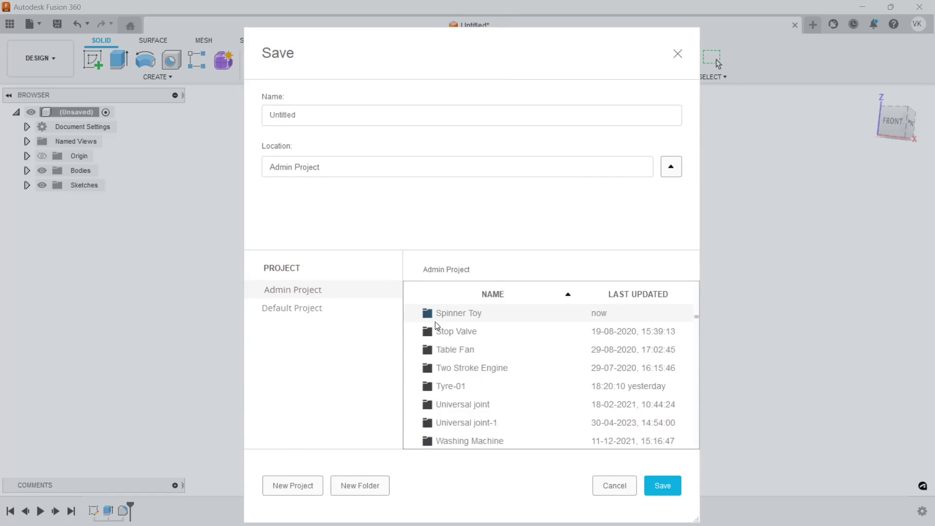
- Save the design as Spinner inside the Spinner Toy folder, then start a new design
double_click(443, 321)
key(Caps_Lock)
text(Spi)
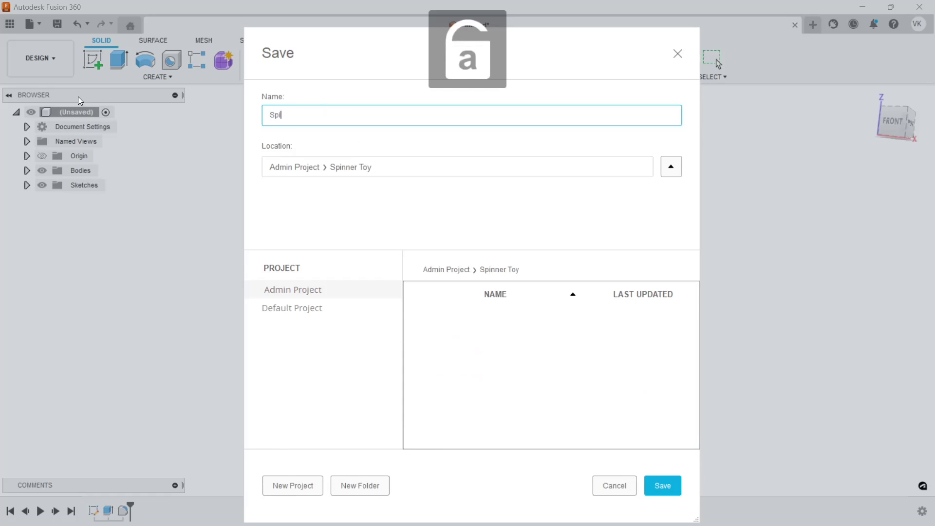
text(nner)
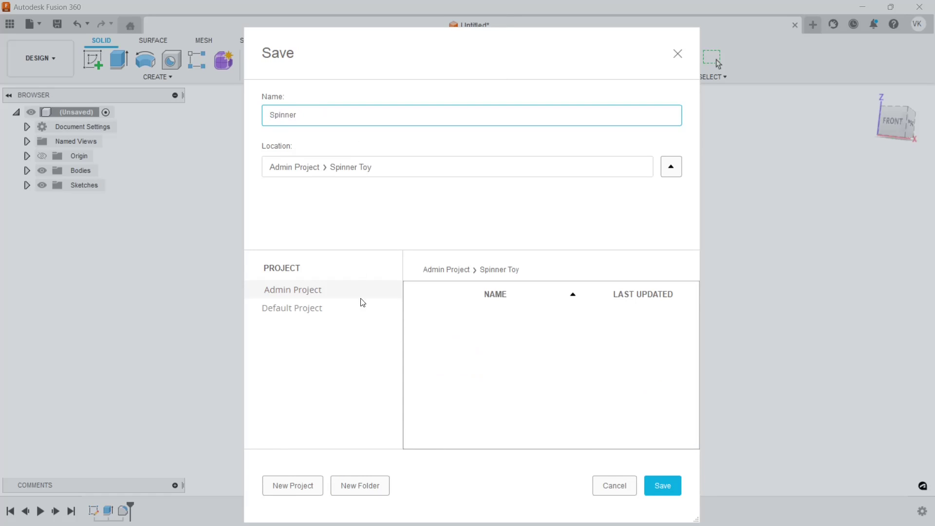
click(661, 481)
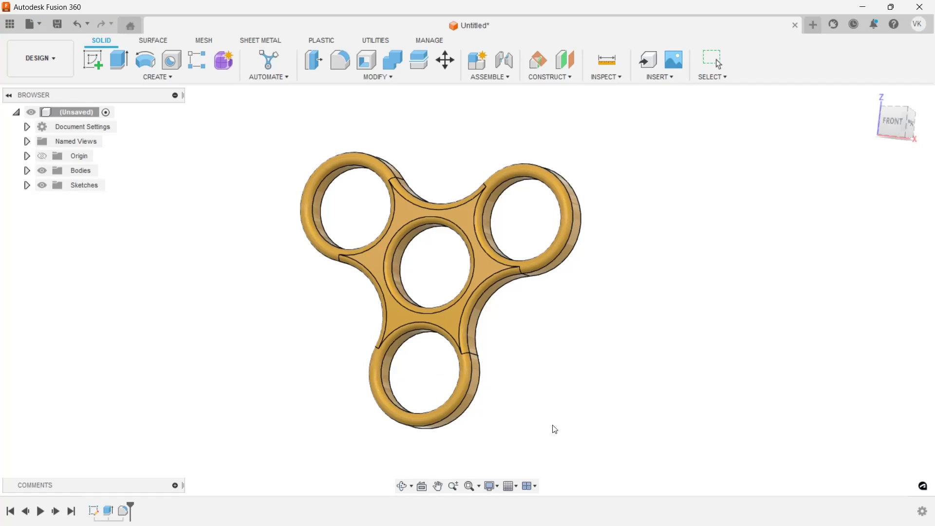
click(814, 24)
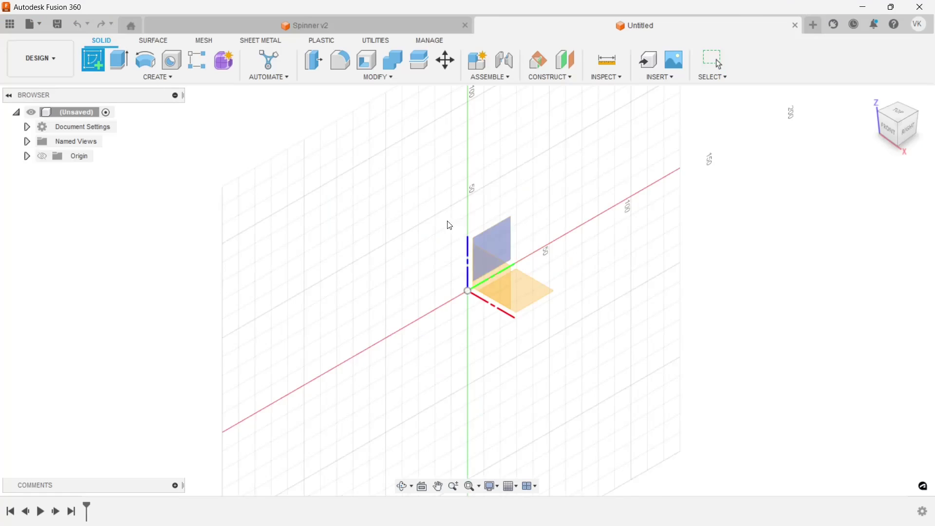
- Sketch a 26 mm diameter circle centred at the origin on the front plane
click(480, 253)
key(c)
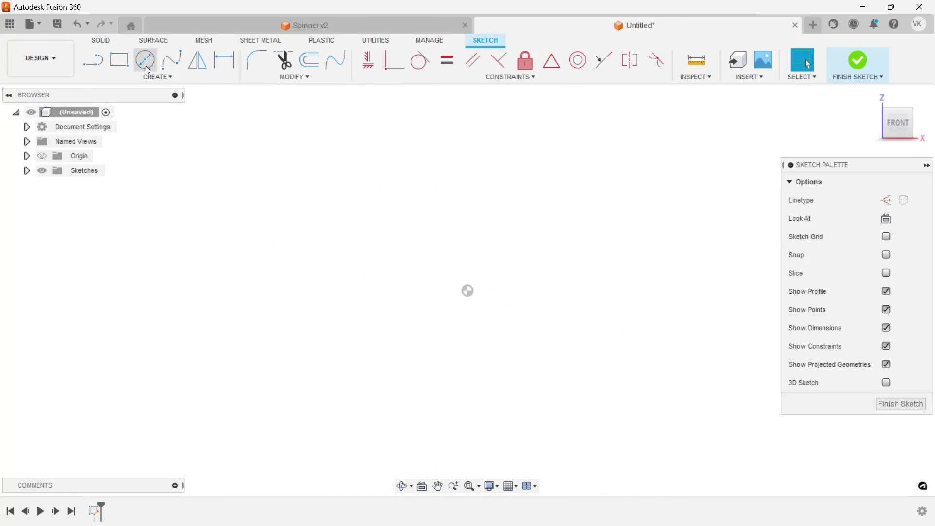
click(467, 290)
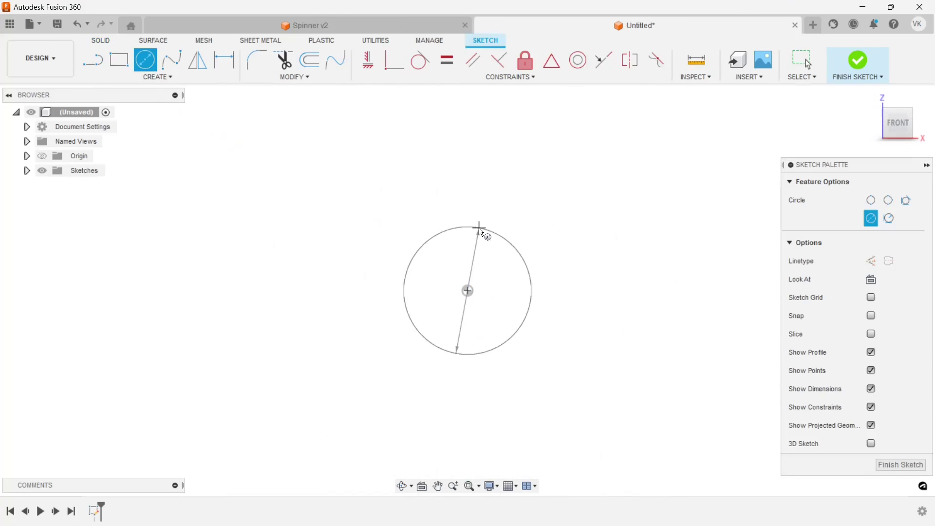
click(483, 234)
click(224, 60)
click(507, 246)
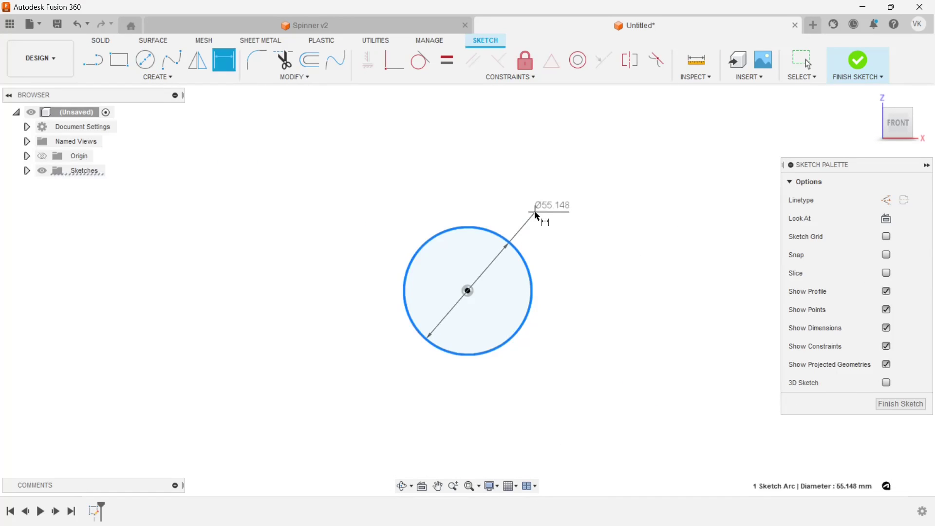
click(537, 216)
key(Return)
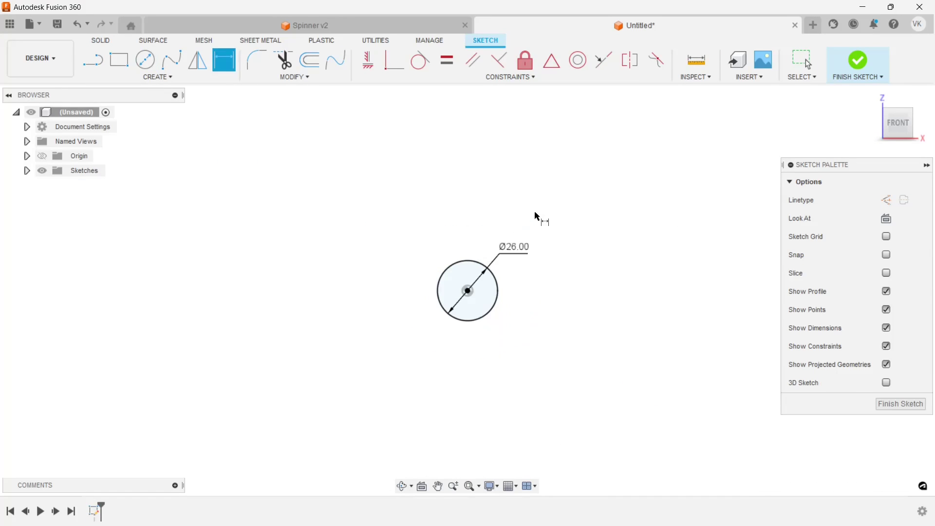
- Extrude the circle 1 mm into a disc
click(102, 41)
click(119, 60)
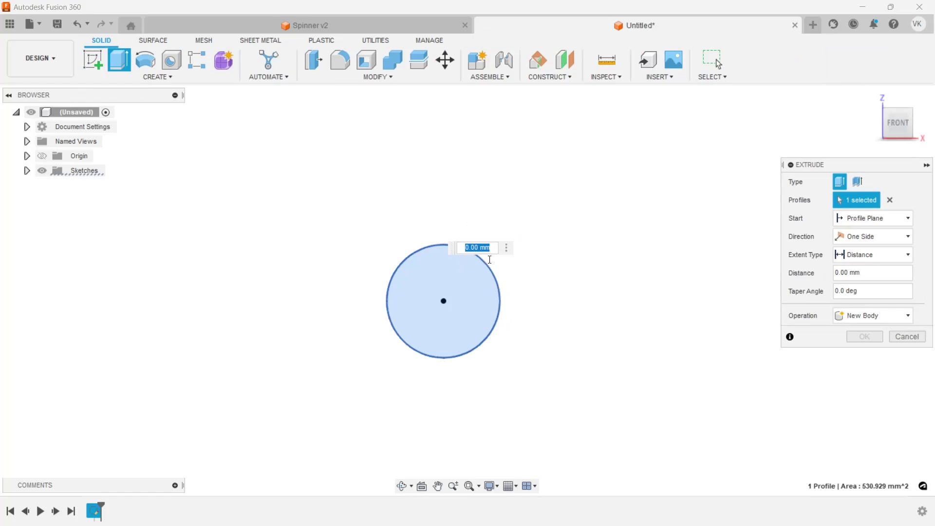
text(1)
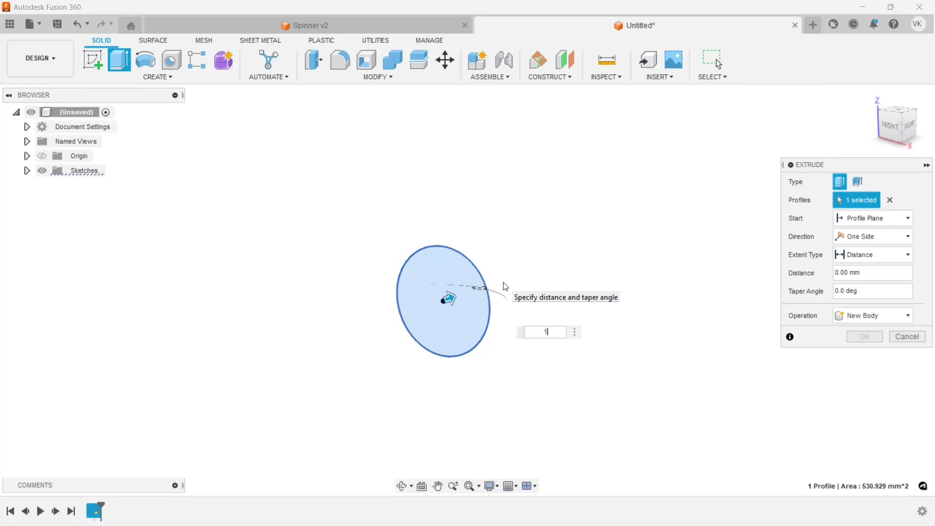
click(865, 337)
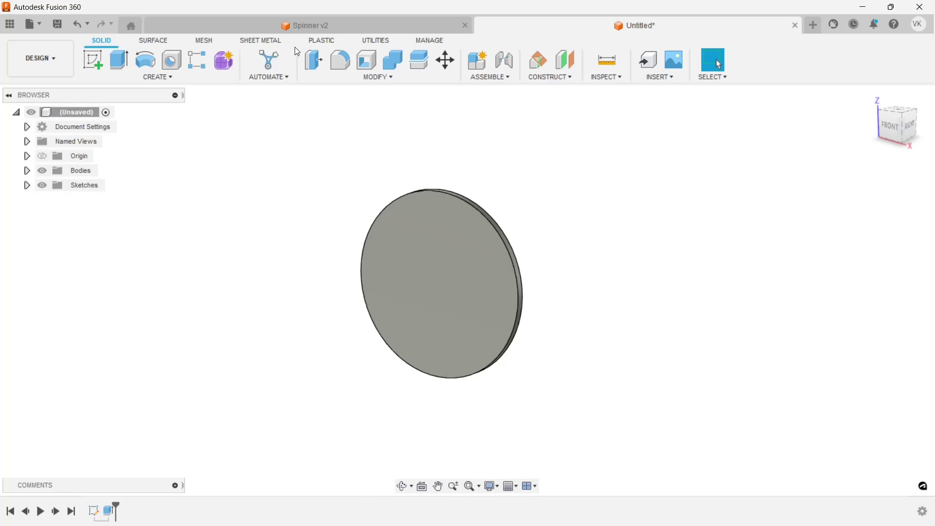
- Fillet the disc's front and back face edges with a 0.5 mm radius
click(458, 299)
middle_drag(497, 274, 280, 308)
click(325, 305)
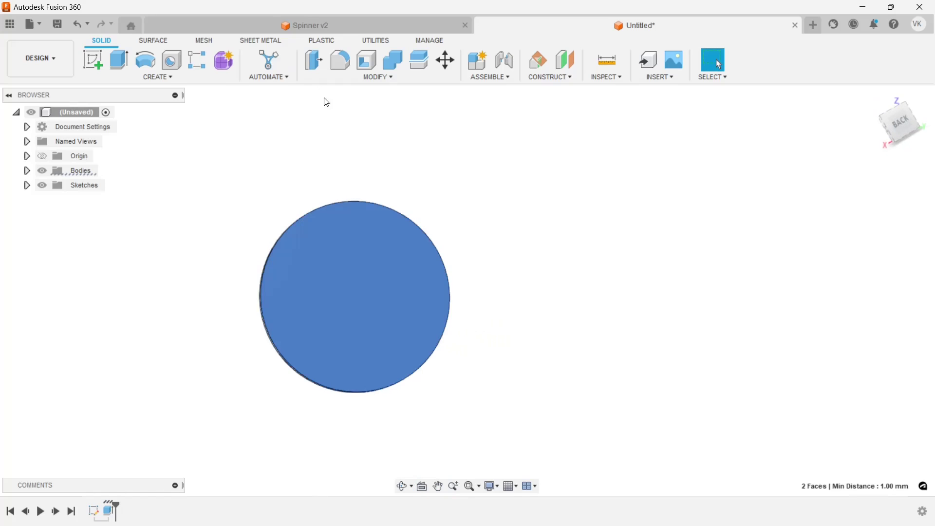
click(343, 66)
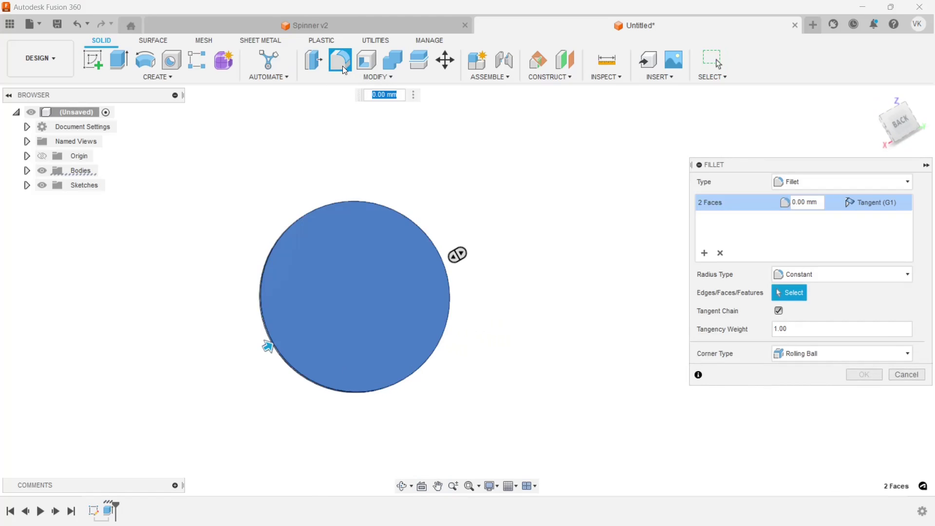
text(0.5)
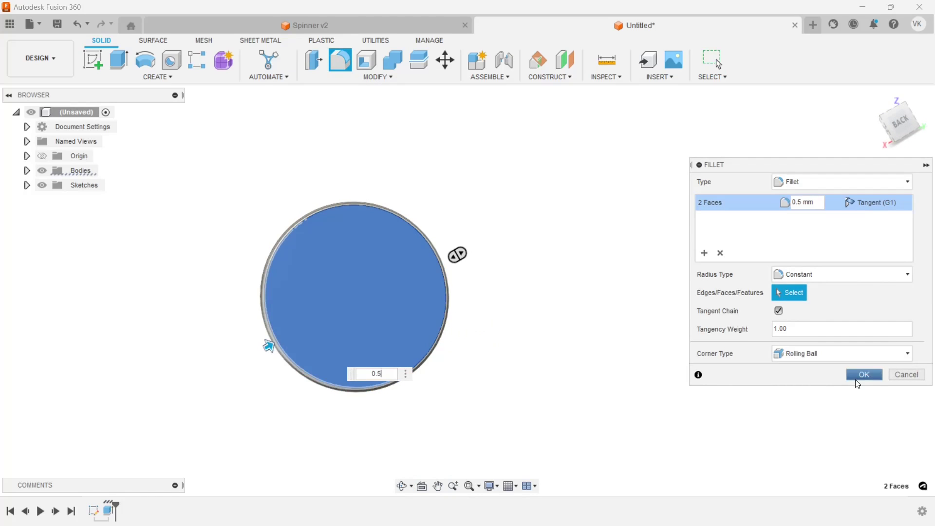
click(865, 375)
- Reorient the view to fit the disc and select its flat face
shift+middle_drag(397, 273, 507, 240)
key(Escape)
key(F6)
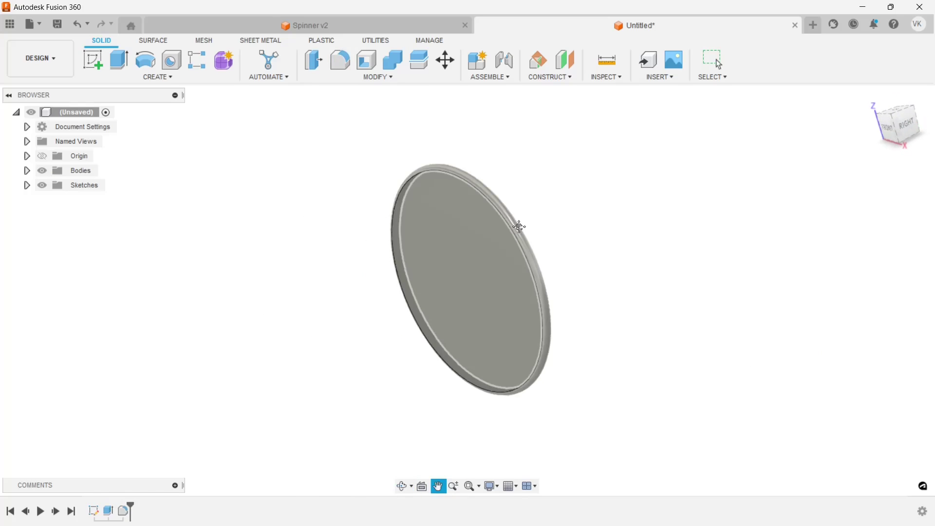
middle_drag(526, 228, 531, 215)
scroll(519, 229, down, 1)
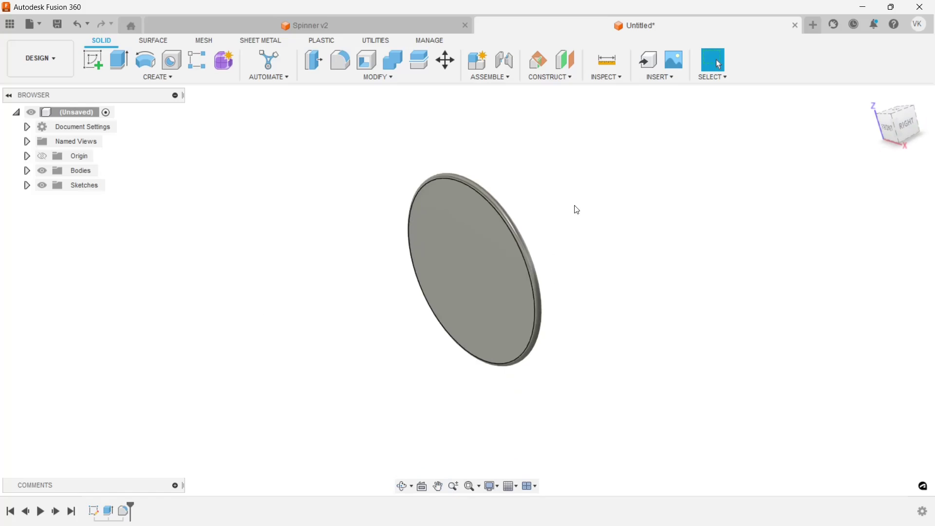
click(514, 309)
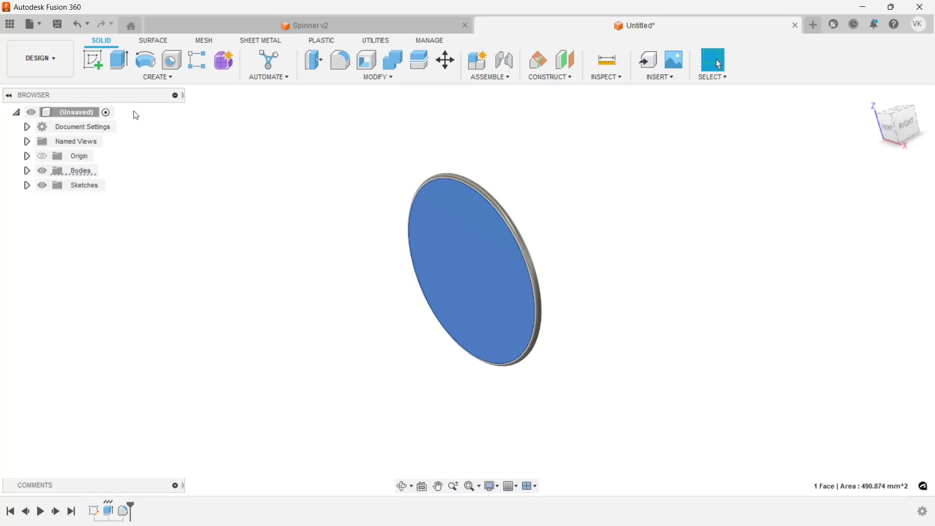
- Sketch a 20 mm diameter circle at the centre of the disc face
click(99, 61)
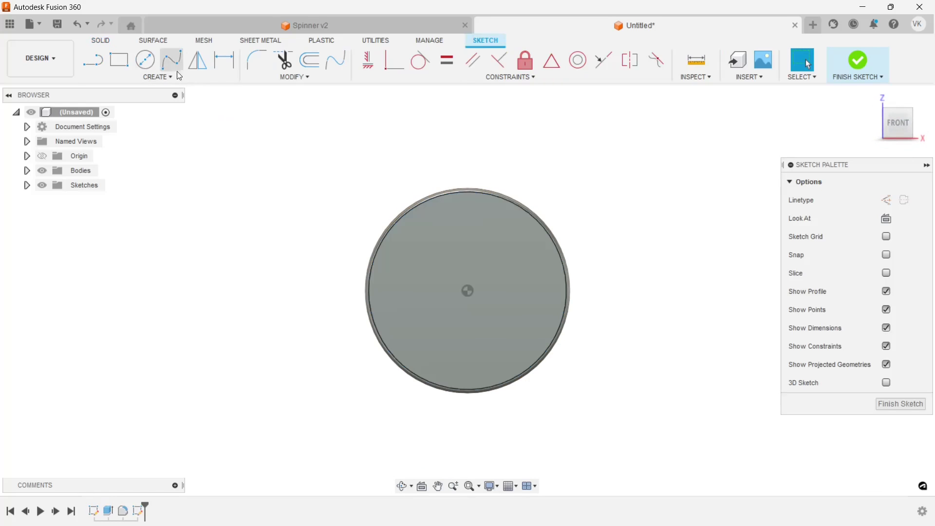
key(c)
click(467, 291)
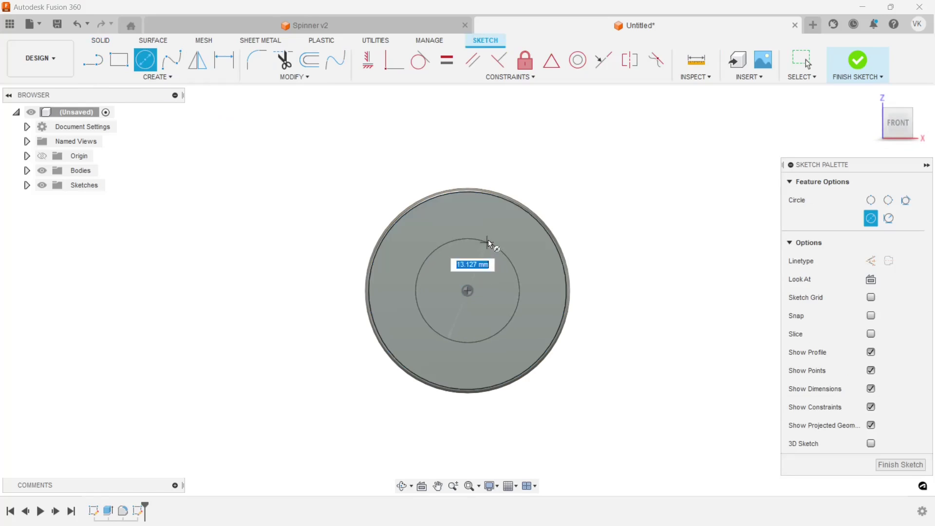
click(488, 239)
click(233, 70)
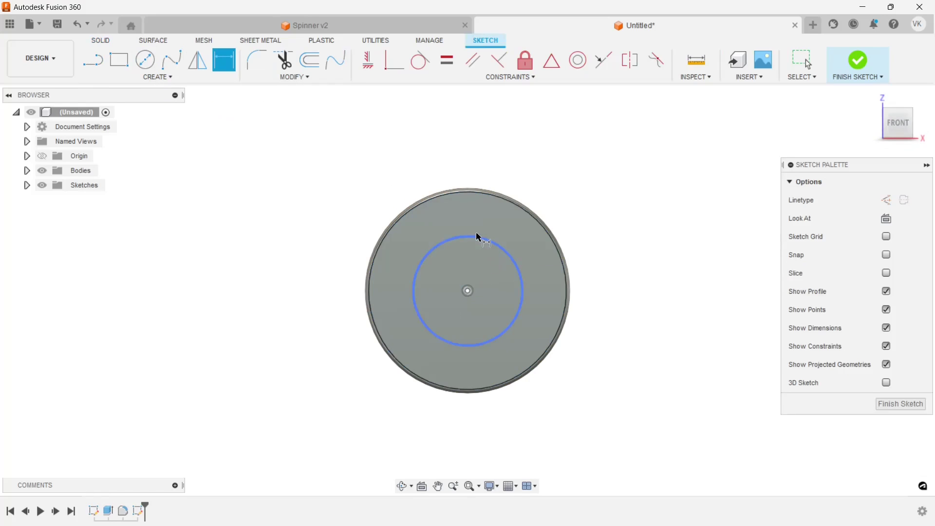
click(476, 236)
click(593, 185)
text(20)
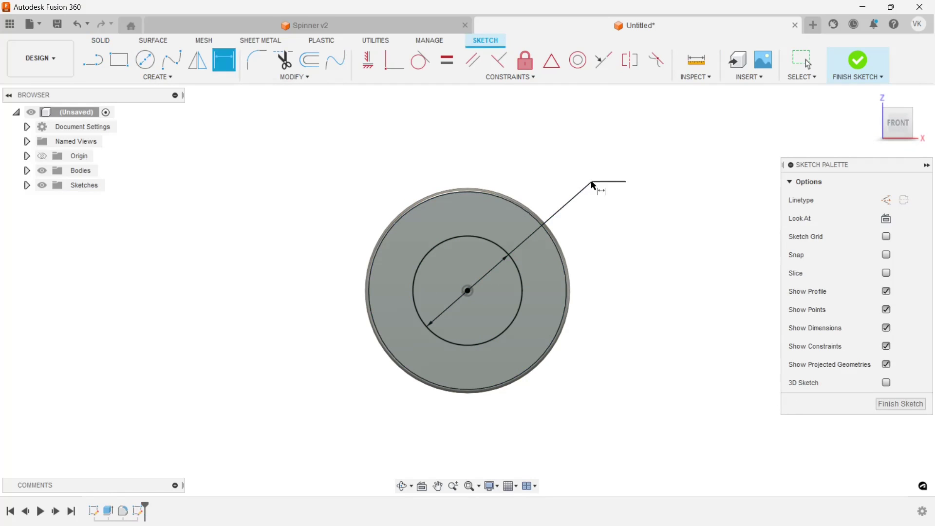
key(Return)
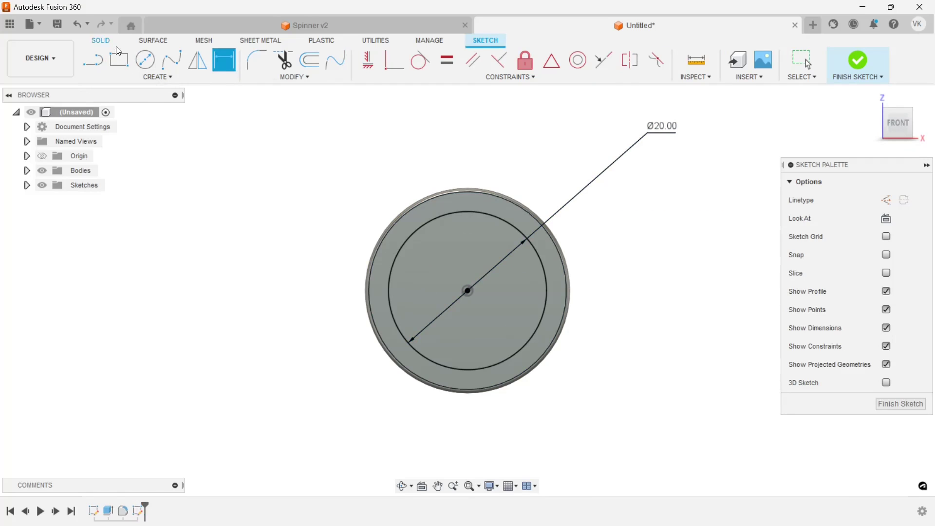
- Extrude the 20 mm circle 8 mm, joined to the disc
click(857, 60)
click(480, 265)
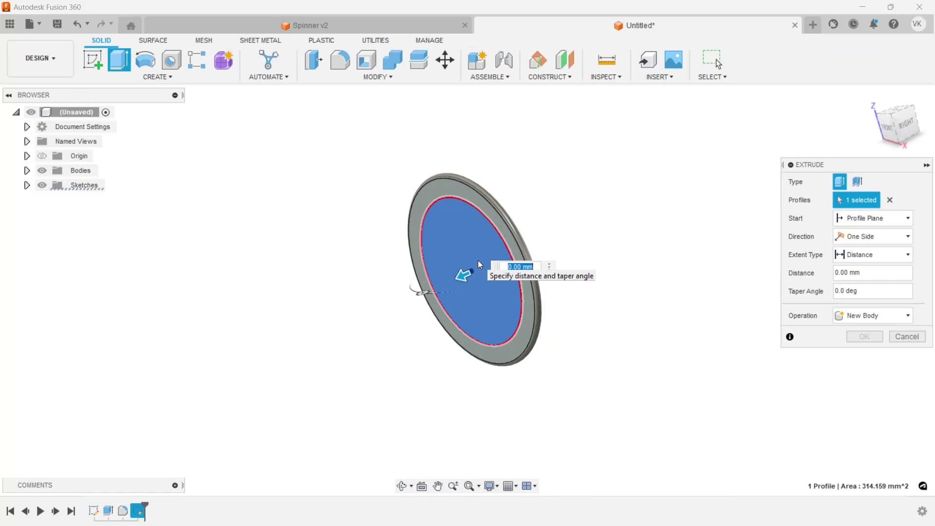
text(8)
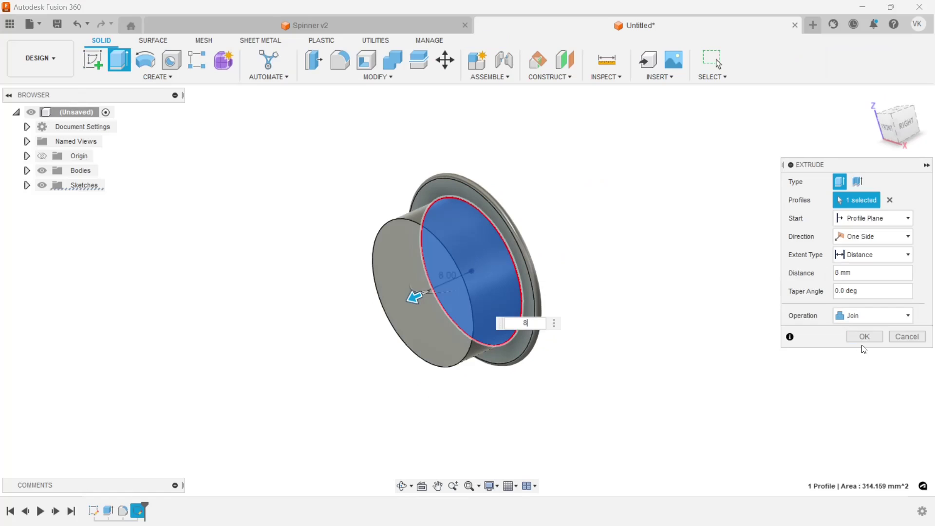
click(864, 341)
scroll(725, 351, down, 2)
scroll(605, 342, up, 1)
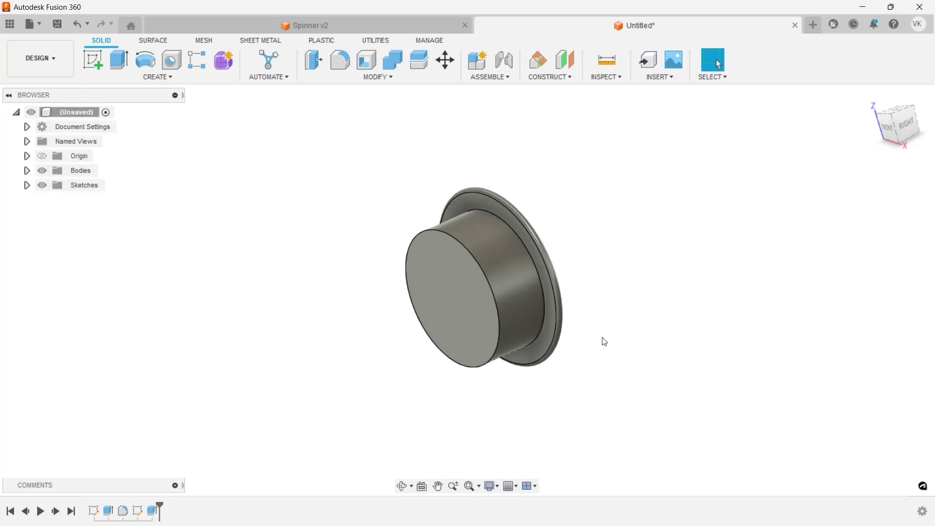
scroll(310, 300, up, 1)
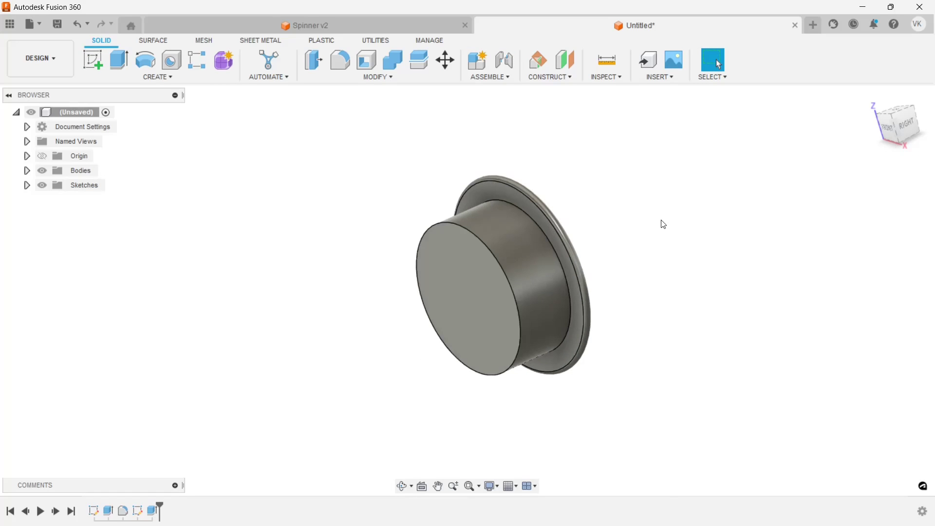
- Create a construction plane offset 4 mm from the ring face
click(510, 200)
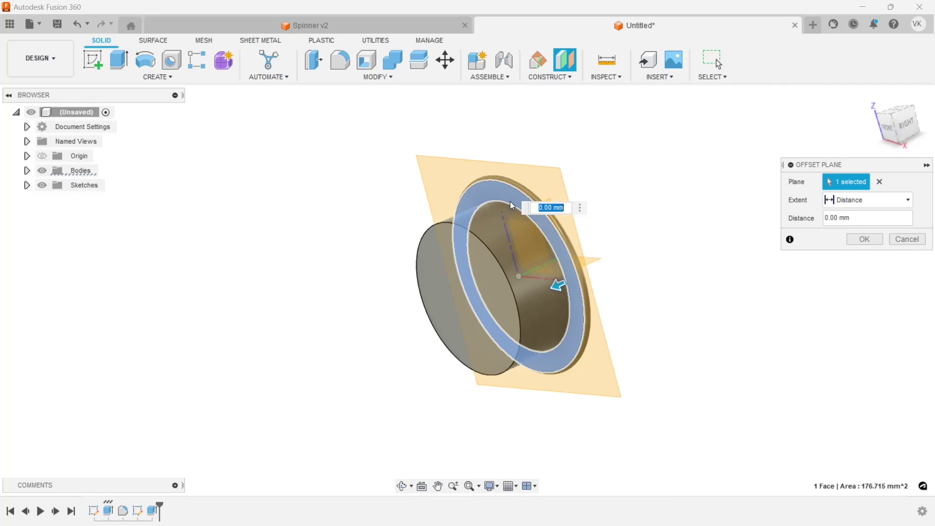
text(4)
click(851, 241)
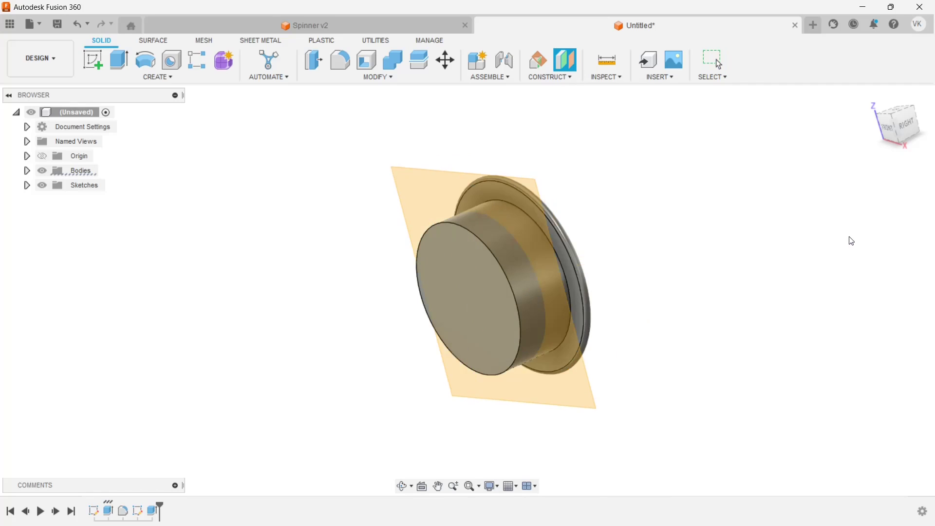
click(119, 68)
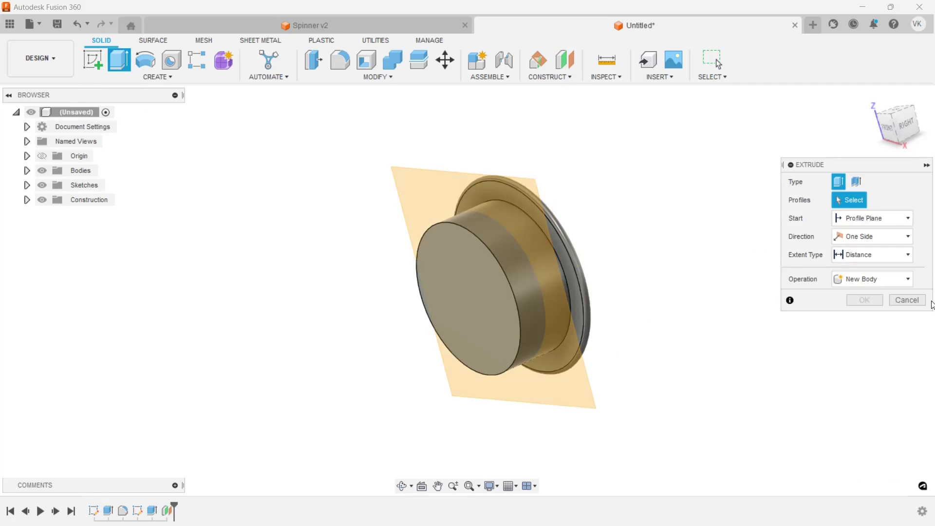
click(908, 300)
- Mirror the two disc features across the 4 mm offset plane using Features type
click(151, 77)
mouse_move(103, 336)
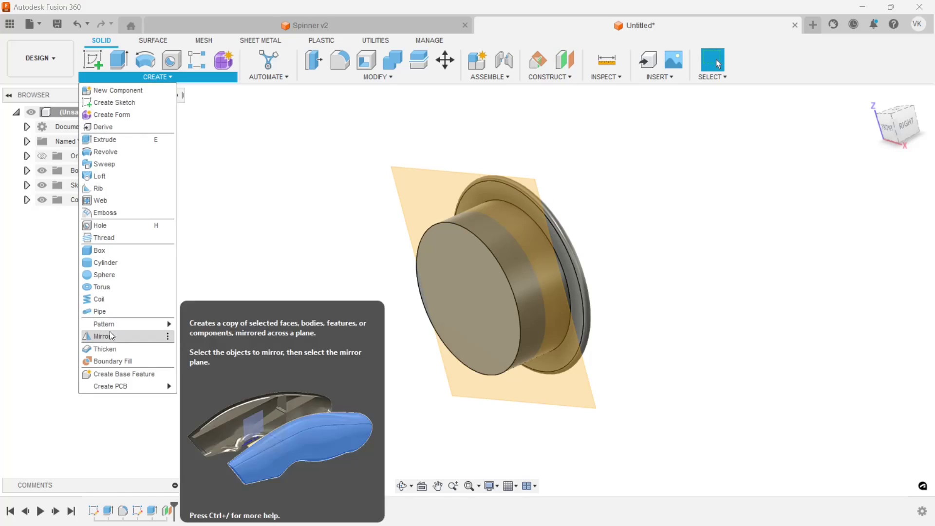
click(102, 336)
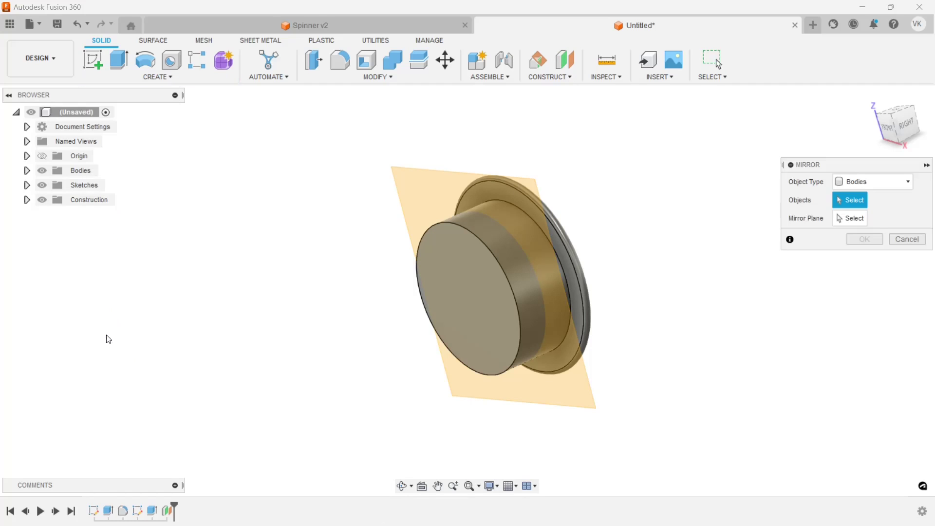
click(857, 181)
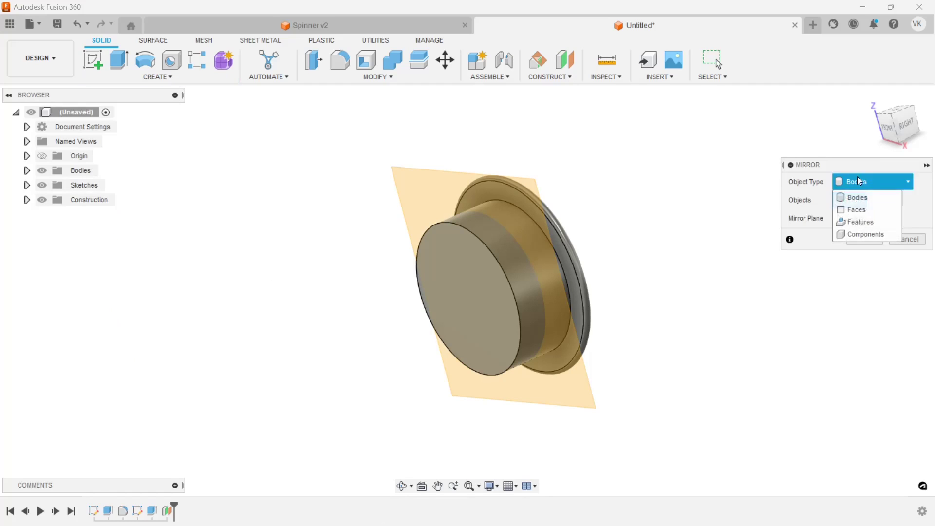
click(857, 216)
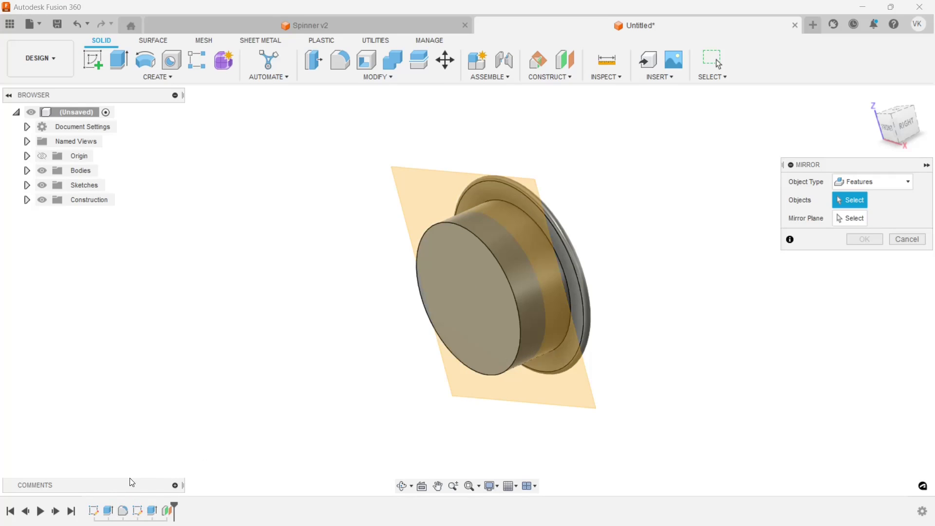
click(109, 510)
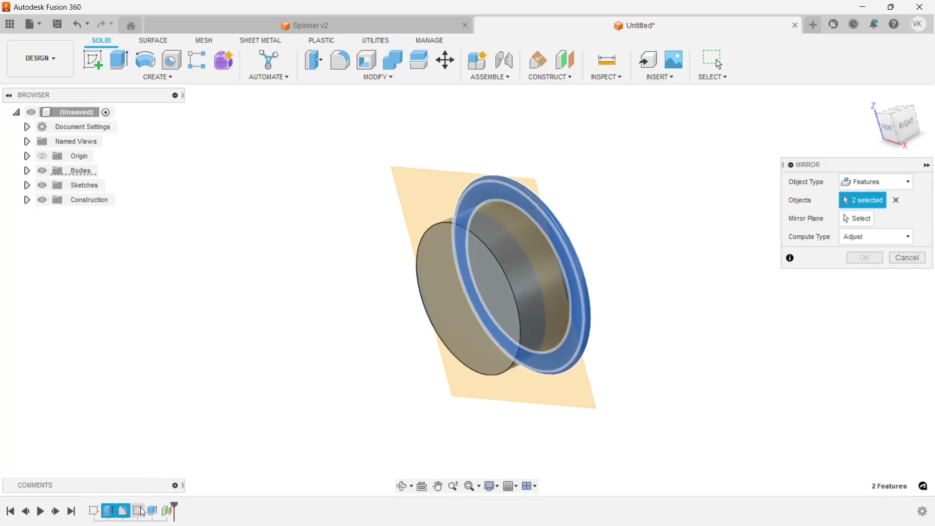
click(850, 219)
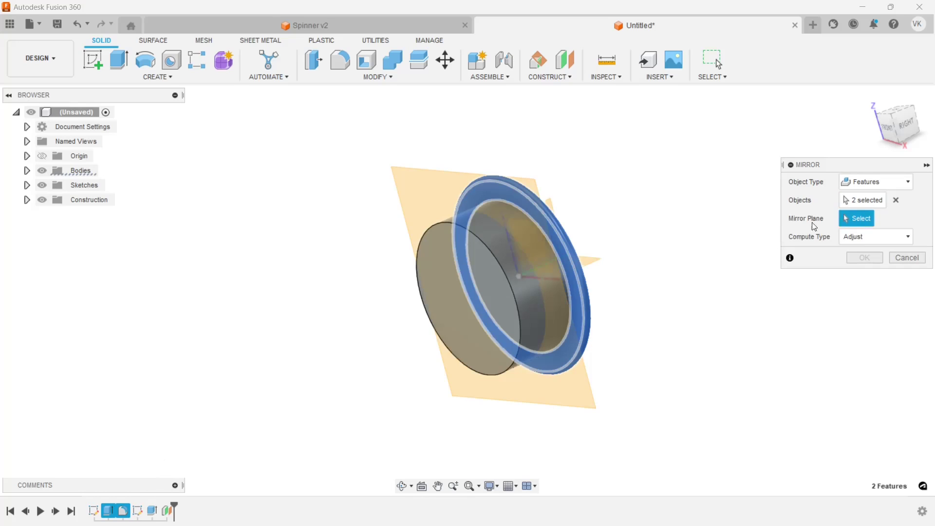
click(443, 197)
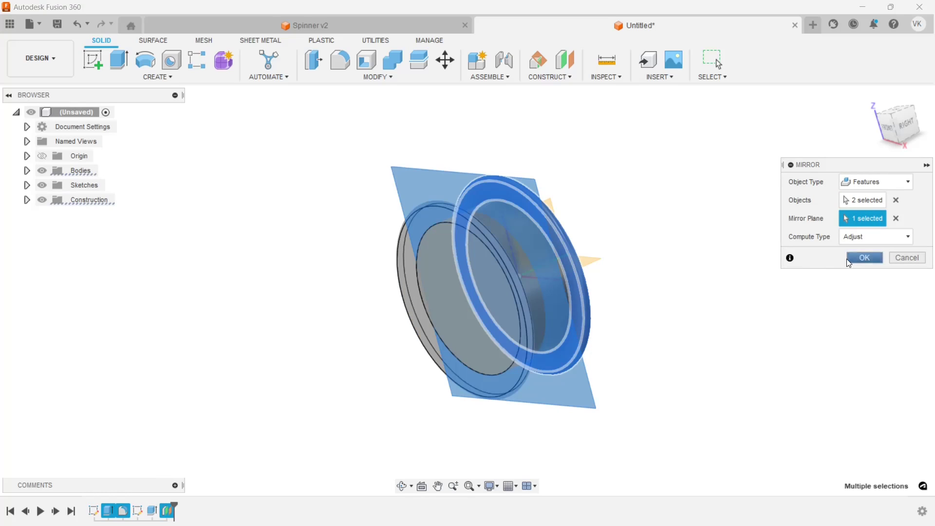
click(850, 258)
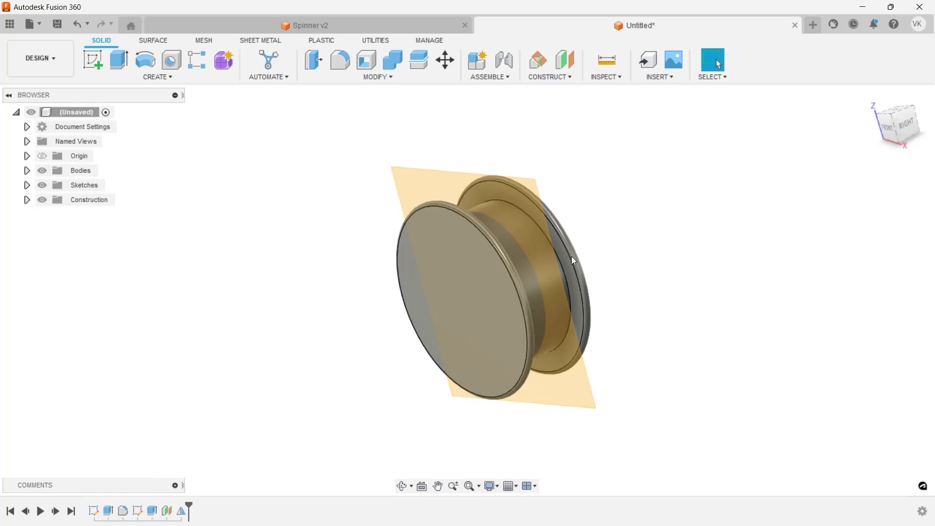
- Hide the construction plane and select the spool's front face
click(43, 200)
mouse_move(467, 223)
shift+middle_down()
mouse_move(527, 194)
mouse_move(488, 180)
mouse_move(517, 225)
shift+middle_up()
key(Escape)
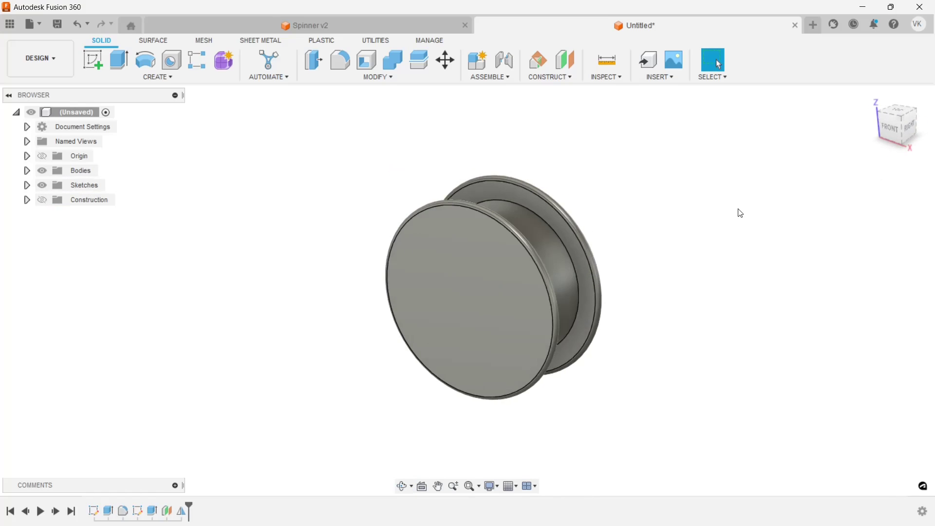
click(436, 279)
right_click(435, 280)
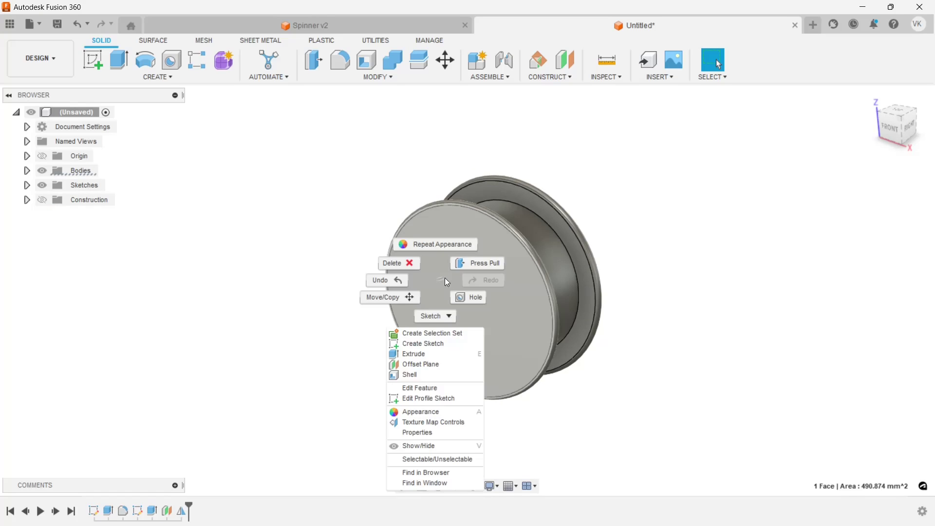
click(412, 395)
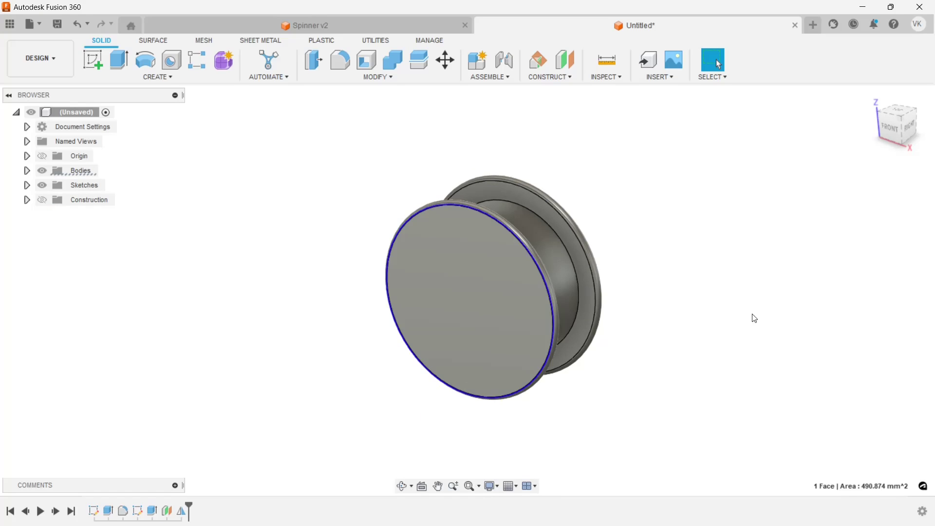
- Apply Paint - Metallic (Red) to the spool body and its front face
key(a)
scroll(783, 322, down, 3)
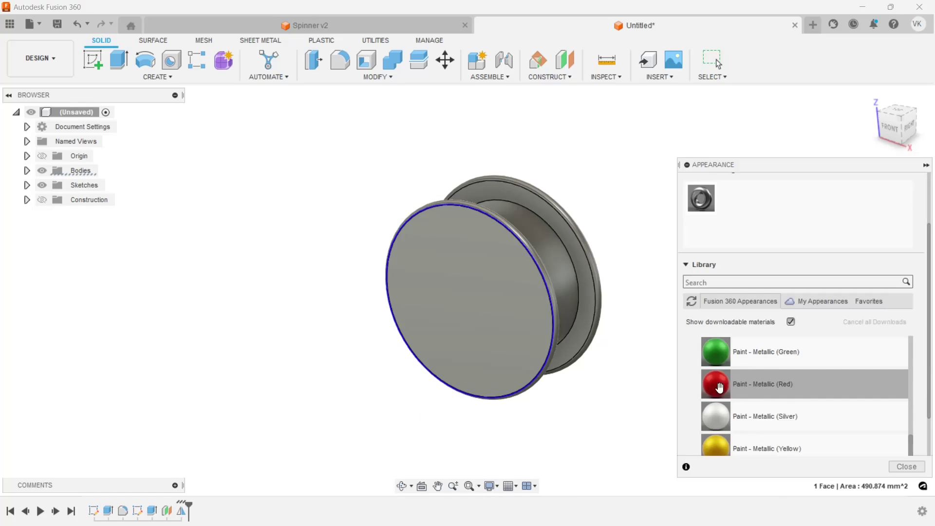
drag(722, 385, 548, 258)
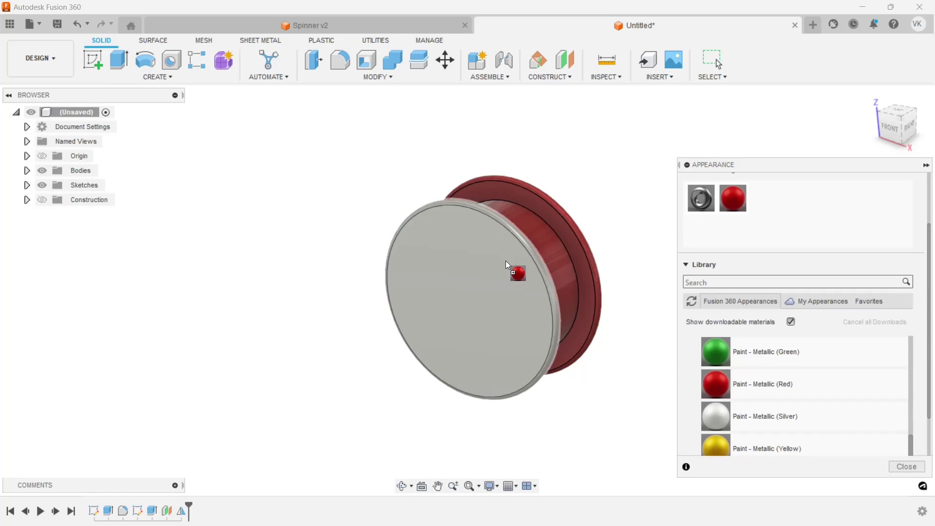
drag(726, 383, 507, 261)
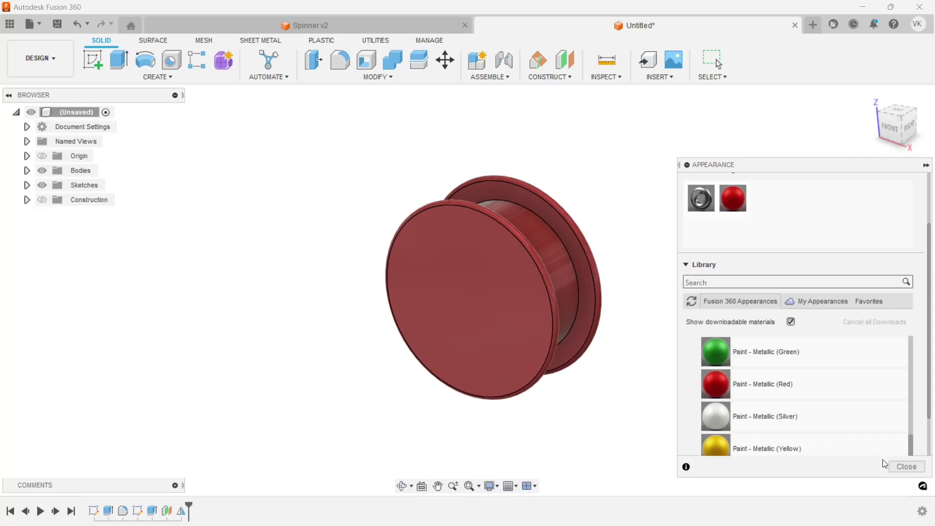
- Save the red spool design as 'Base' and open a new untitled design
click(906, 466)
mouse_move(512, 279)
shift+middle_down()
mouse_move(418, 301)
mouse_move(485, 280)
mouse_move(516, 282)
shift+middle_up()
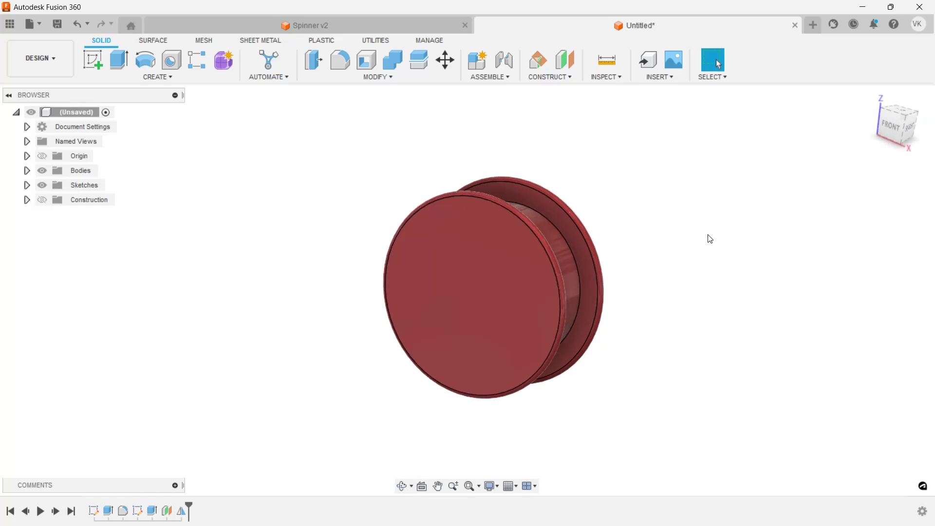
key(ctrl+s)
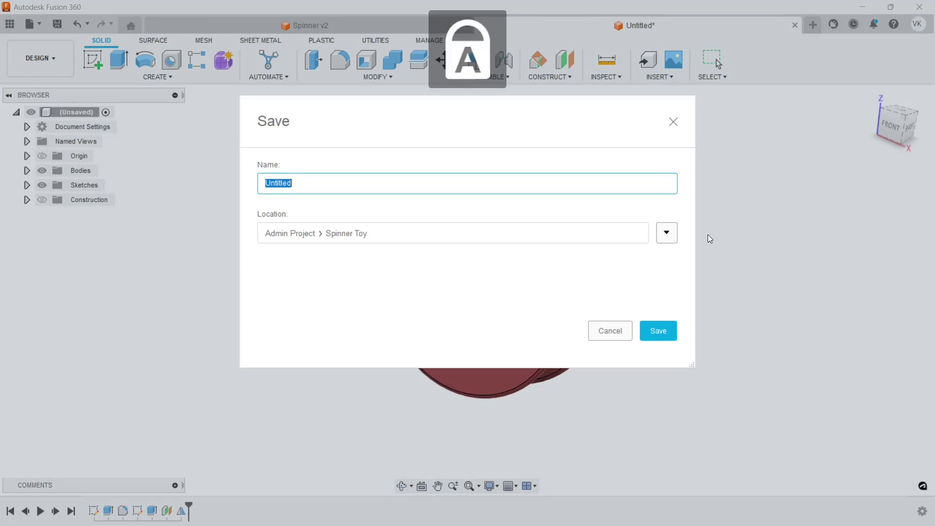
text(Base)
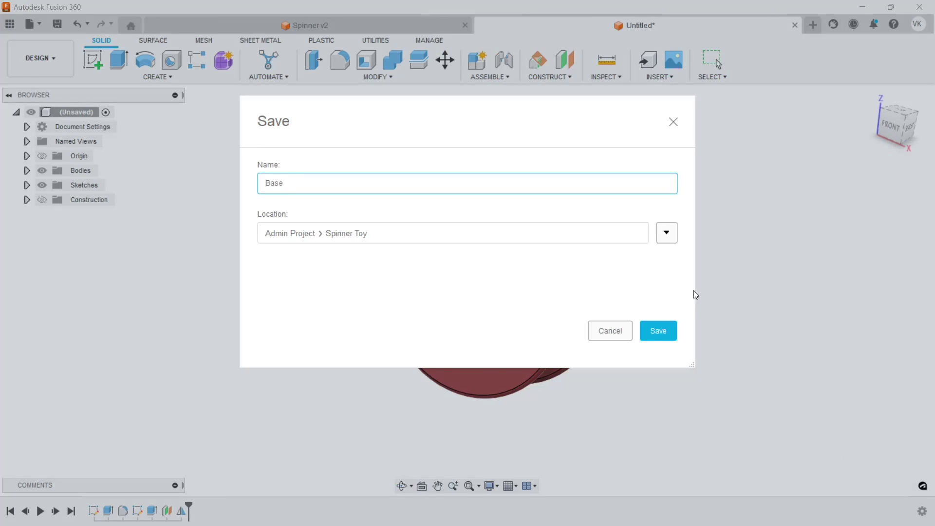
click(672, 332)
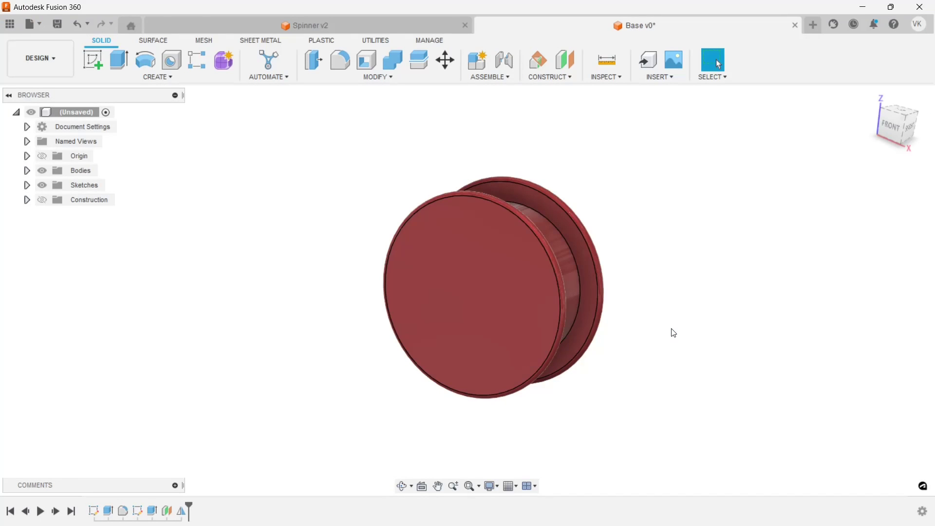
click(811, 26)
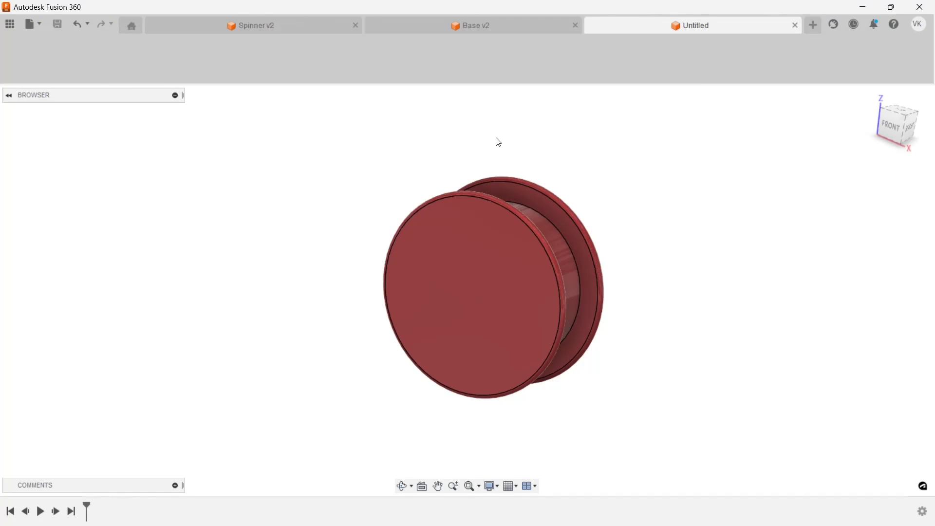
- Sketch a 10 mm diameter circle at the origin on the front plane
click(106, 67)
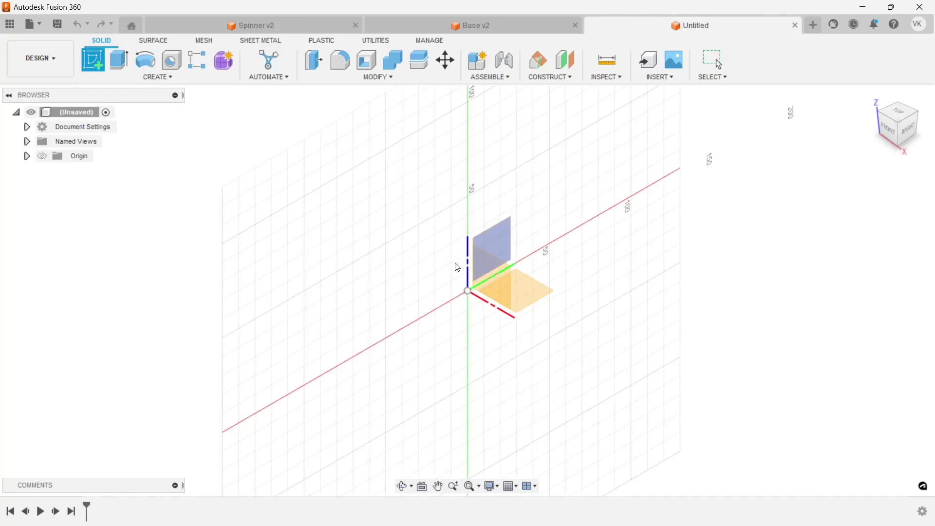
click(486, 271)
click(149, 66)
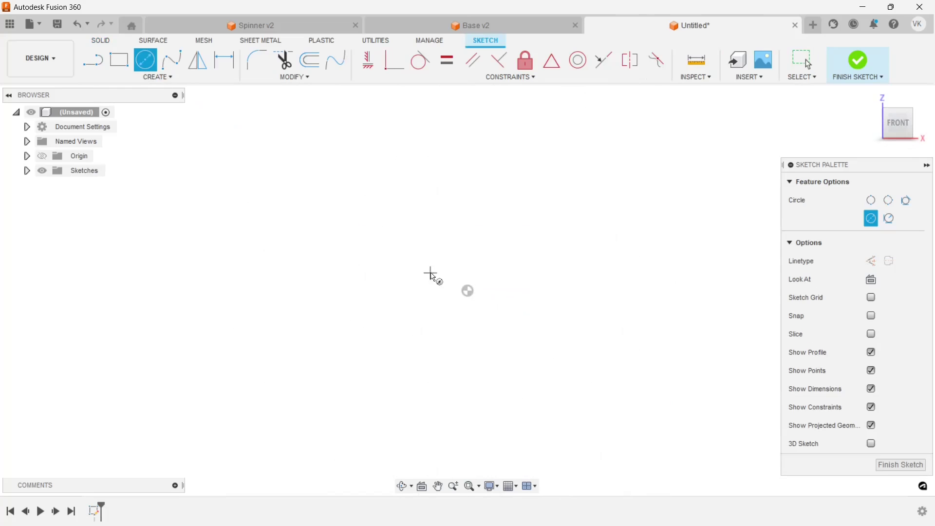
key(Escape)
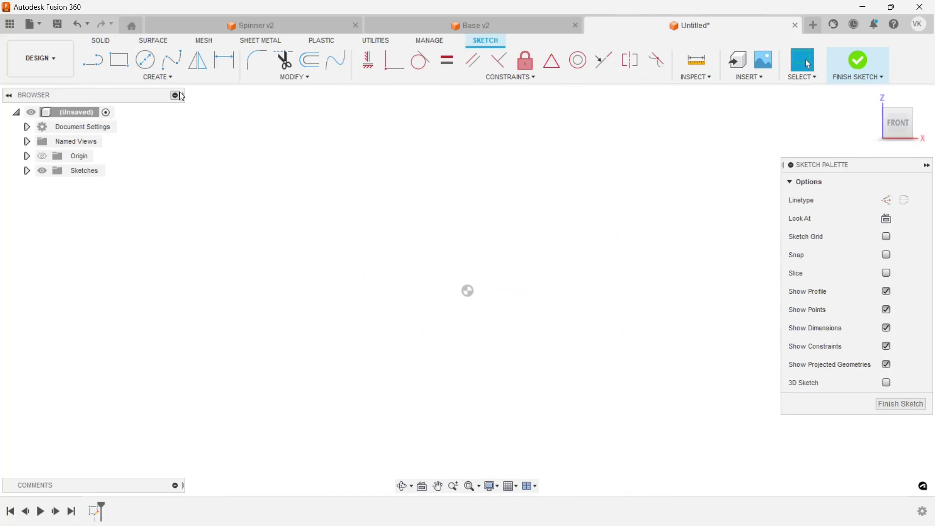
click(157, 68)
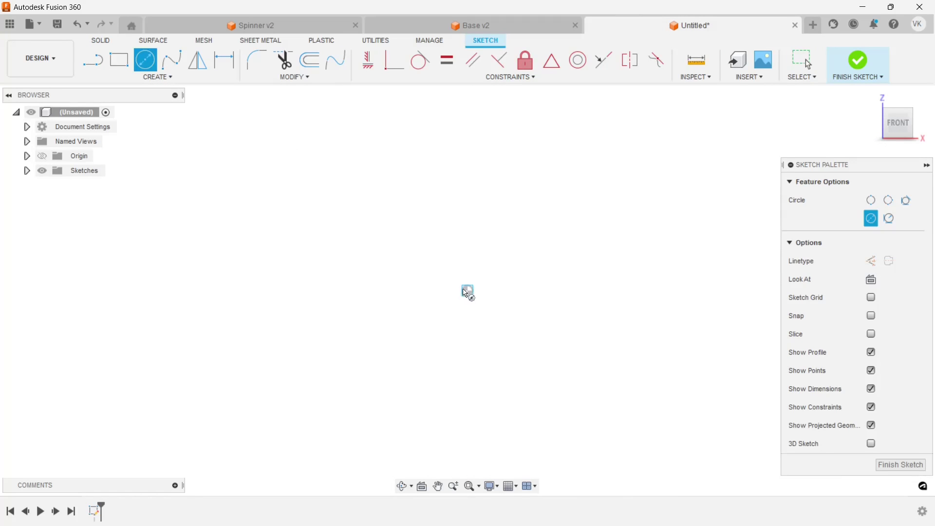
click(468, 291)
click(452, 238)
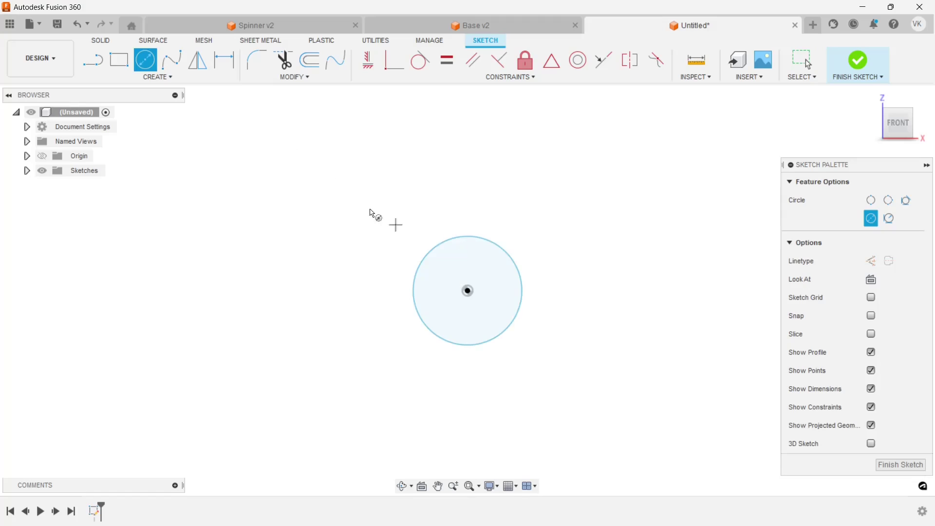
click(229, 69)
click(498, 236)
click(540, 223)
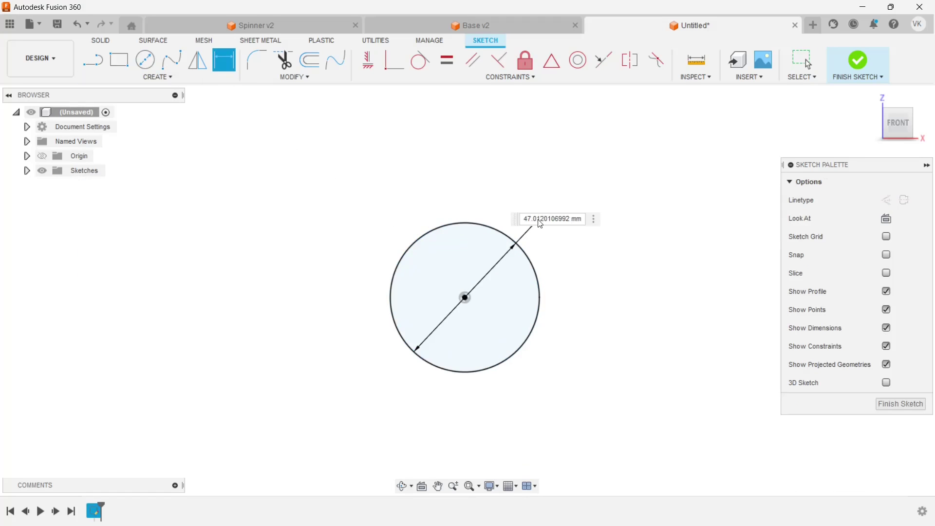
text(10)
key(Return)
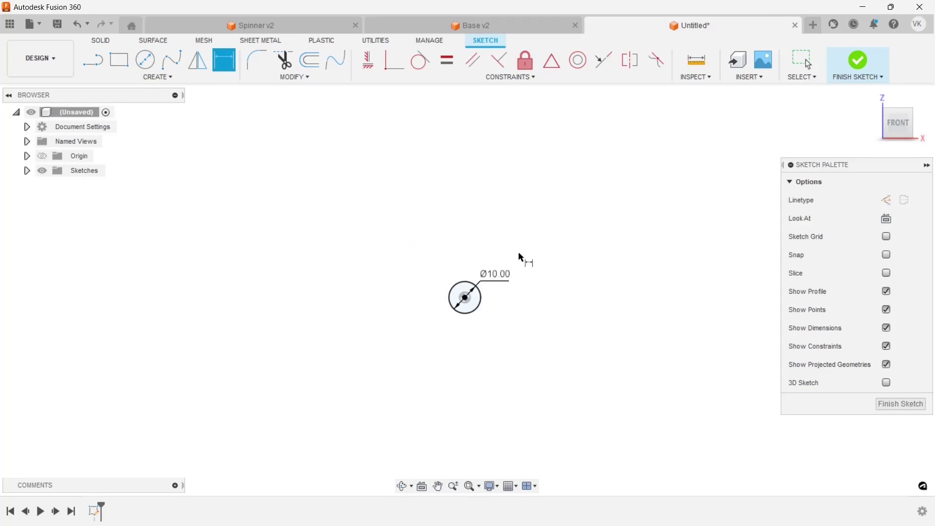
- Add a concentric 20 mm diameter circle around the first
scroll(467, 263, up, 2)
click(145, 59)
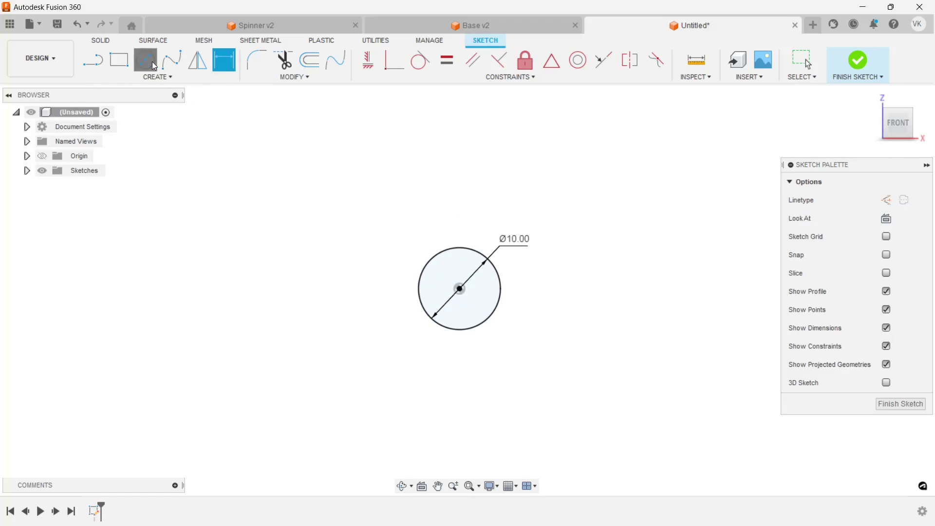
click(459, 289)
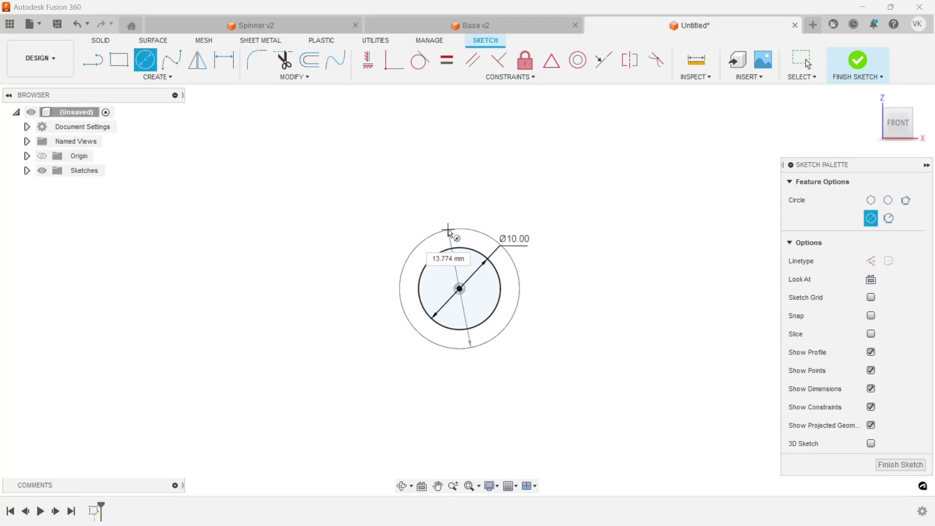
click(443, 227)
key(d)
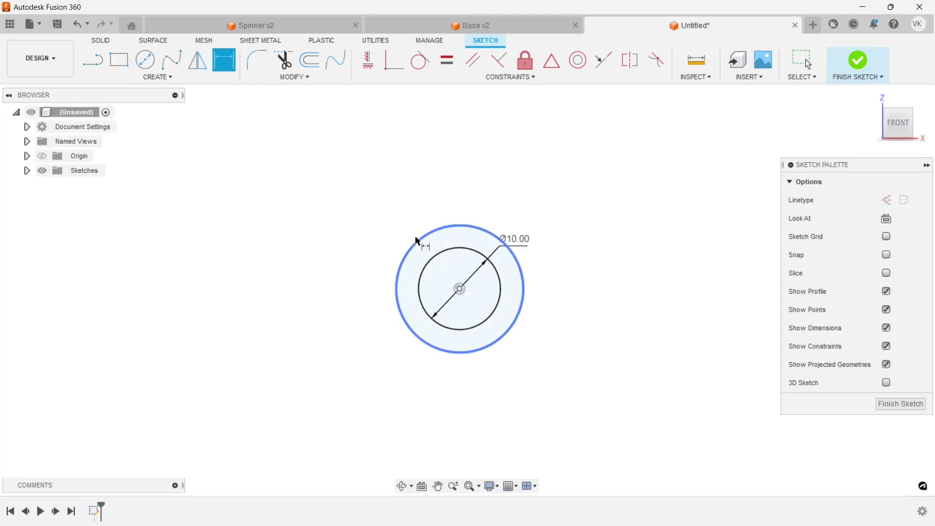
click(415, 236)
click(412, 213)
text(20)
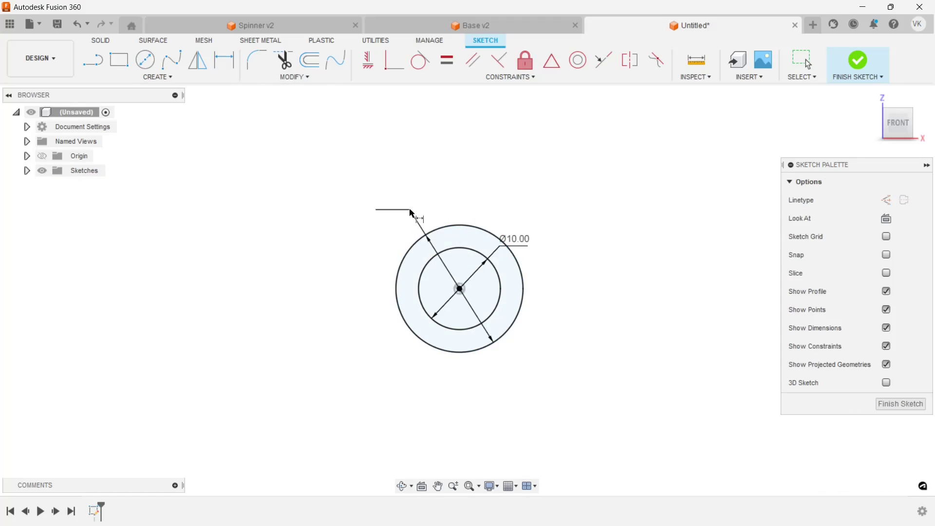
key(Return)
- Extrude the ring between the two circles 8 mm
key(e)
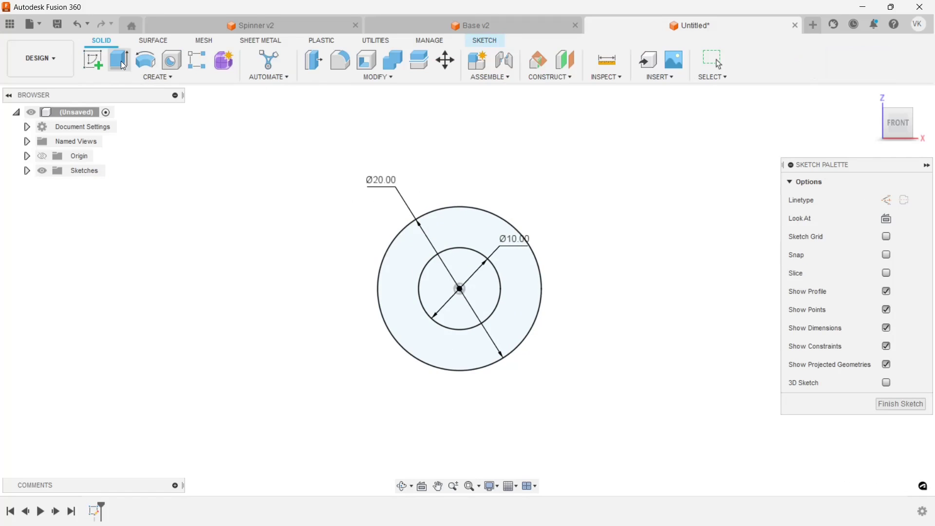
click(476, 241)
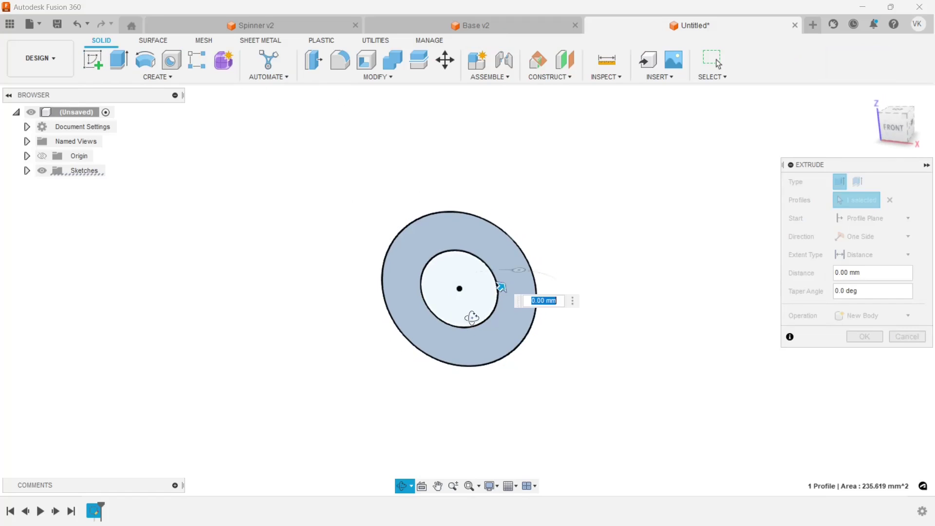
text(8)
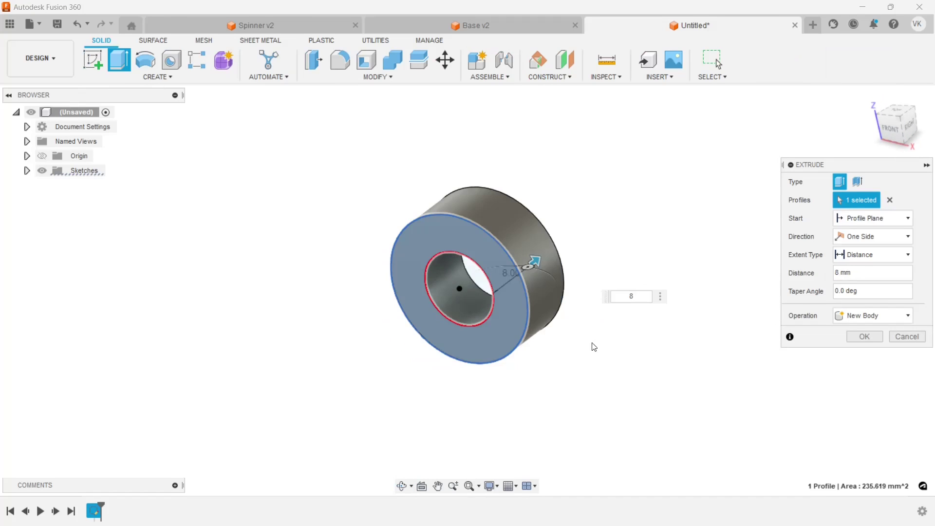
click(850, 336)
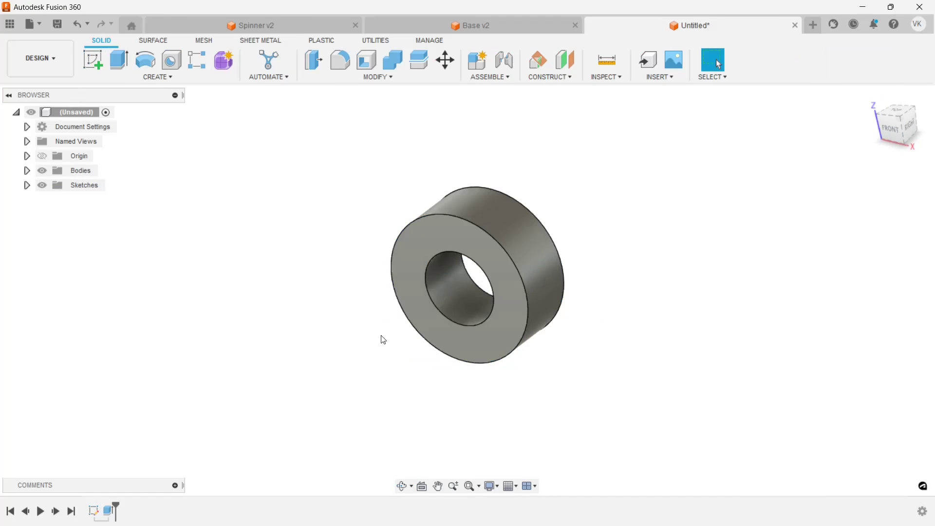
click(493, 262)
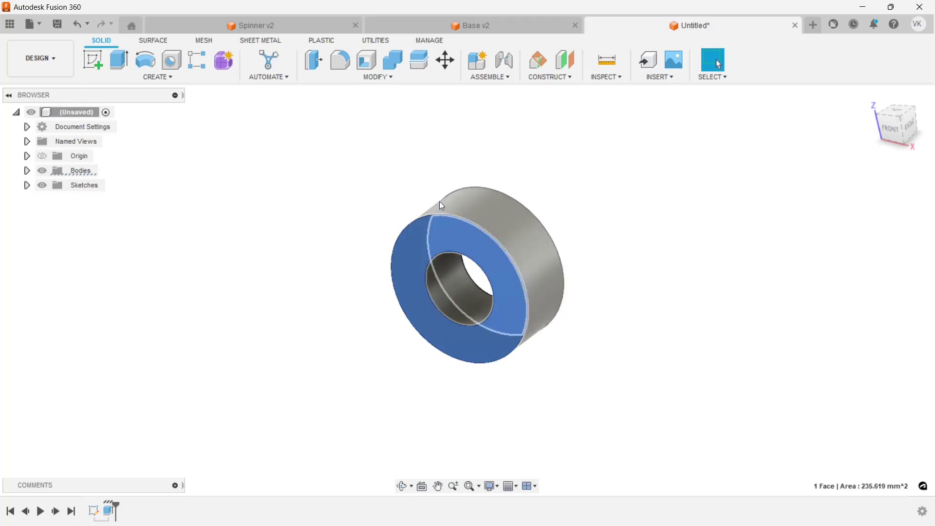
- Sketch a 12 mm diameter circle on the ring's front face
click(100, 62)
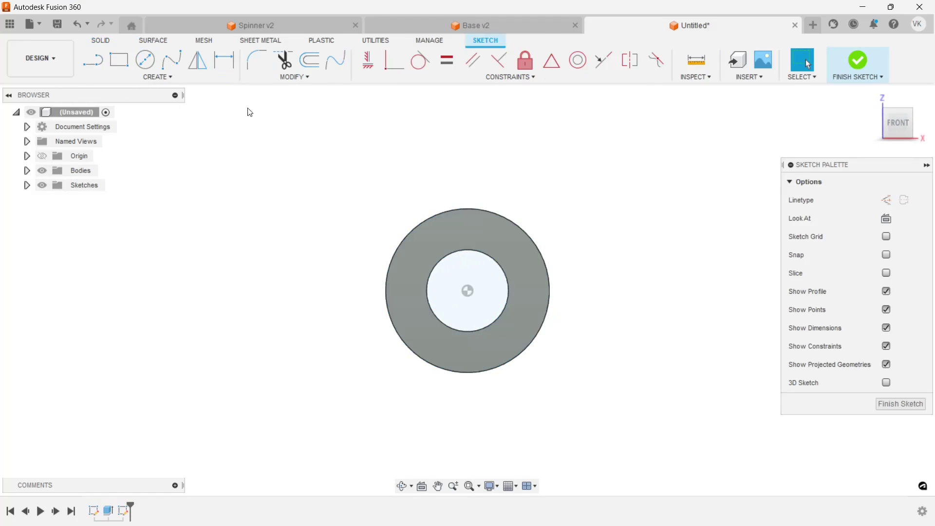
click(145, 60)
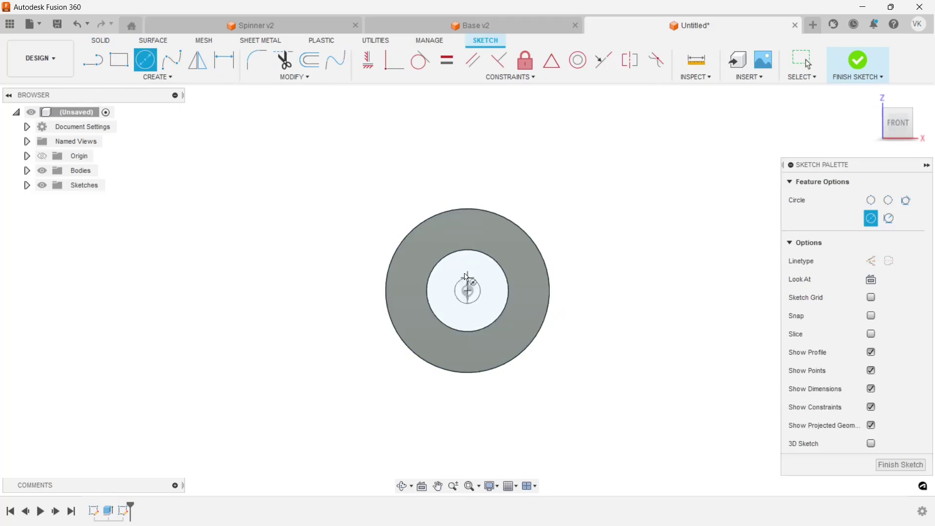
click(430, 253)
click(237, 63)
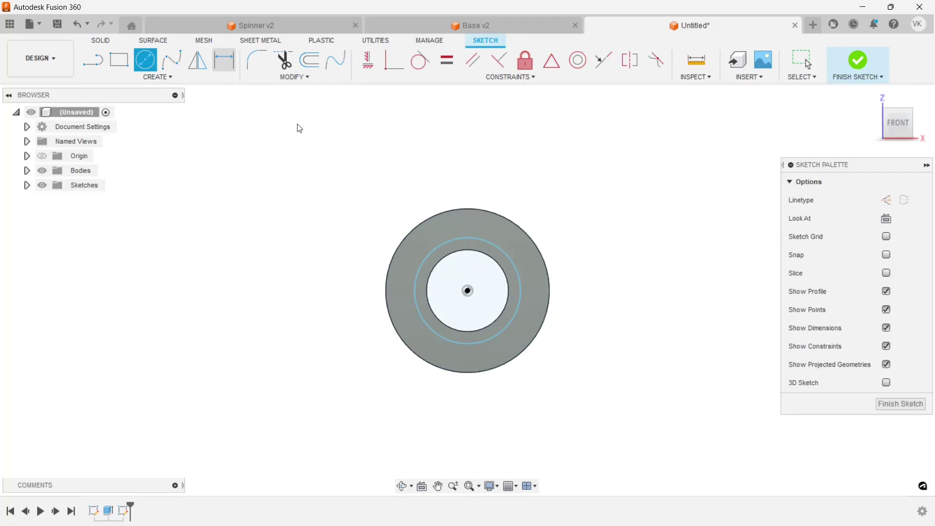
click(436, 244)
click(467, 187)
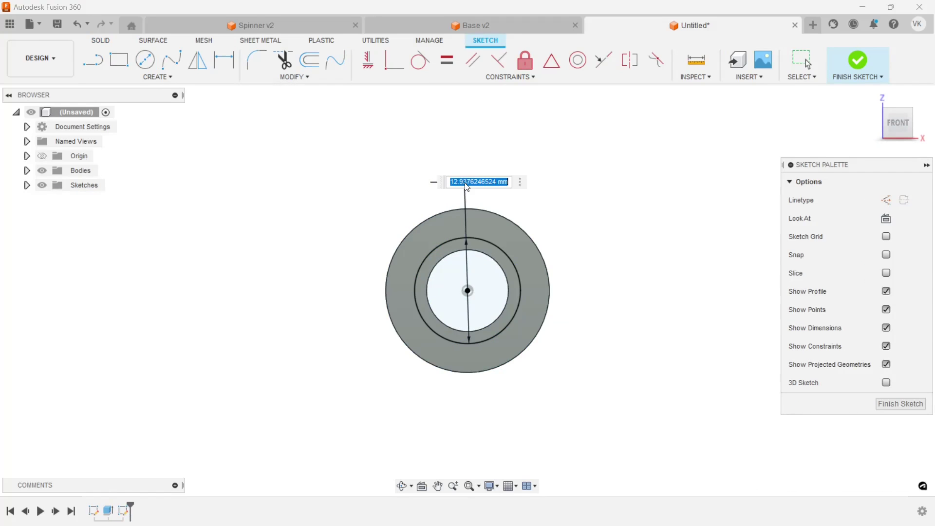
text(12)
key(Return)
- Add a concentric 18 mm diameter circle
key(c)
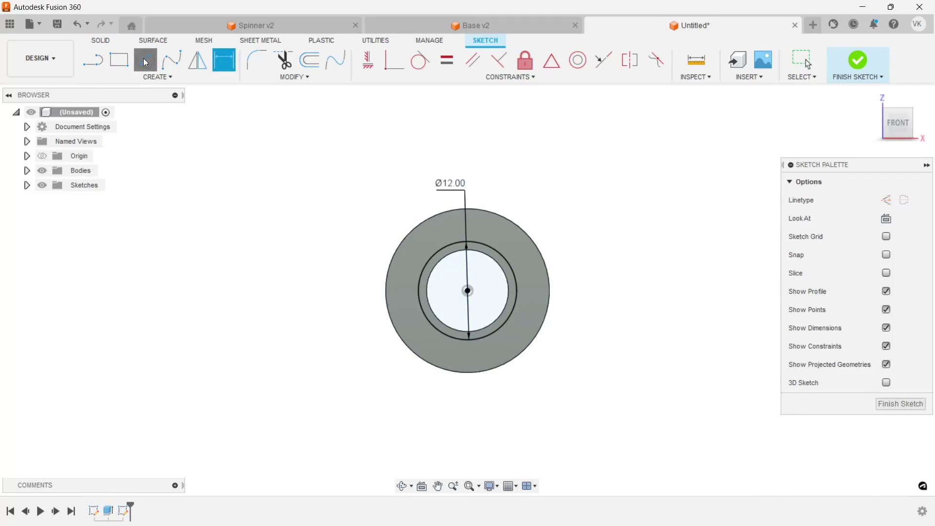
click(480, 224)
click(224, 60)
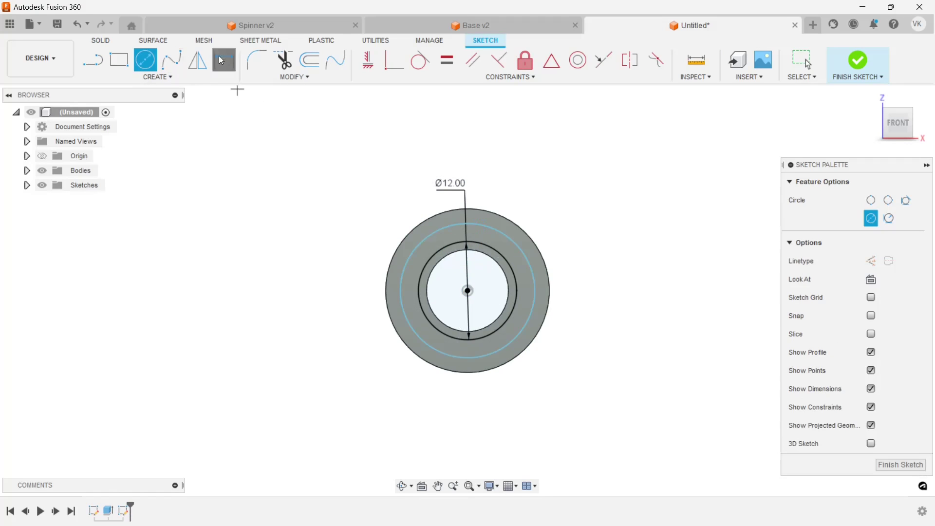
click(442, 227)
click(422, 206)
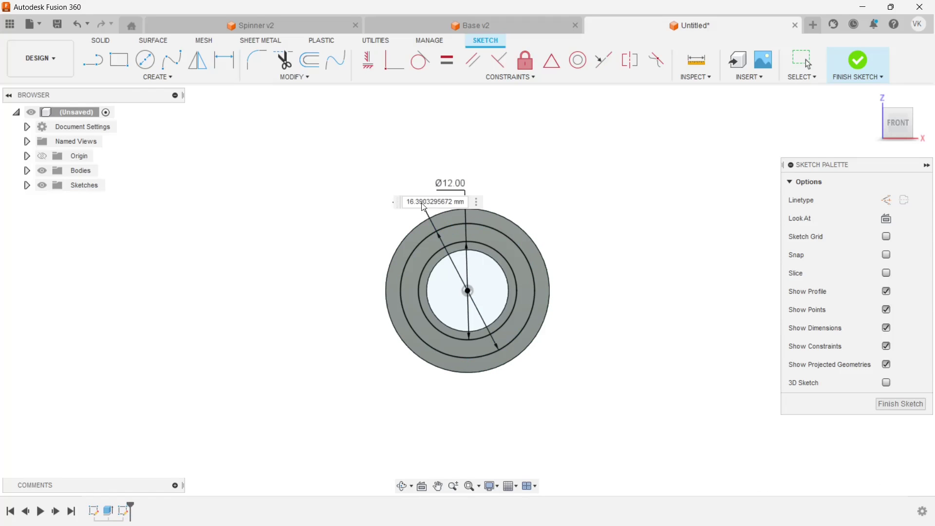
text(18)
key(Return)
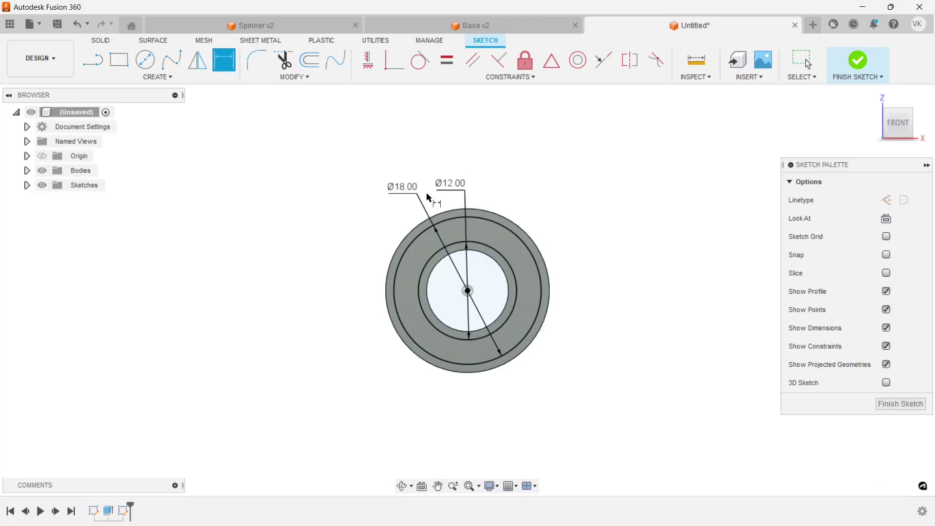
- Cut the region between the 12 and 18 mm circles -1 mm deep
click(101, 40)
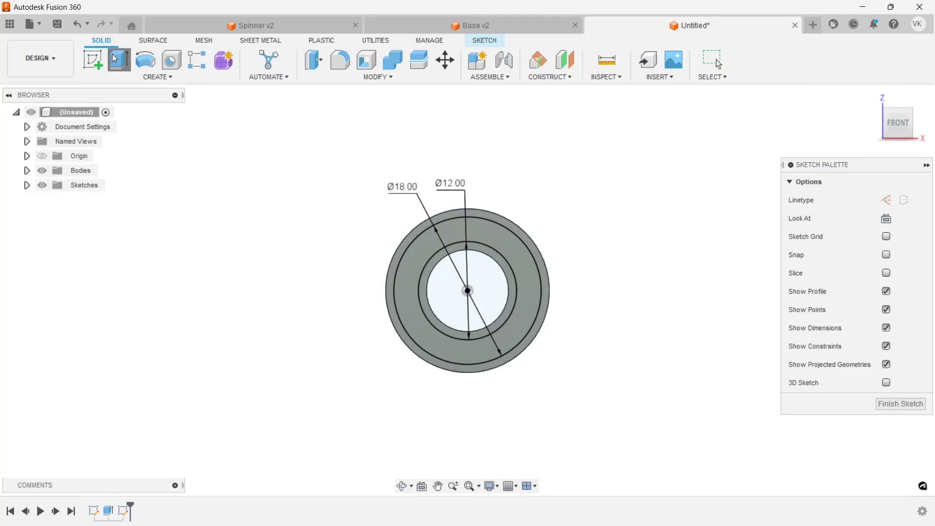
click(119, 60)
click(419, 238)
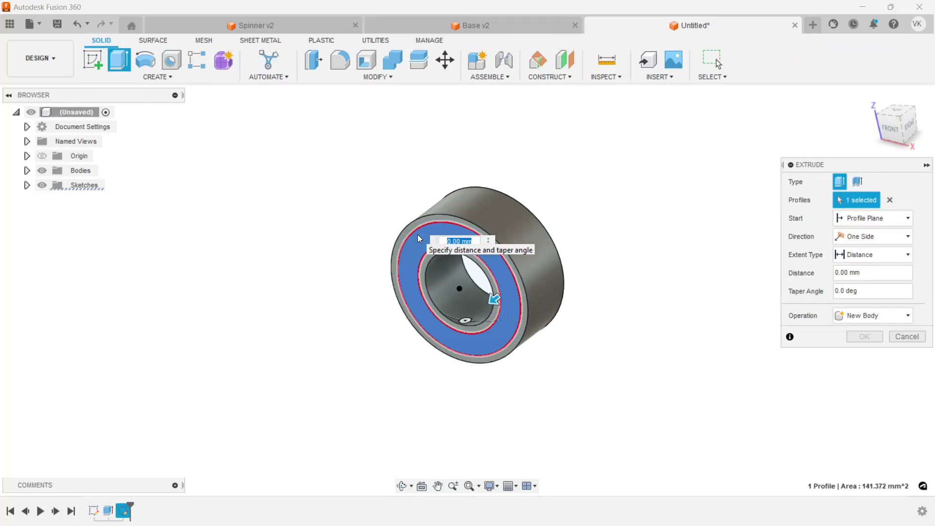
text(-1)
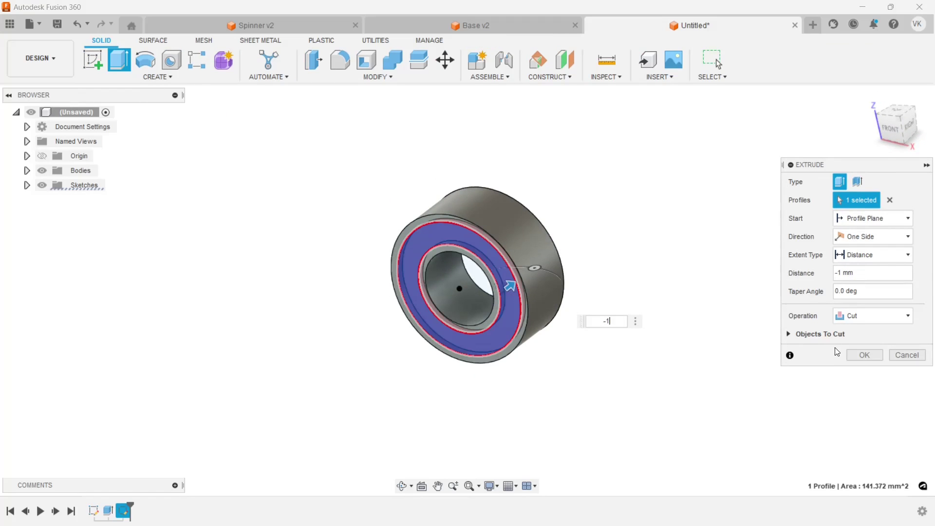
click(864, 355)
scroll(588, 251, up, 2)
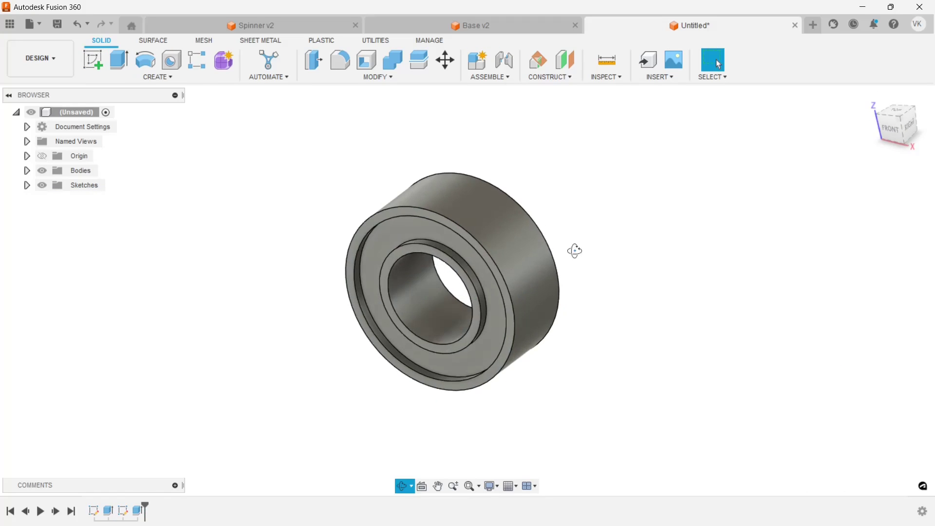
drag(574, 251, 516, 253)
- Create an offset plane -4 mm from the front ring face
click(565, 60)
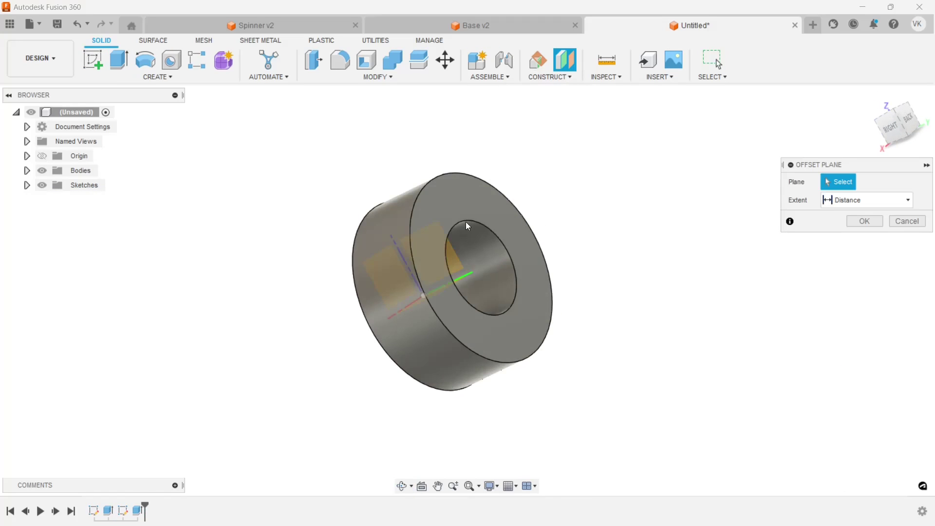
click(464, 217)
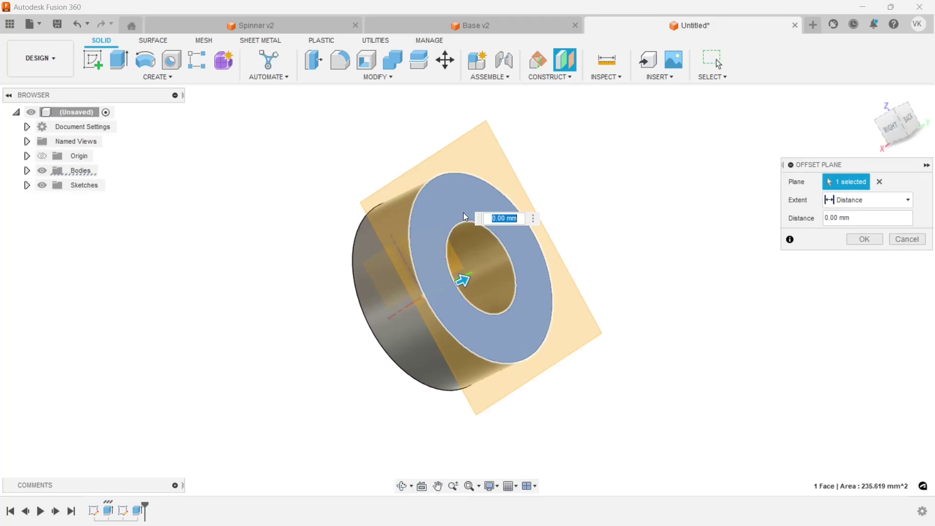
text(-4)
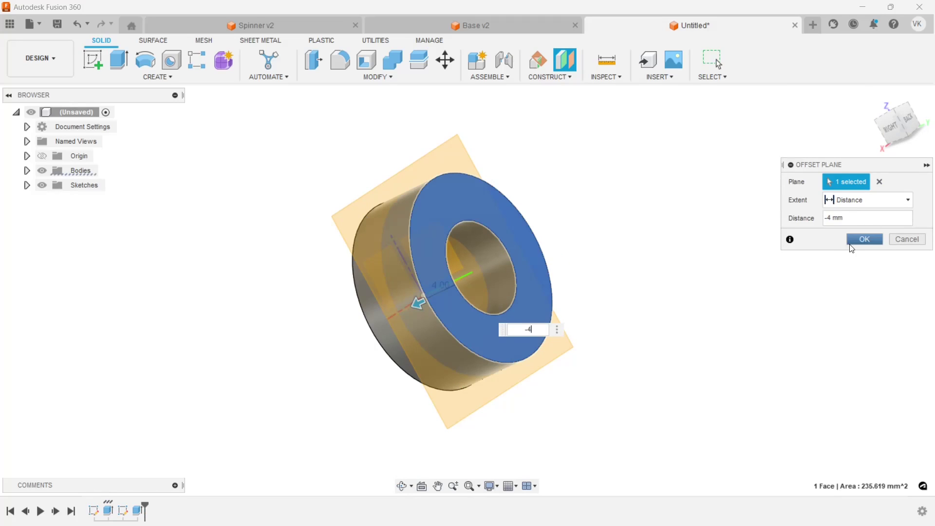
click(858, 241)
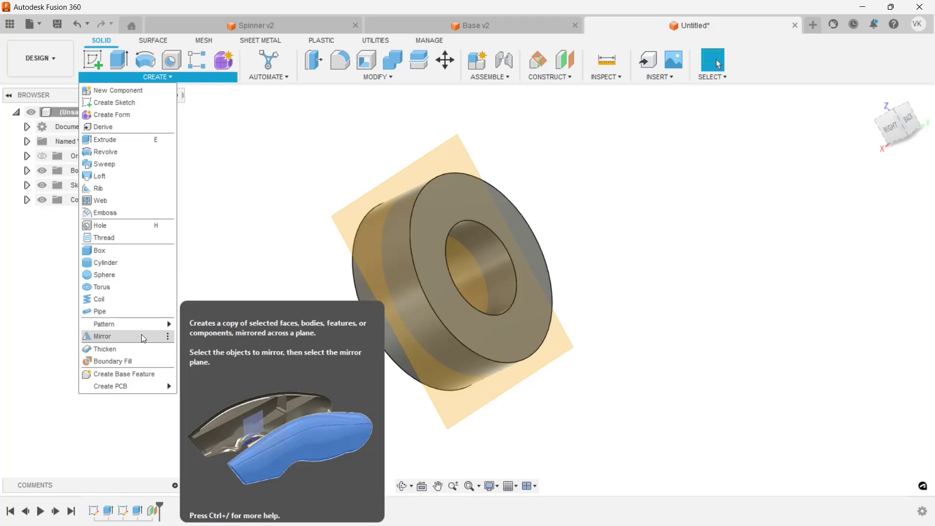
- Mirror the groove cut across the offset plane, then hide the construction plane
click(142, 335)
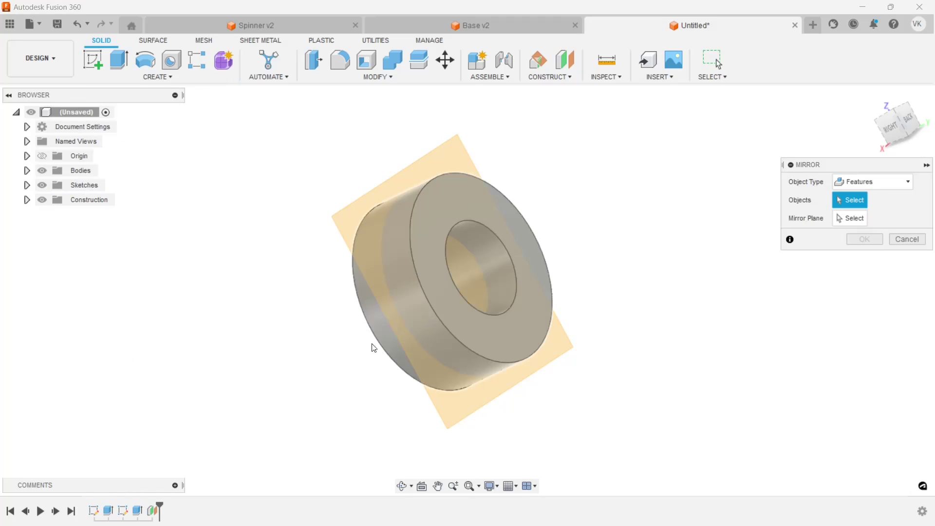
click(138, 510)
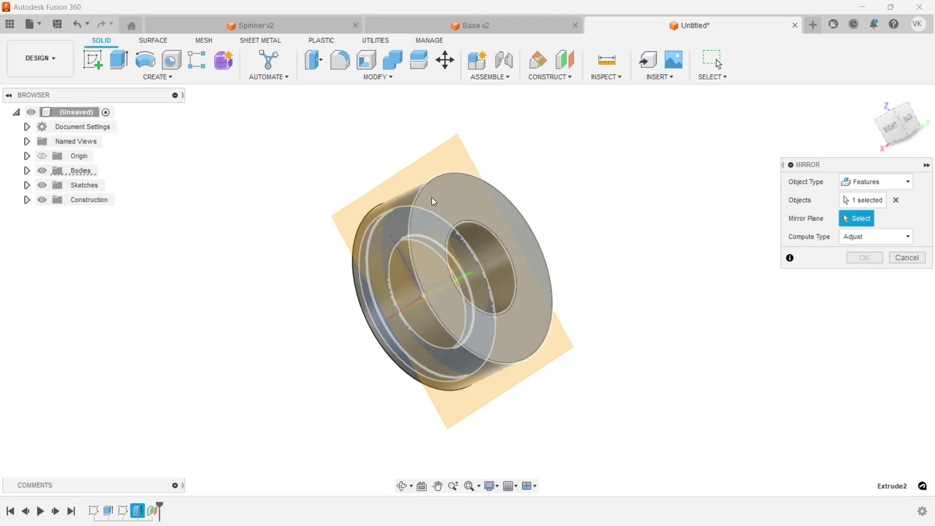
click(422, 176)
click(864, 257)
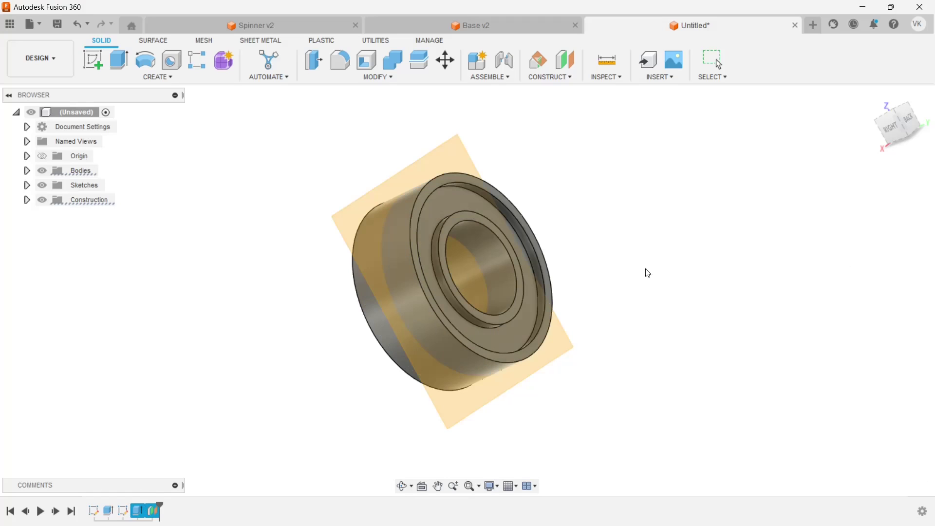
click(41, 200)
- Apply Paint - Metallic (Black) to the bearing body
shift+middle_drag(341, 299, 533, 271)
key(Escape)
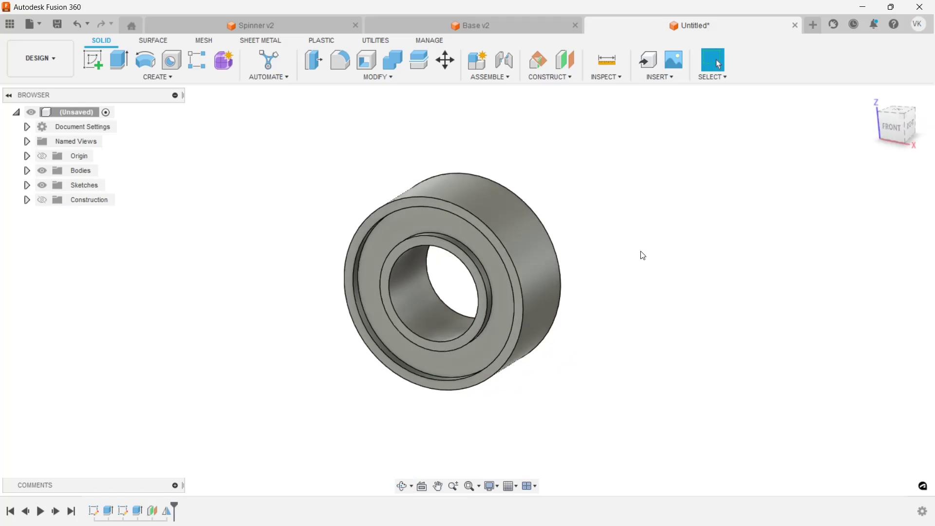
right_click(533, 288)
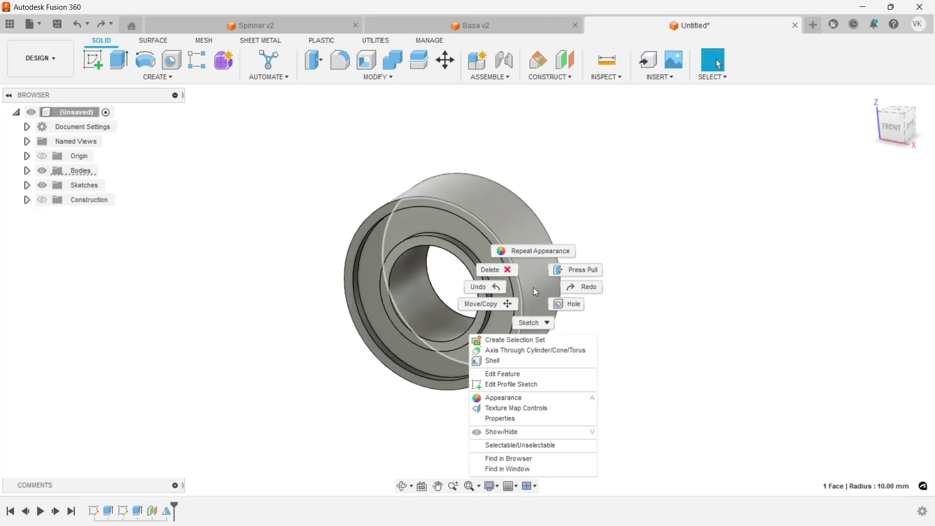
click(521, 394)
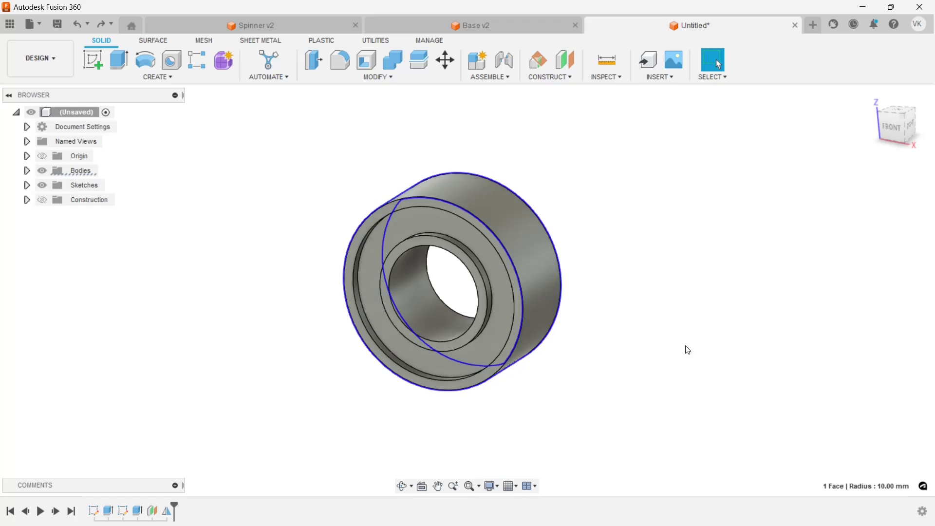
scroll(764, 358, down, 2)
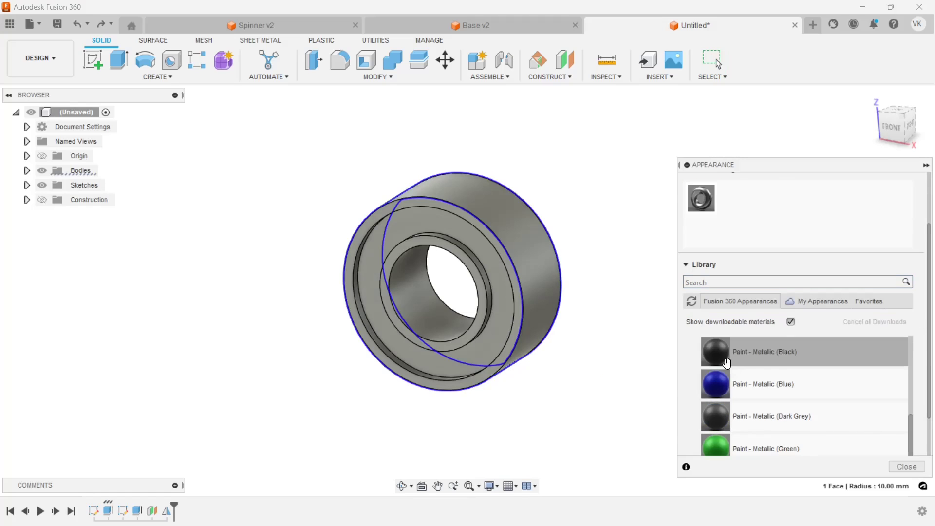
drag(719, 359, 516, 260)
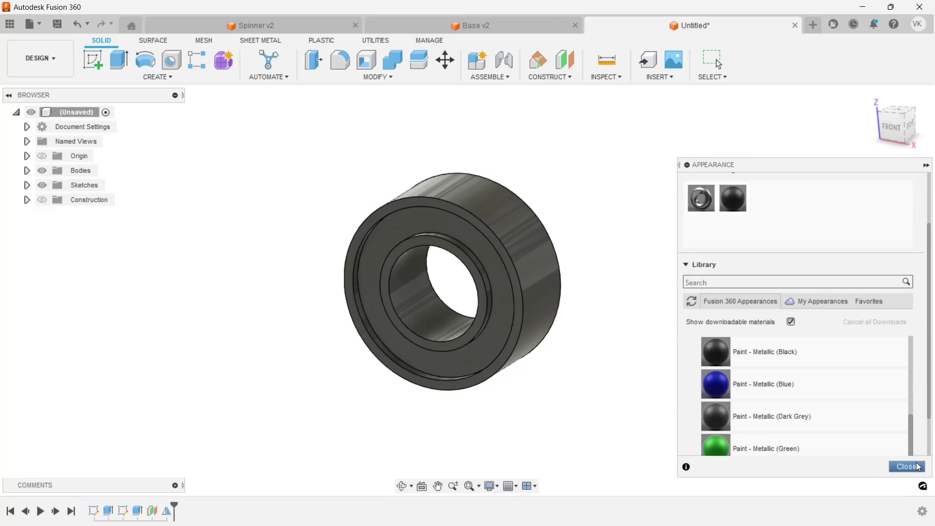
scroll(749, 230, up, 2)
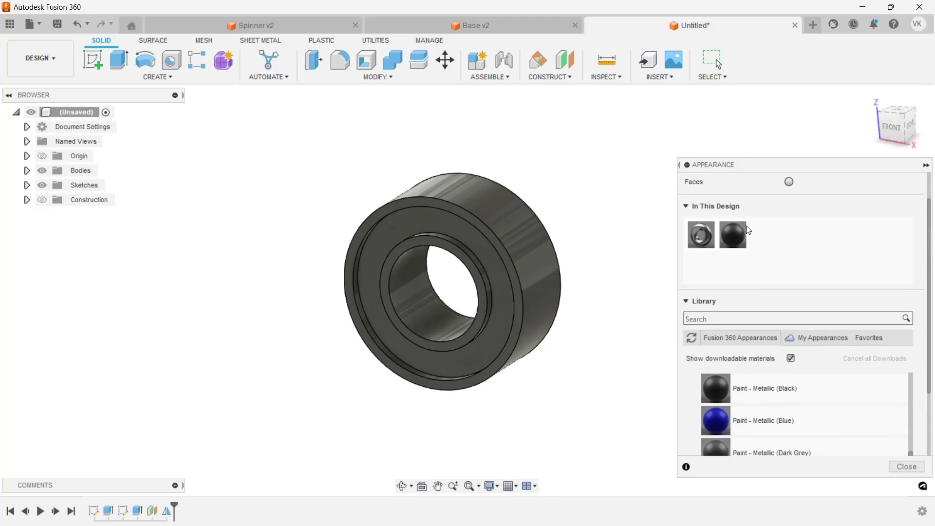
scroll(828, 341, down, 2)
click(899, 465)
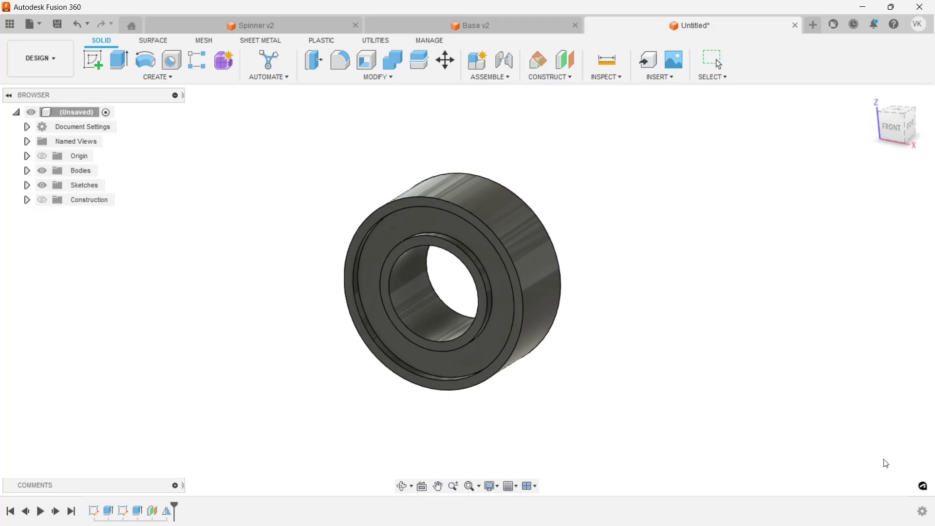
- Save the design as 'Bearing'
key(ctrl+s)
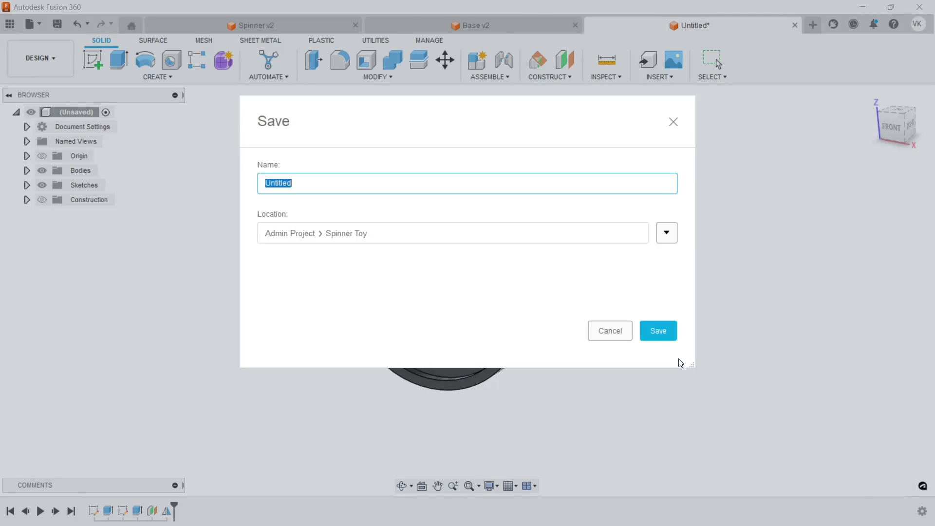
key(Caps_Lock)
text(B)
key(Caps_Lock)
text(earing)
click(665, 335)
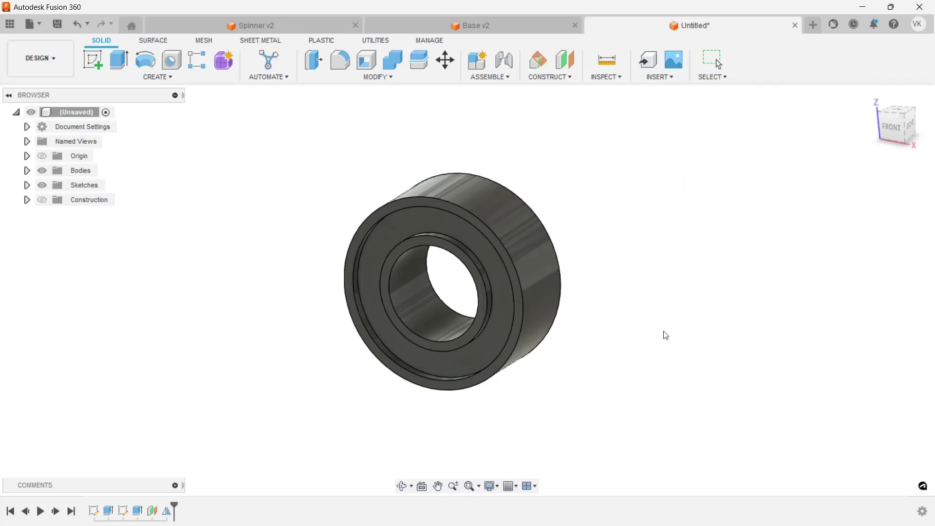
- Ground both components of the Base design so they stay fixed
click(499, 30)
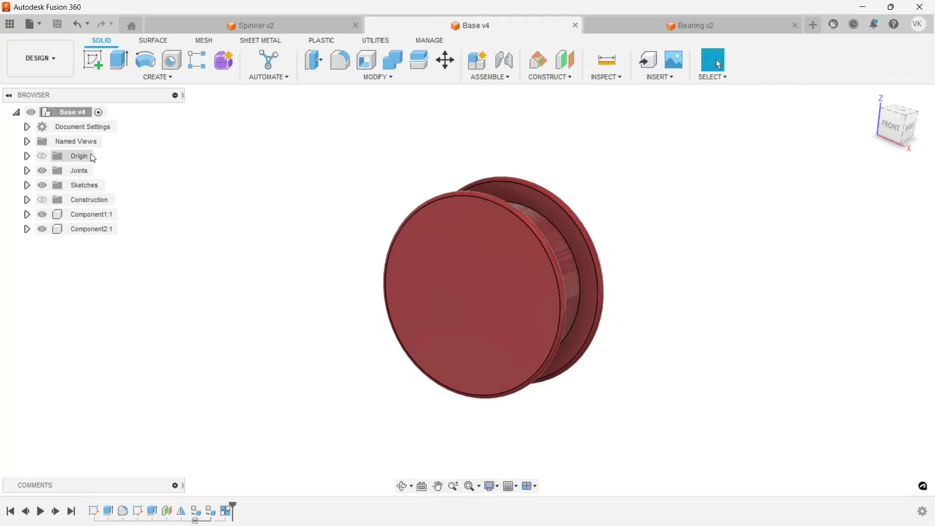
click(94, 217)
right_click(95, 228)
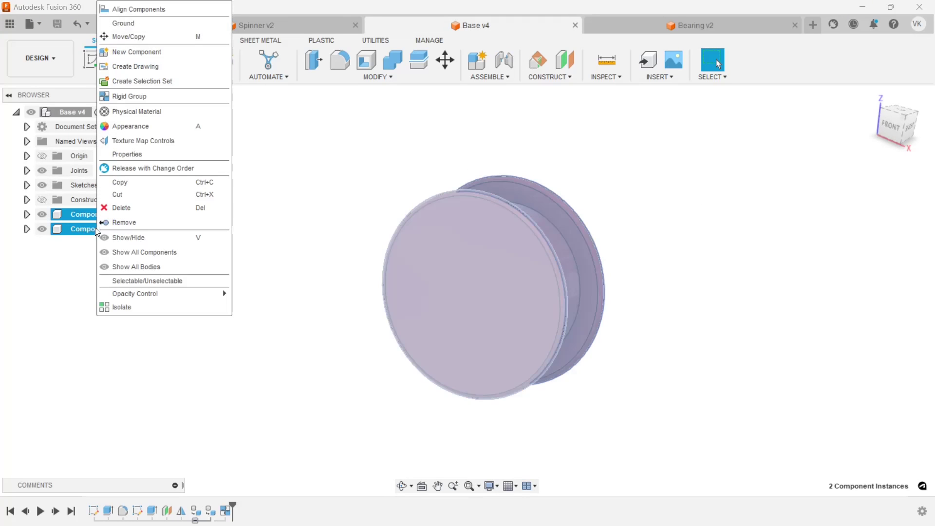
click(123, 23)
click(372, 186)
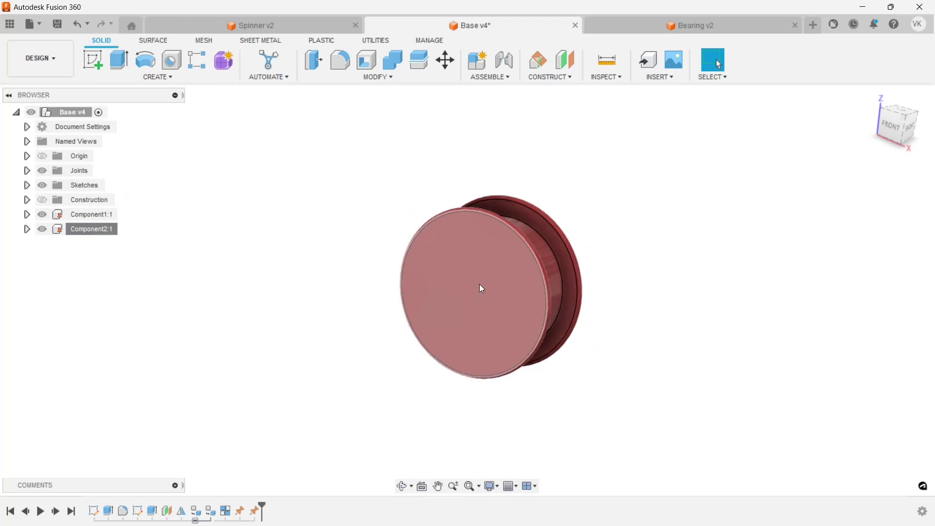
- Derive Component1:1 from the Spinner design in Spinner Toy into the Base design
scroll(480, 288, down, 2)
click(670, 85)
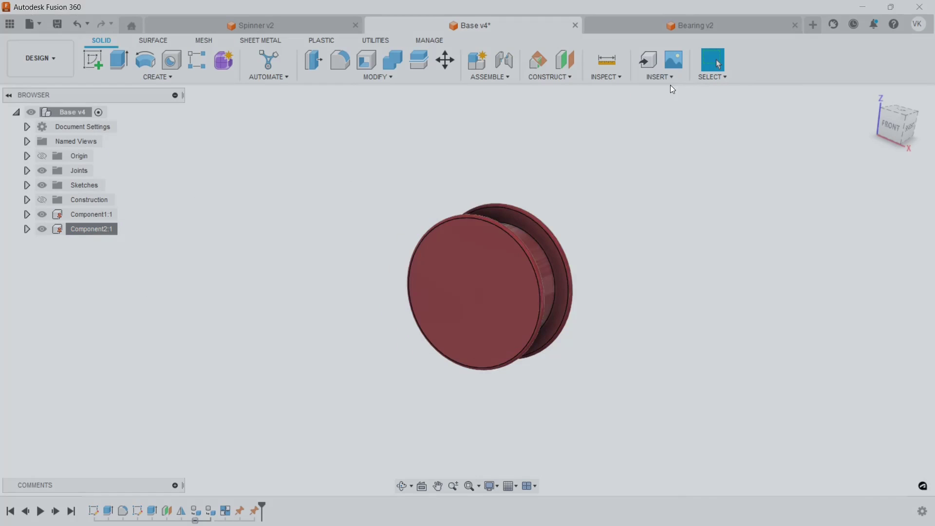
click(594, 205)
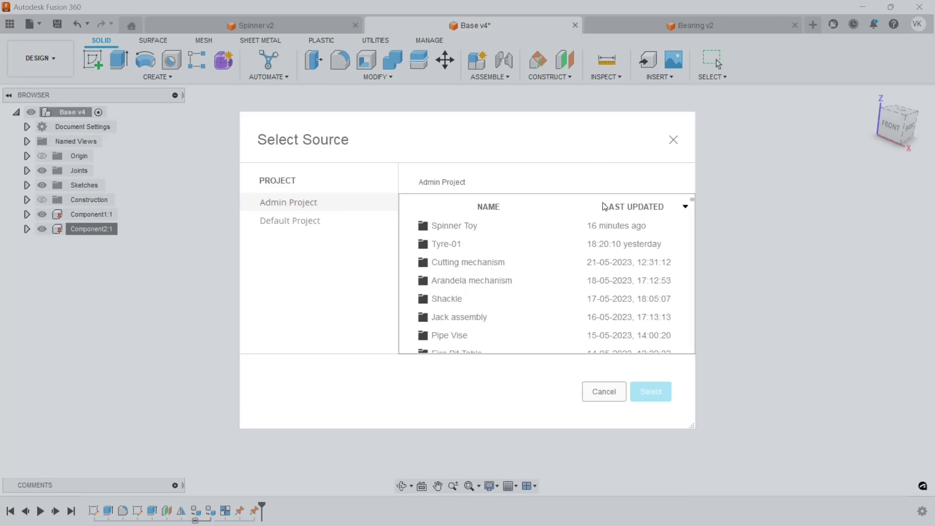
double_click(596, 223)
click(508, 268)
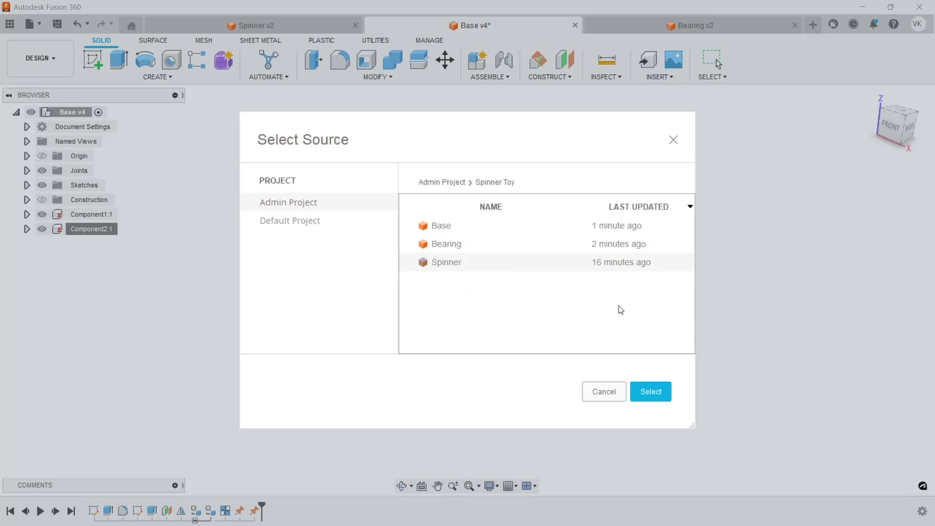
click(653, 385)
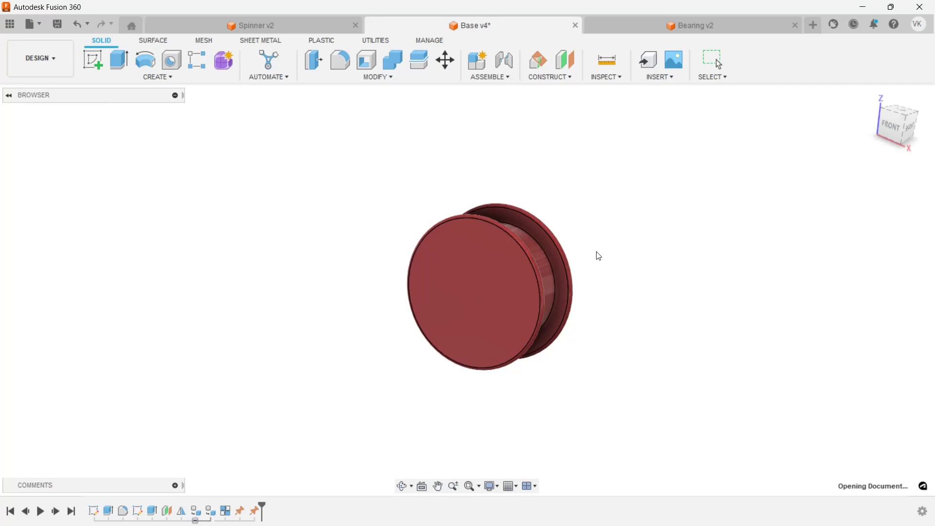
click(93, 186)
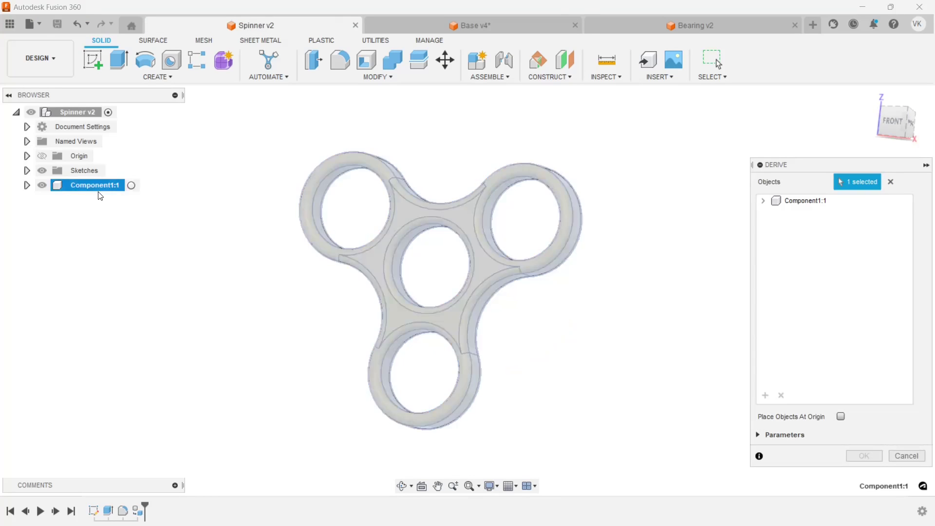
click(847, 455)
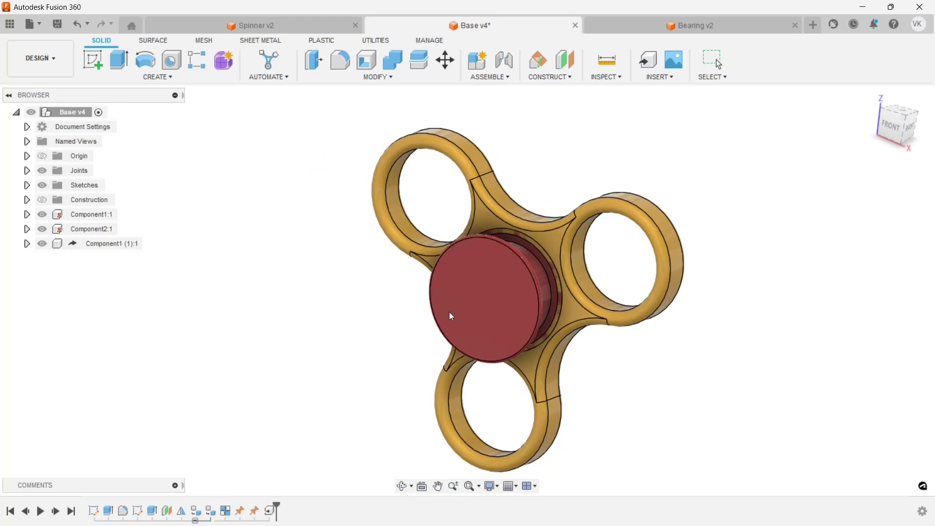
- Joint the spinner's centre hole to the red base cap, offset 6.50 mm along Z
mouse_move(584, 251)
mouse_down()
mouse_move(544, 200)
mouse_move(415, 202)
mouse_up()
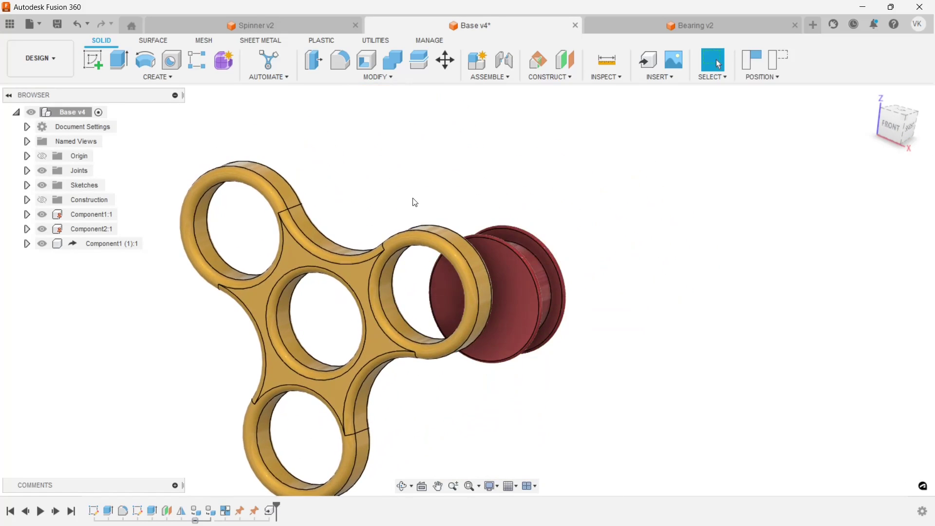
click(504, 60)
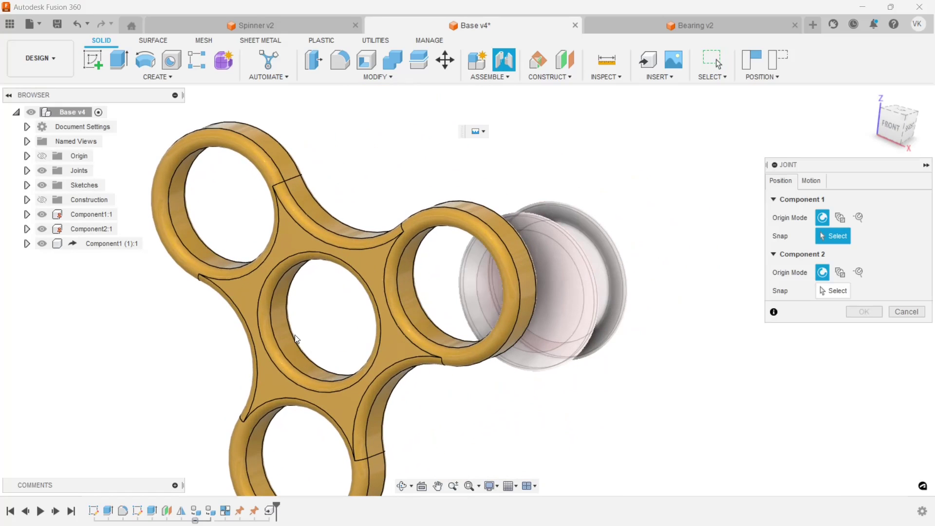
click(287, 337)
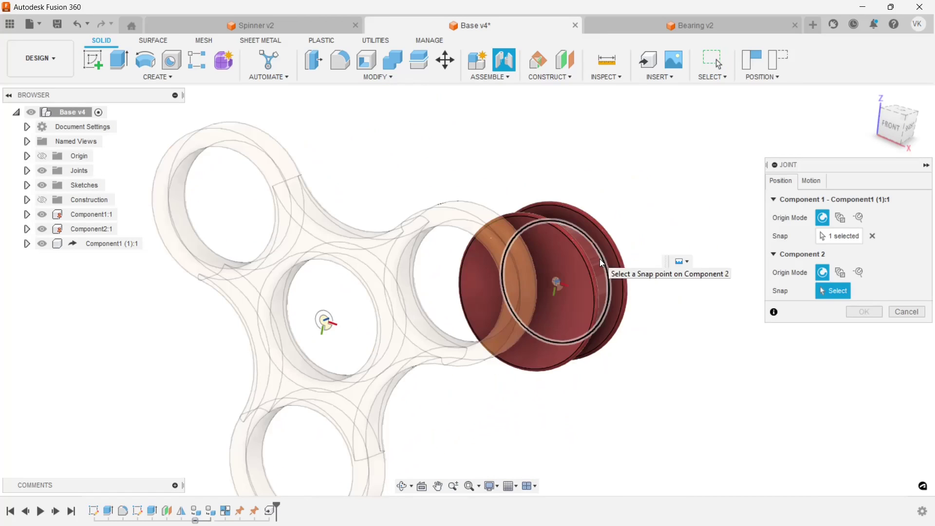
click(600, 261)
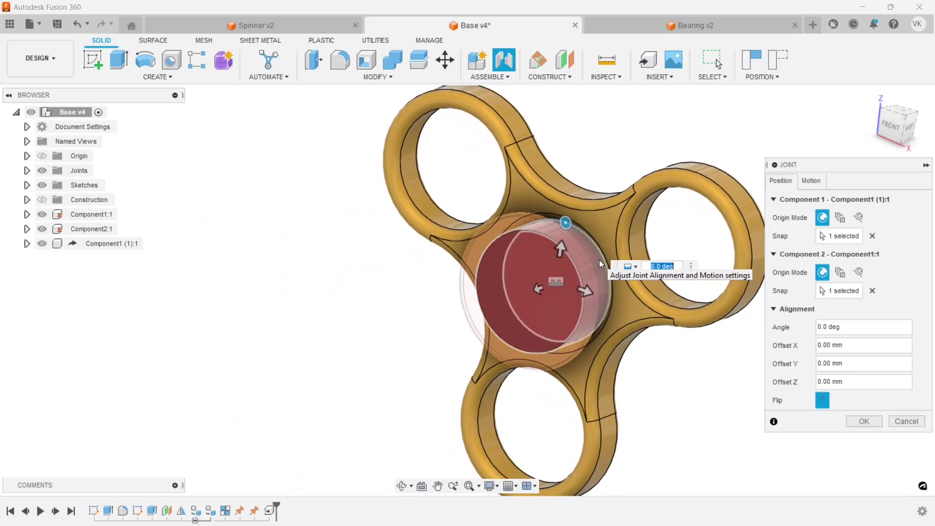
click(906, 129)
scroll(662, 238, up, 1)
scroll(663, 237, up, 1)
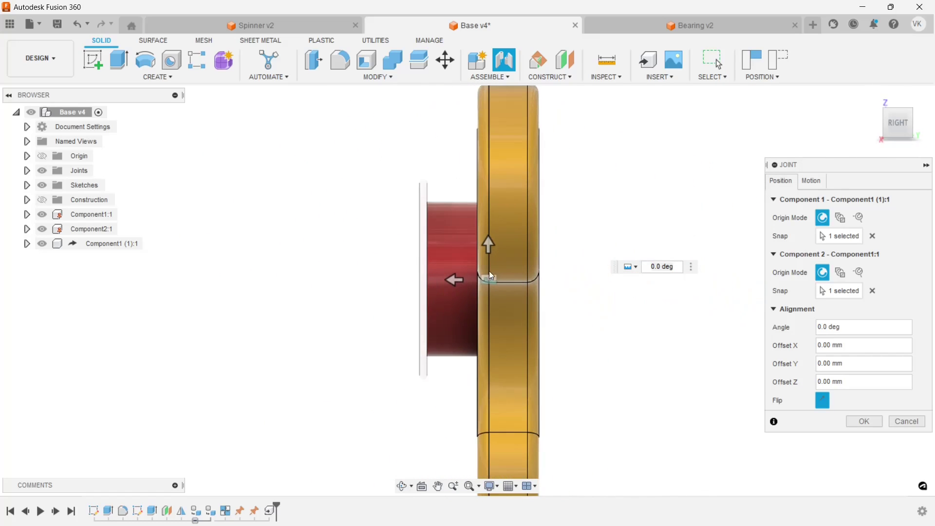
mouse_move(458, 278)
mouse_down()
mouse_move(401, 279)
mouse_move(431, 285)
mouse_up()
scroll(414, 283, up, 2)
scroll(420, 287, up, 2)
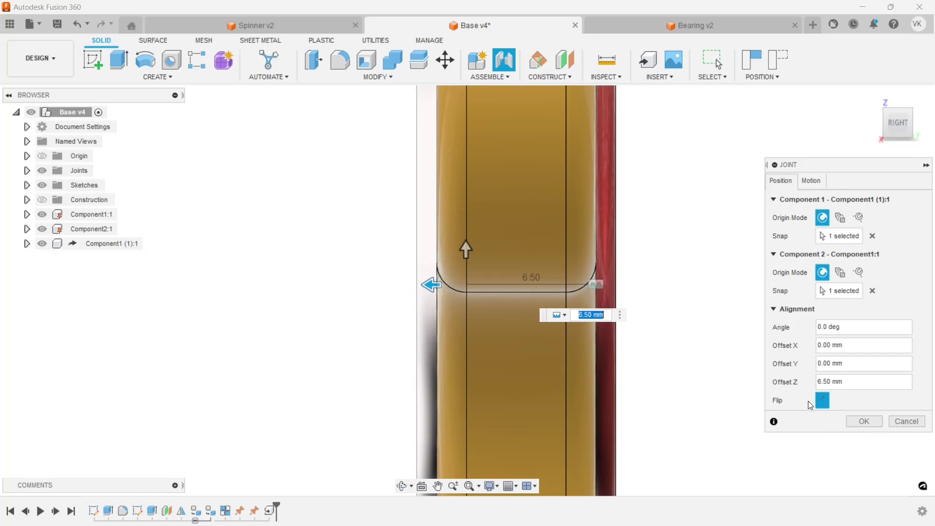
click(852, 422)
- Change the cap joint's motion type to Revolute about the Z axis
scroll(588, 319, down, 3)
shift+middle_drag(462, 252, 534, 265)
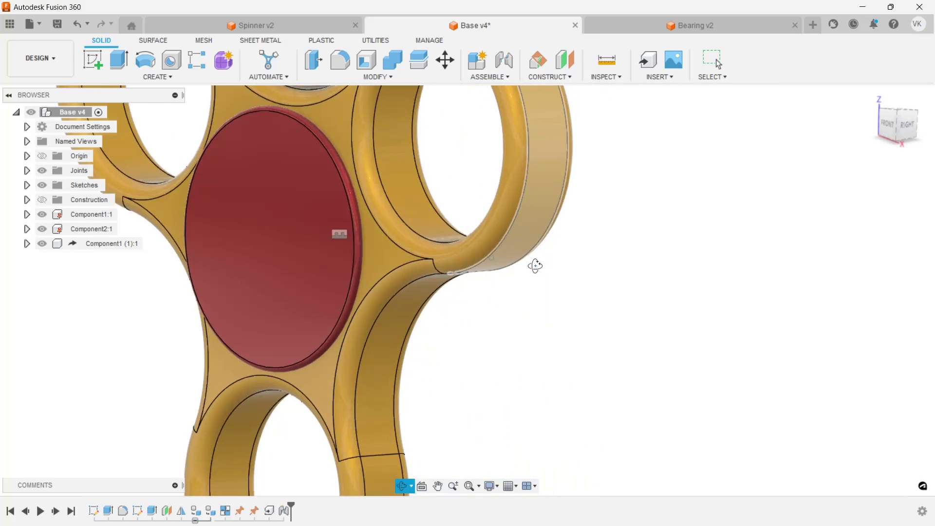
scroll(538, 271, down, 2)
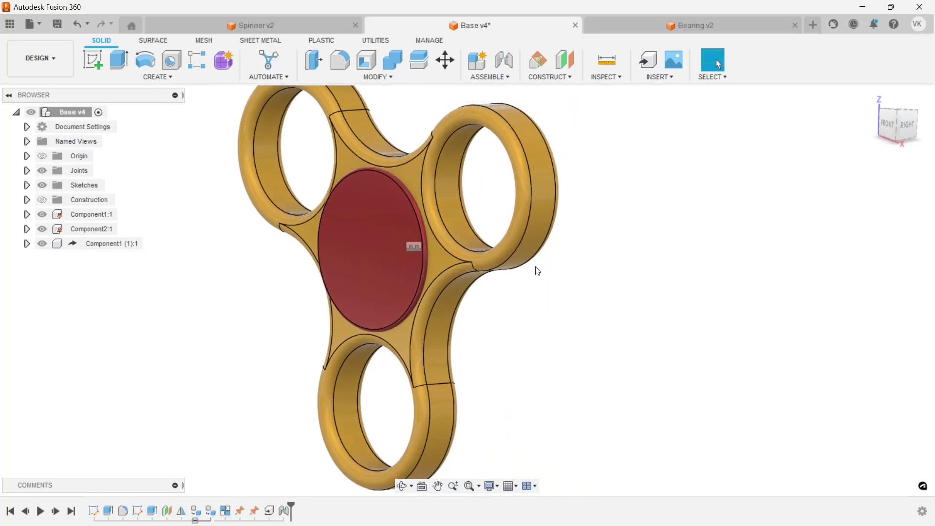
right_click(285, 509)
click(302, 420)
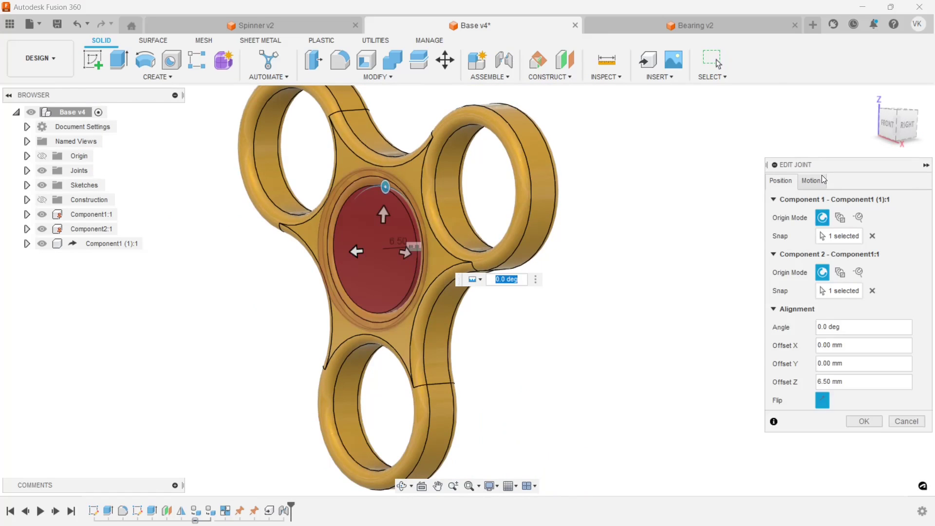
click(822, 176)
click(869, 199)
click(835, 225)
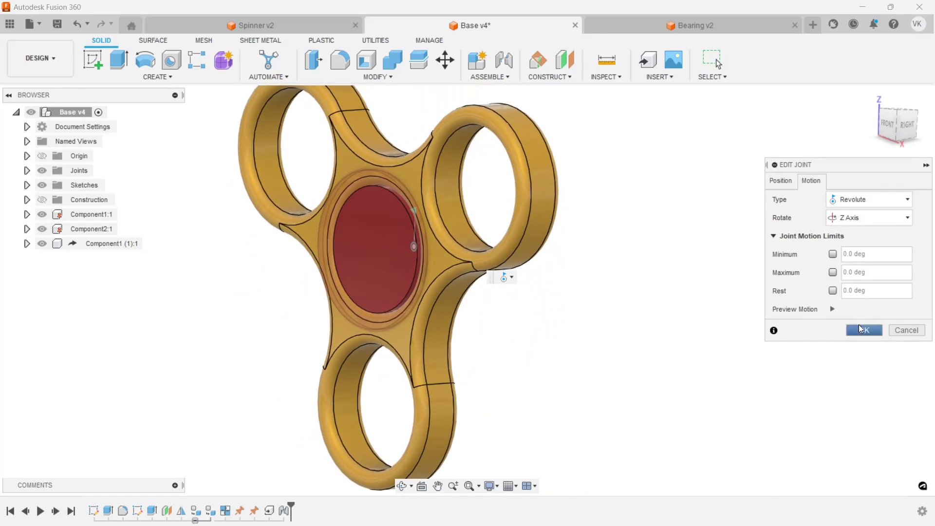
click(860, 328)
mouse_move(673, 331)
shift+middle_down()
mouse_move(539, 283)
mouse_move(575, 283)
shift+middle_up()
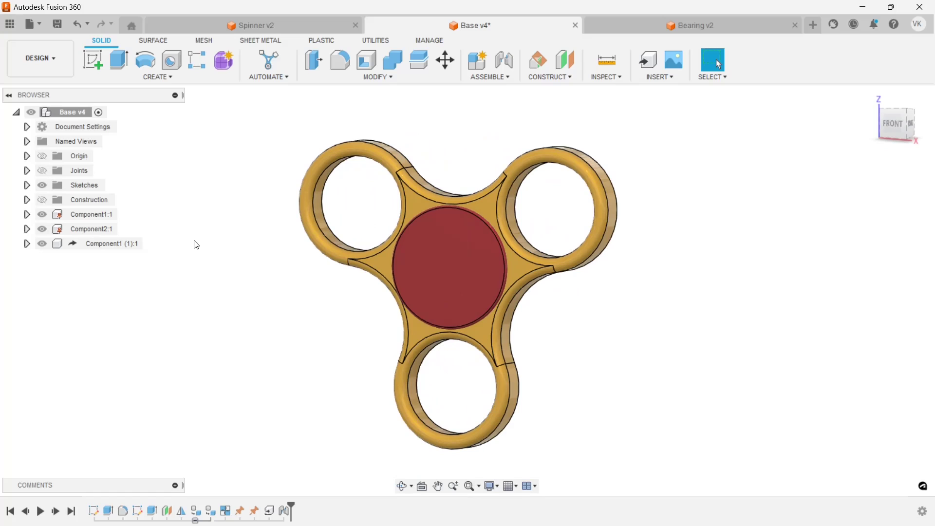
- Derive Component1:1 from the Bearing design in Spinner Toy into the Base assembly
click(655, 78)
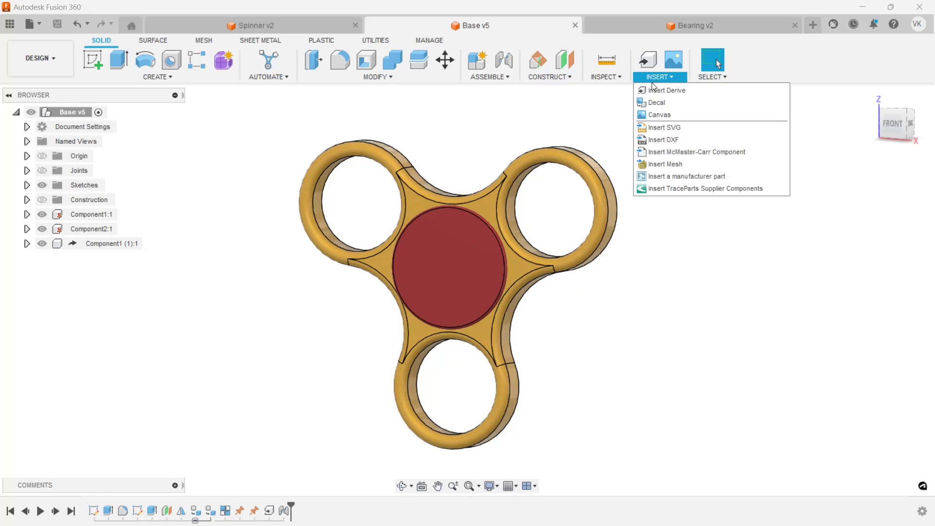
click(651, 90)
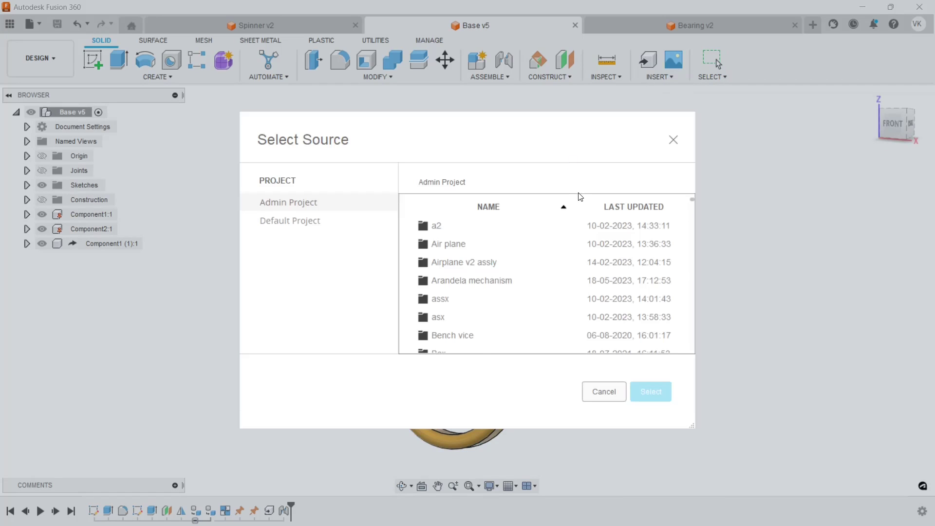
click(617, 204)
double_click(600, 225)
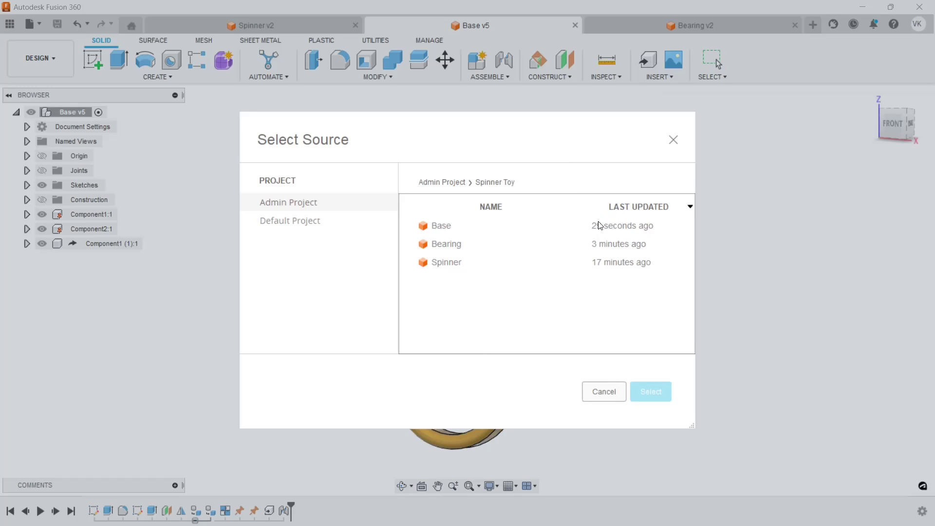
click(570, 243)
click(653, 386)
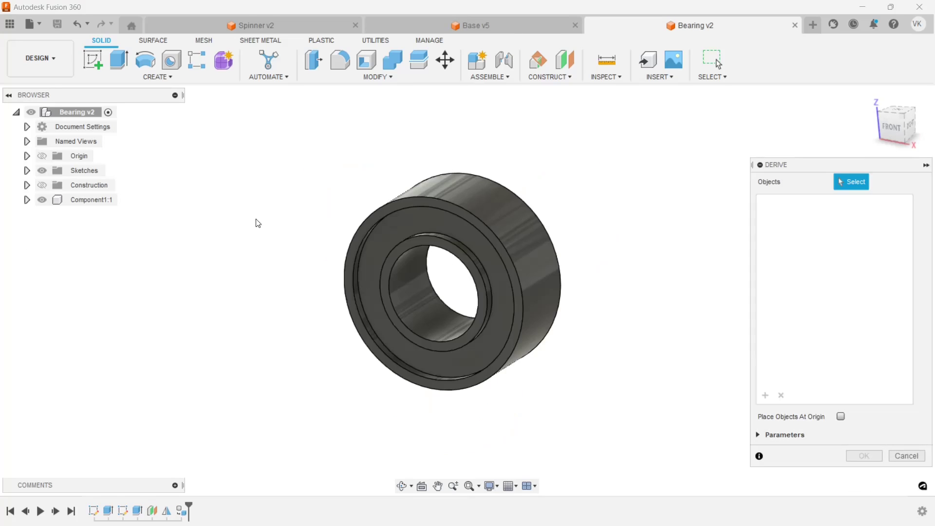
click(97, 201)
click(849, 453)
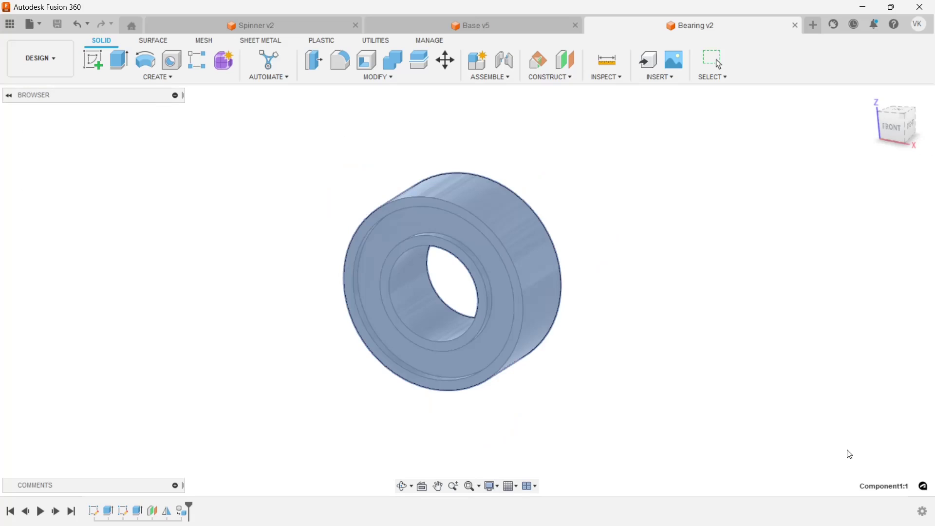
scroll(561, 326, down, 3)
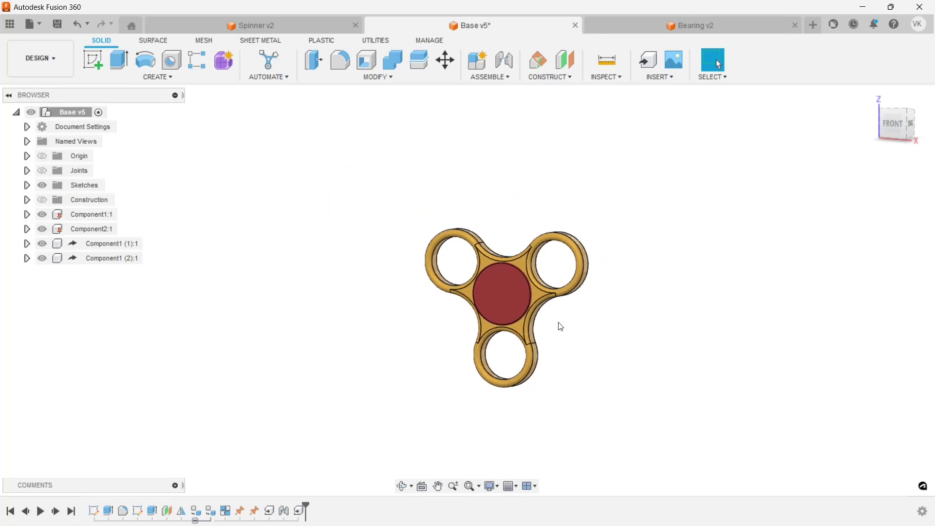
- Move the bearing aside and snap its edge to the upper-left arm hole edge
click(124, 258)
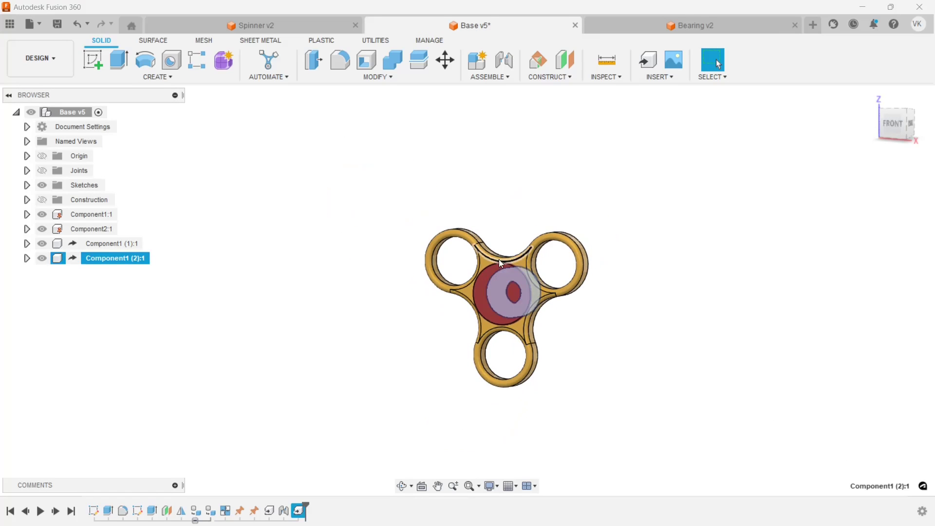
drag(513, 286, 414, 263)
mouse_move(432, 345)
shift+middle_down()
mouse_move(447, 217)
mouse_move(468, 209)
mouse_move(407, 236)
shift+middle_up()
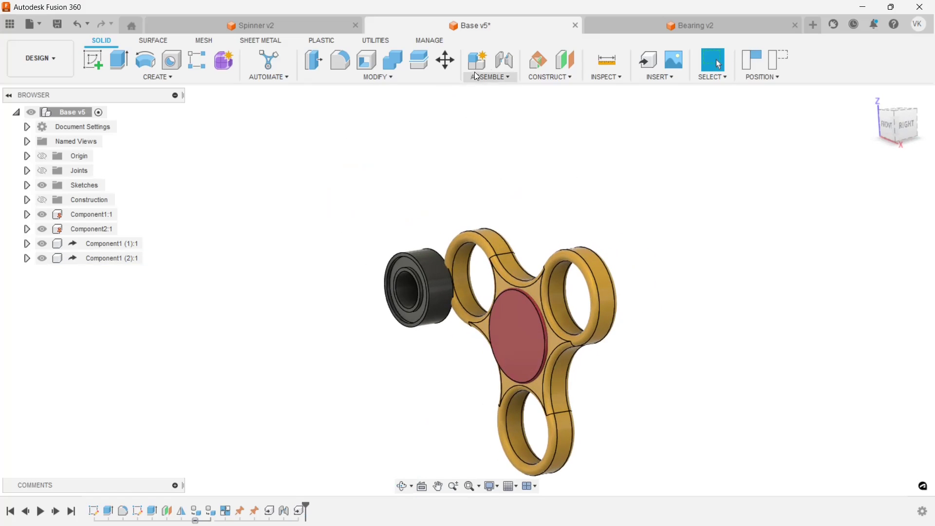
click(504, 60)
scroll(437, 272, up, 3)
click(437, 279)
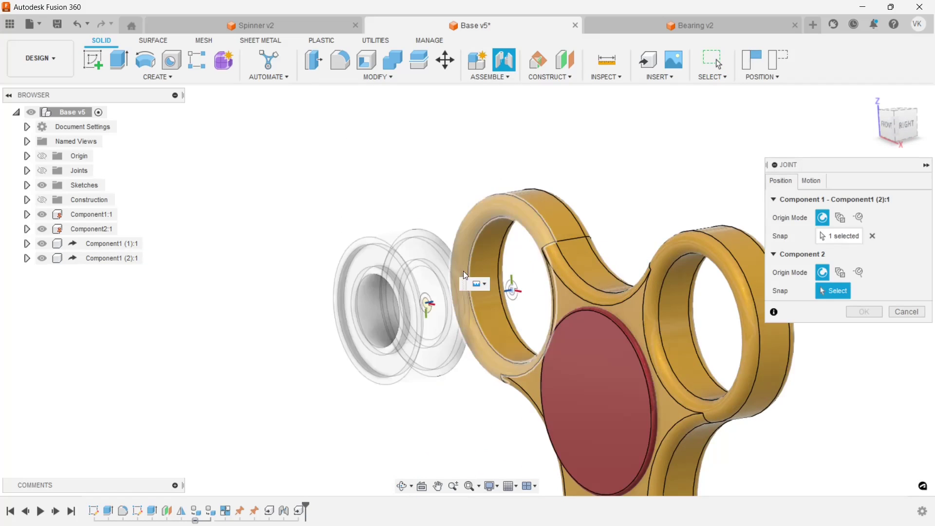
click(476, 266)
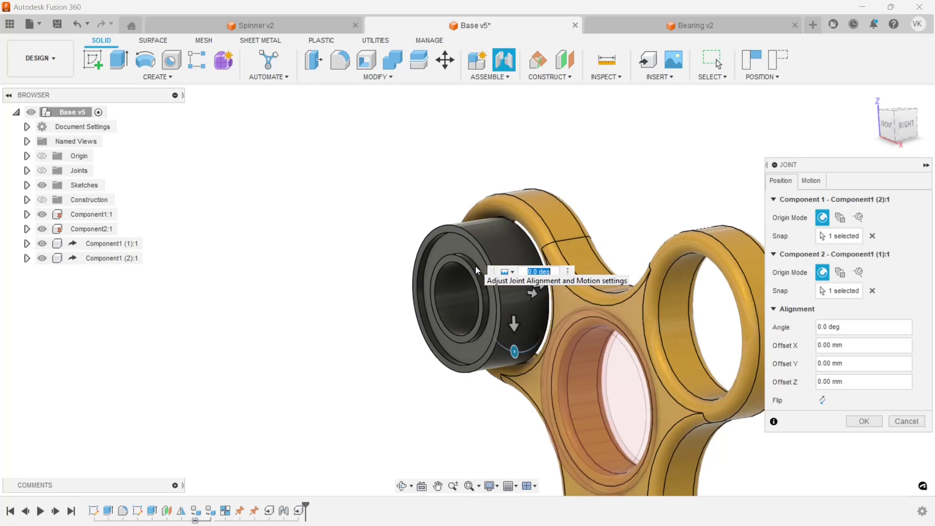
- Offset the bearing joint 6.50 mm along Z so the bearing sits flush
click(901, 125)
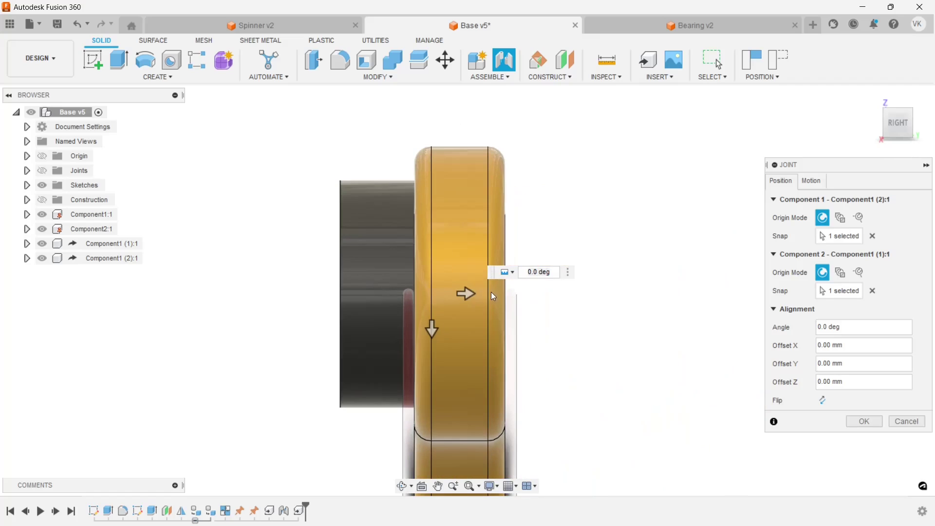
drag(468, 293, 536, 292)
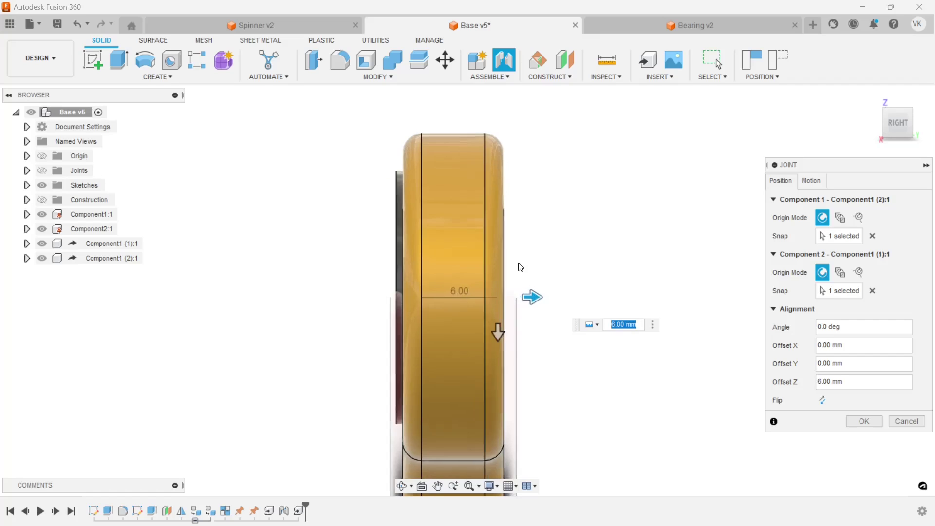
scroll(524, 311, up, 3)
drag(525, 320, 529, 321)
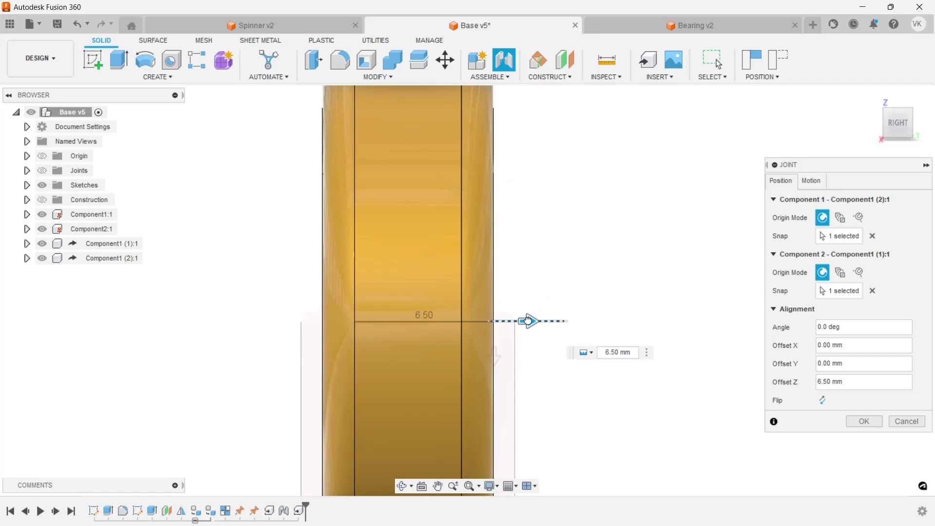
scroll(529, 319, down, 3)
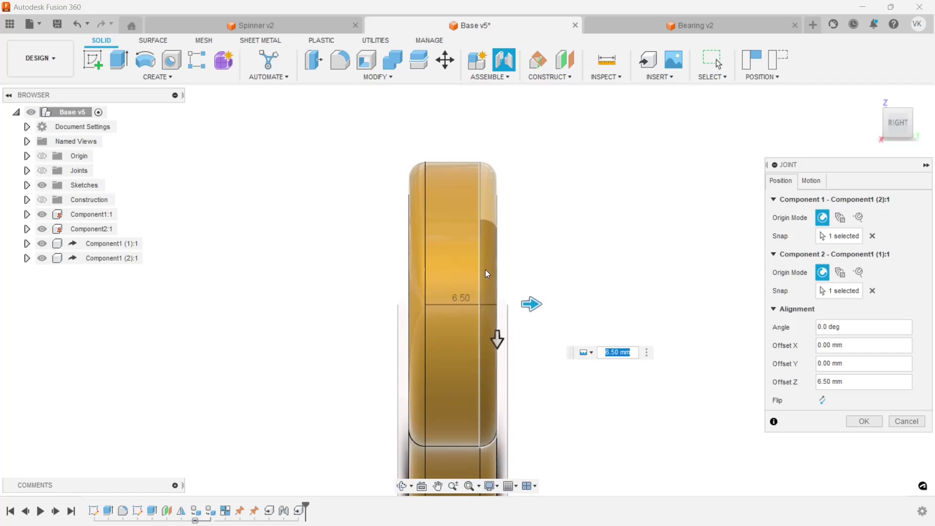
click(860, 421)
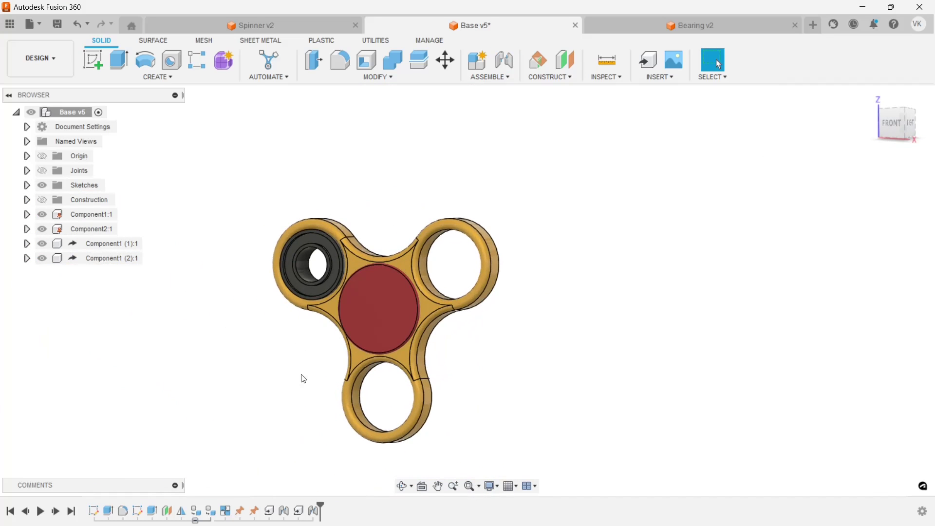
- Switch the bearing joint's motion type from rigid to Revolute about Z
right_click(317, 512)
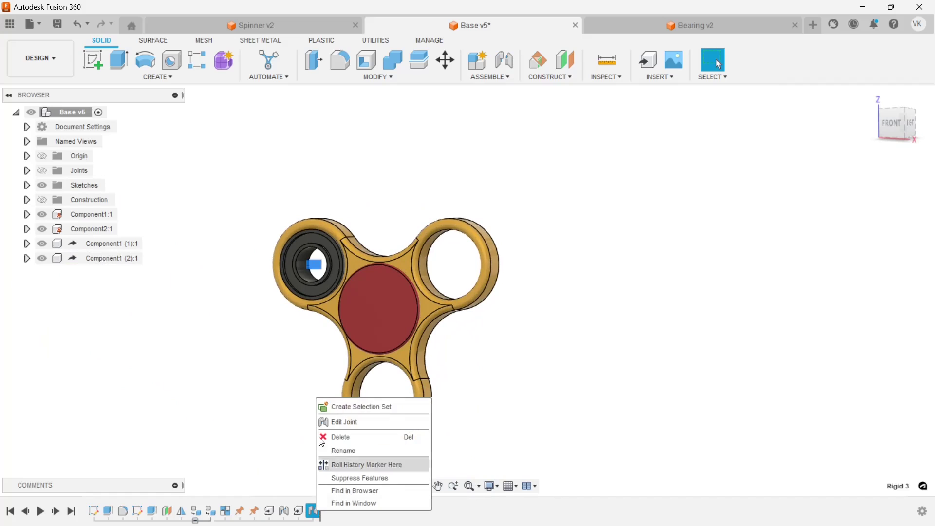
click(333, 420)
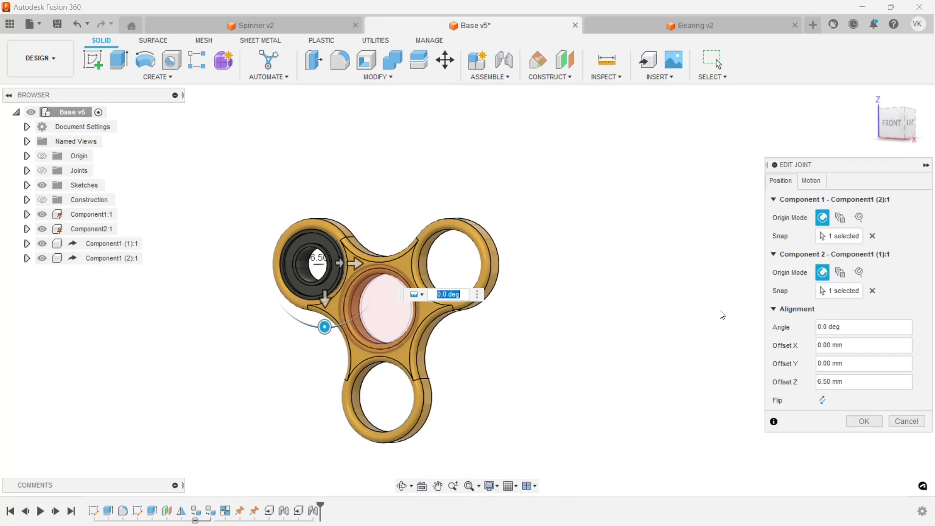
click(807, 185)
click(847, 200)
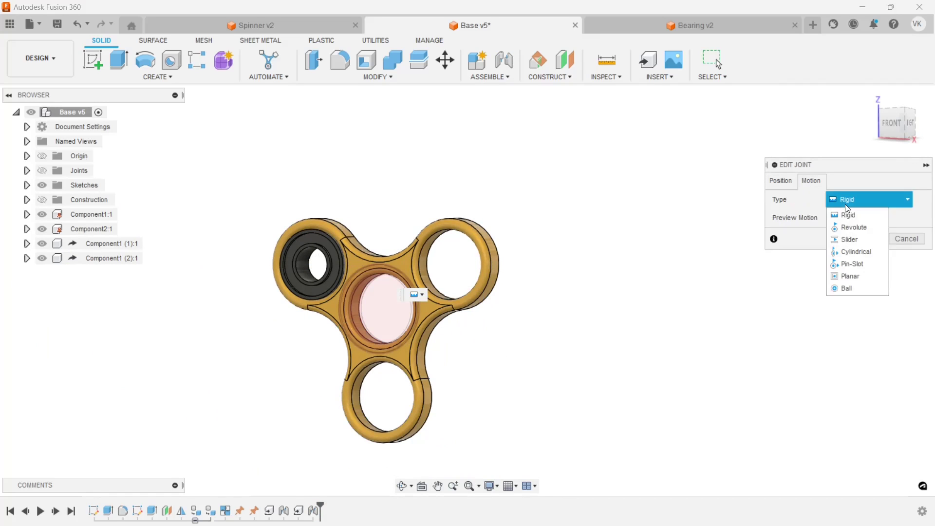
click(848, 227)
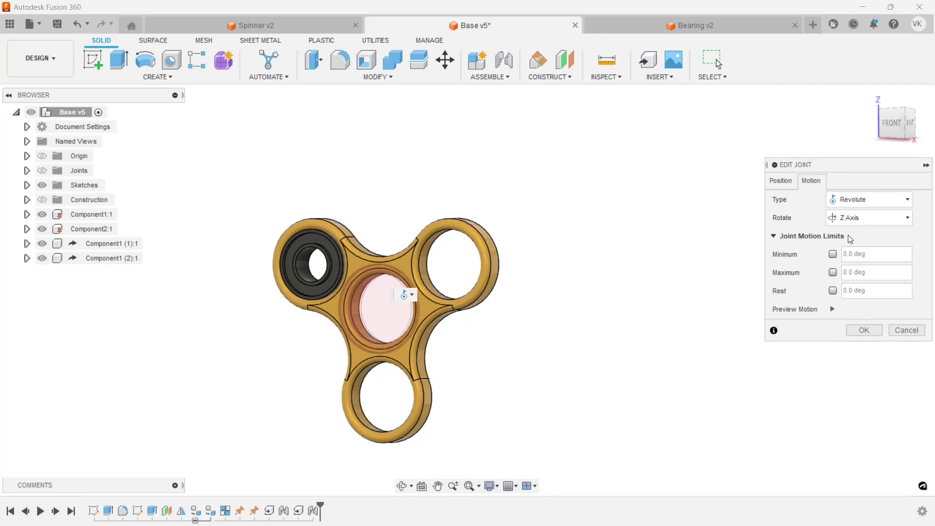
click(858, 335)
scroll(539, 271, down, 3)
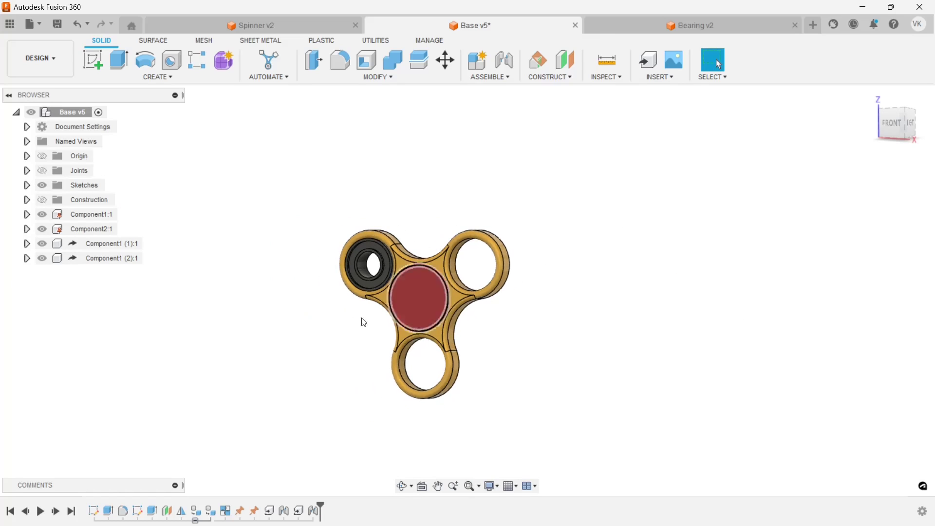
scroll(360, 320, up, 3)
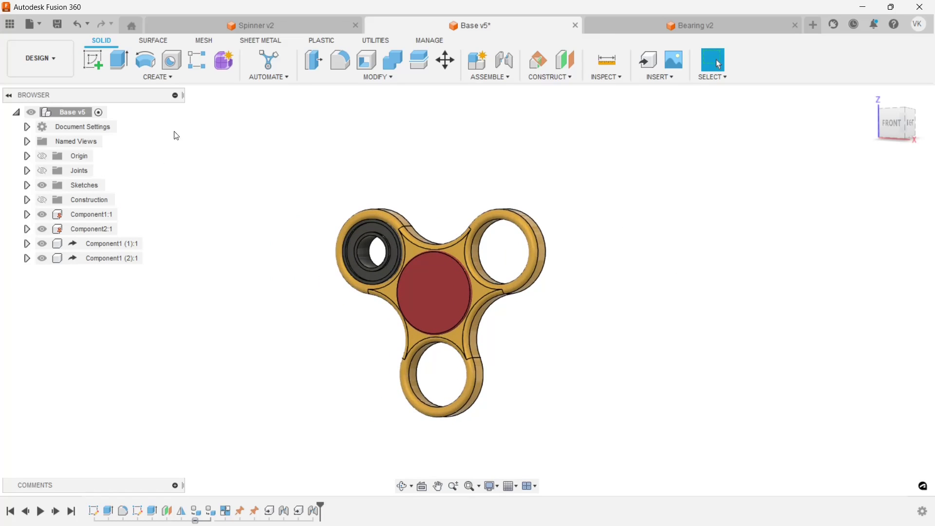
- Circular-pattern the bearing component, quantity 3, around the spinner's centre edge
click(186, 77)
mouse_move(124, 324)
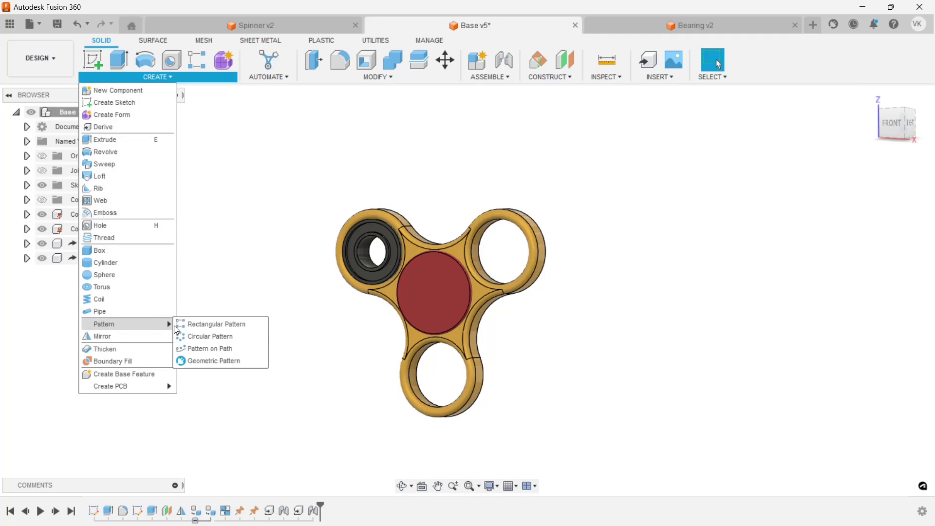
click(210, 336)
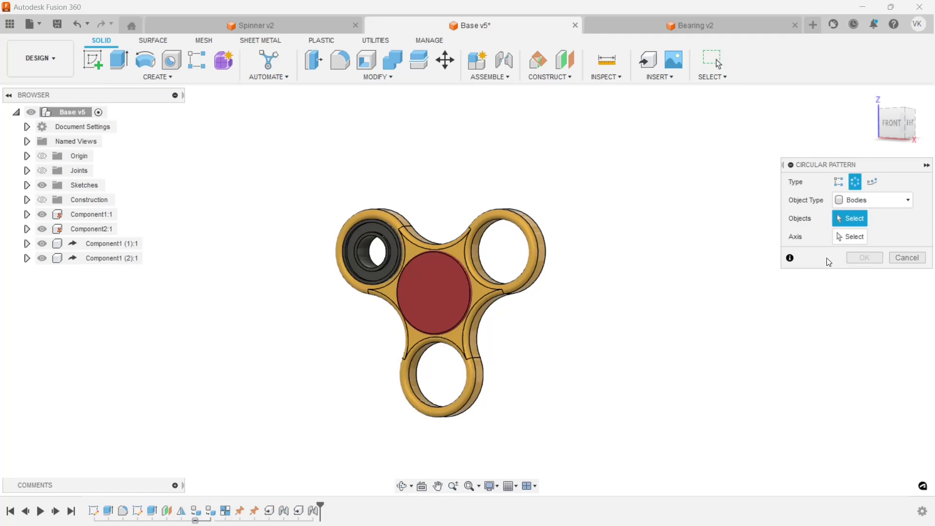
click(872, 201)
click(854, 254)
click(115, 258)
click(850, 237)
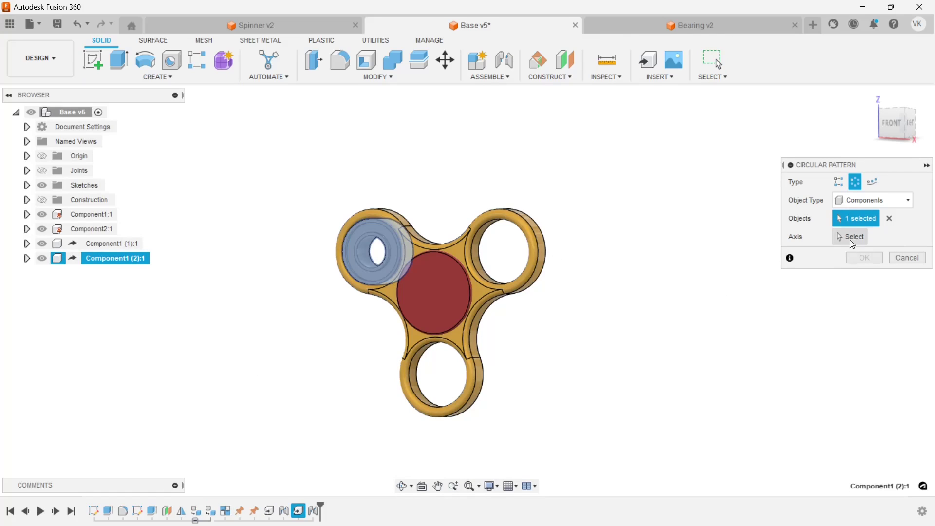
click(460, 279)
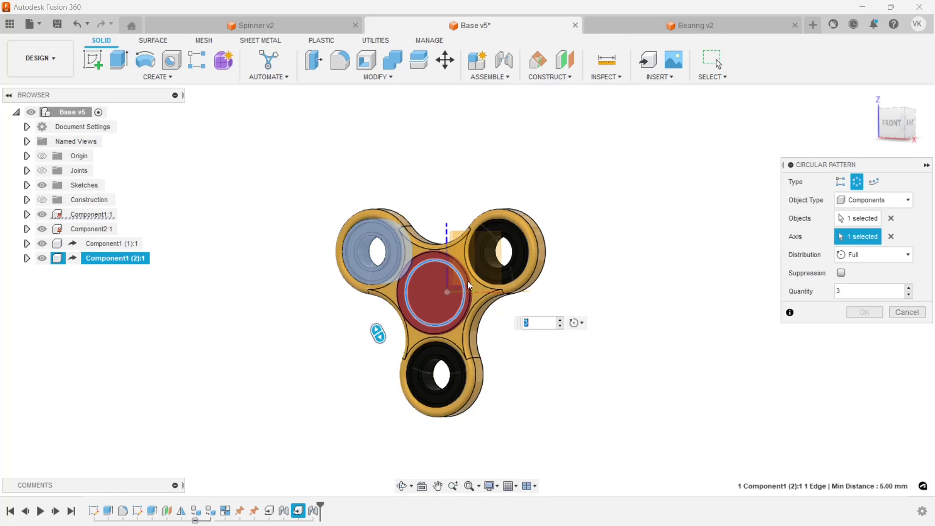
click(863, 315)
- Pull the top-right bearing copy back out of its arm hole
scroll(534, 347, up, 2)
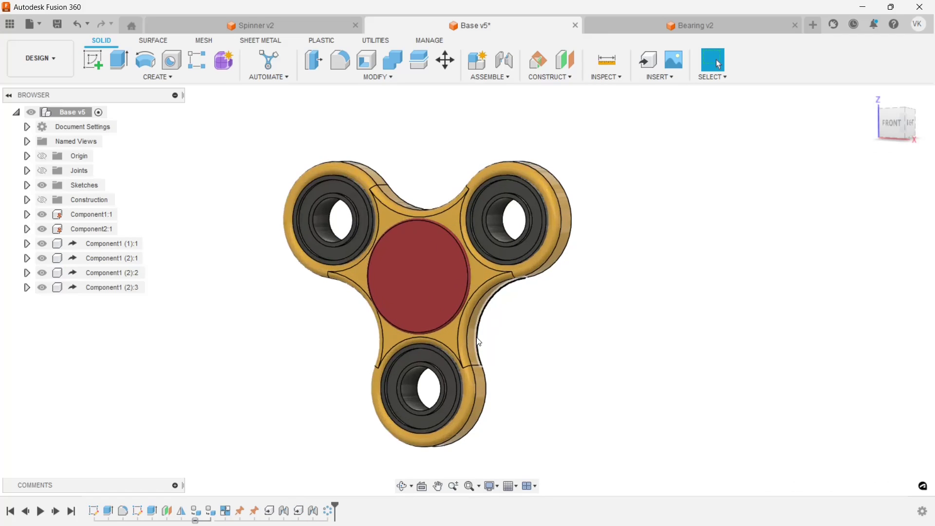
scroll(560, 272, up, 2)
drag(587, 259, 589, 340)
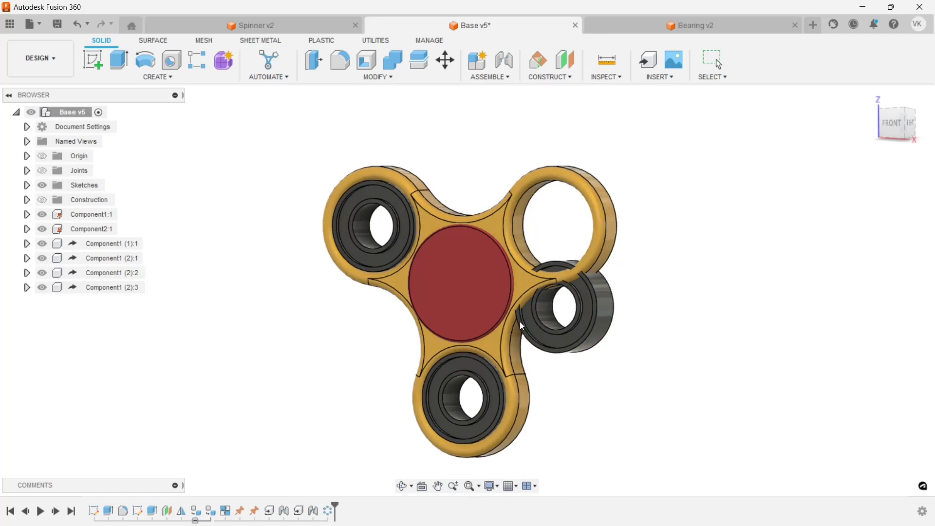
key(ctrl+z)
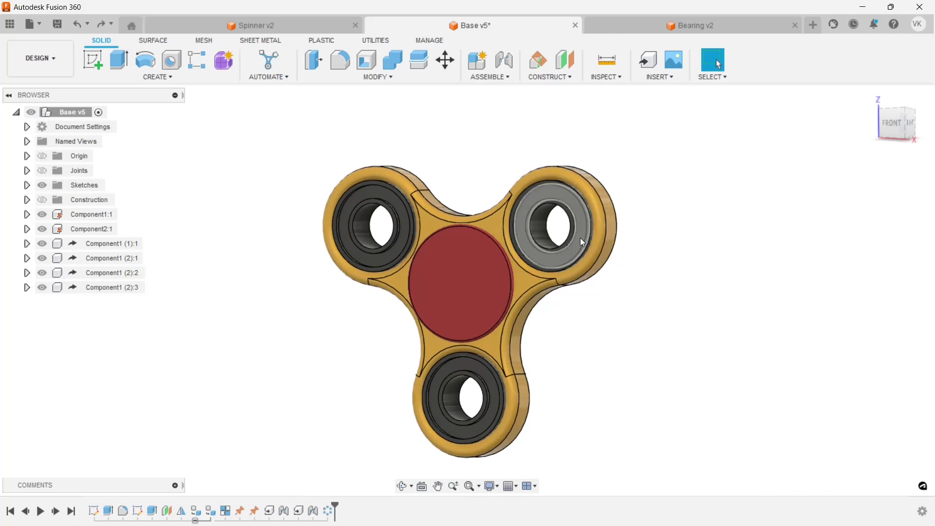
drag(584, 241, 625, 297)
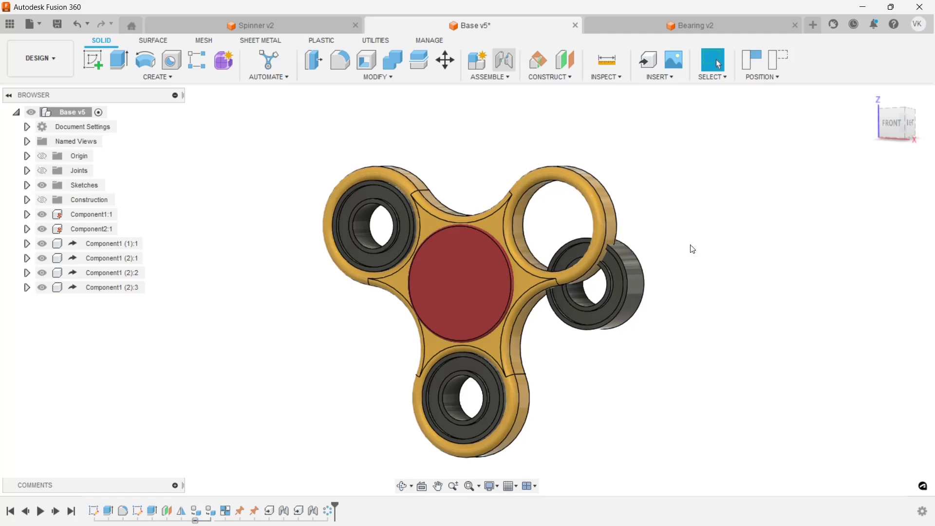
- Joint the loose bearing into the top-right arm hole at 90° with a 6.50 mm offset
key(j)
scroll(622, 236, up, 1)
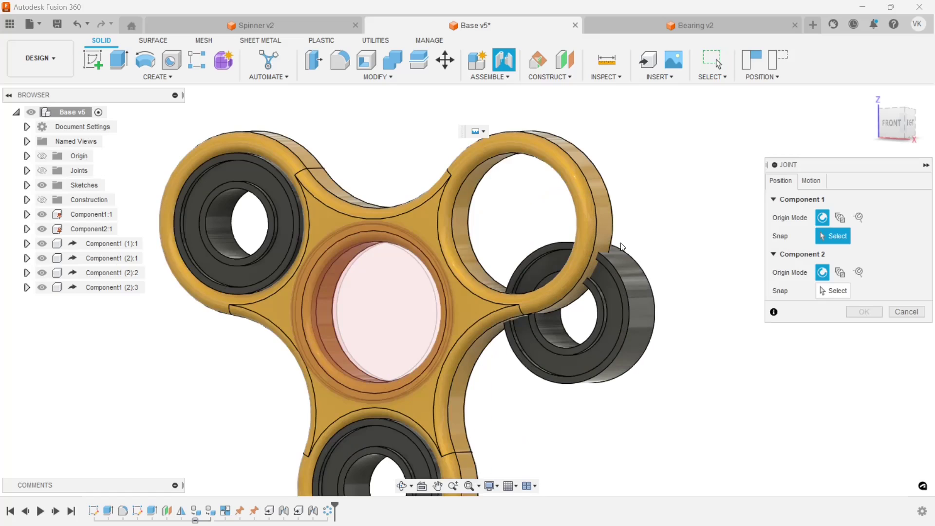
scroll(620, 247, up, 1)
click(621, 270)
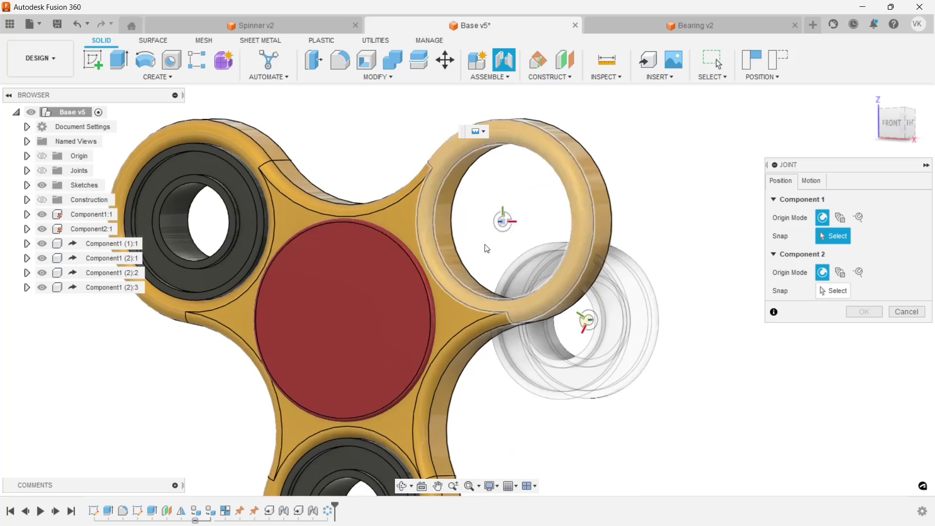
click(446, 236)
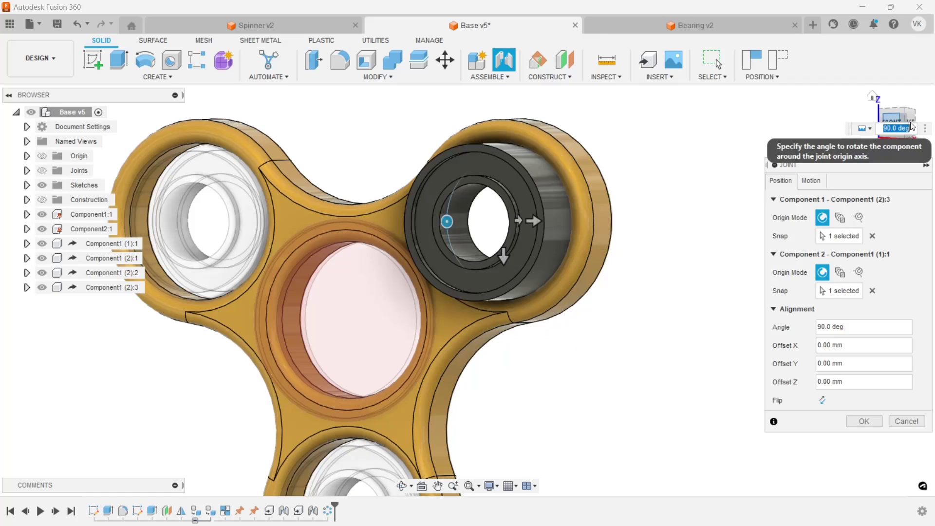
click(912, 122)
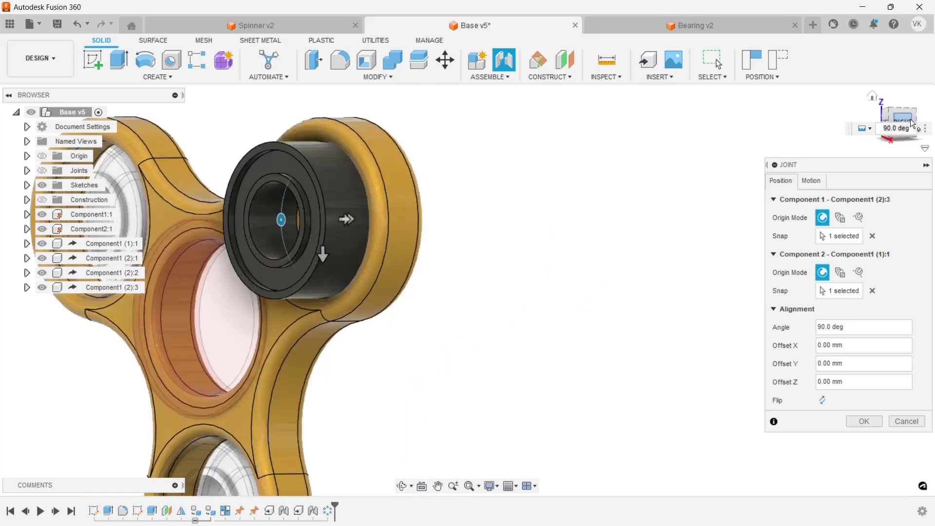
scroll(195, 253, up, 2)
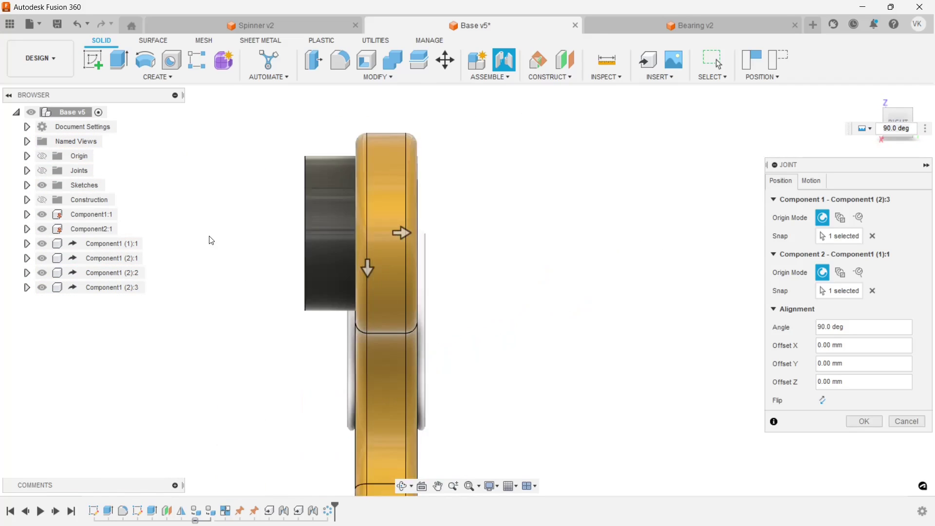
scroll(292, 234, up, 3)
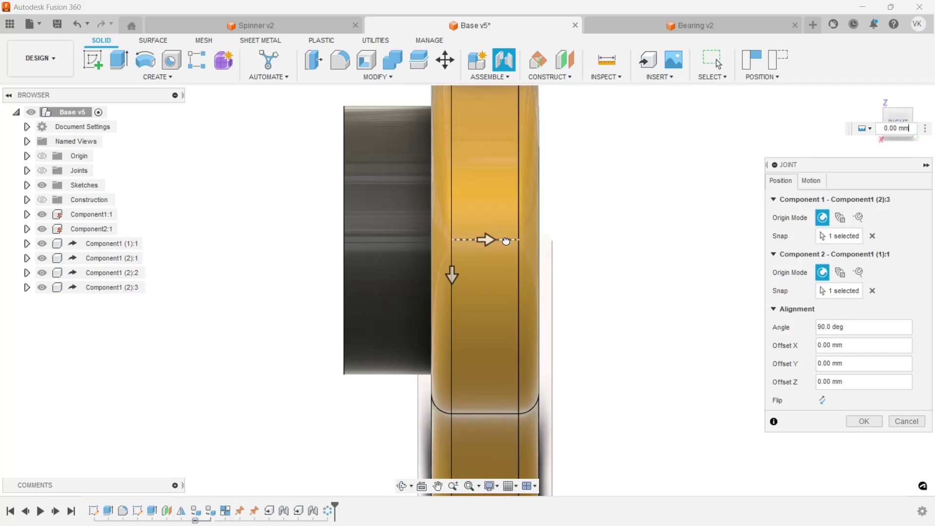
drag(487, 240, 566, 241)
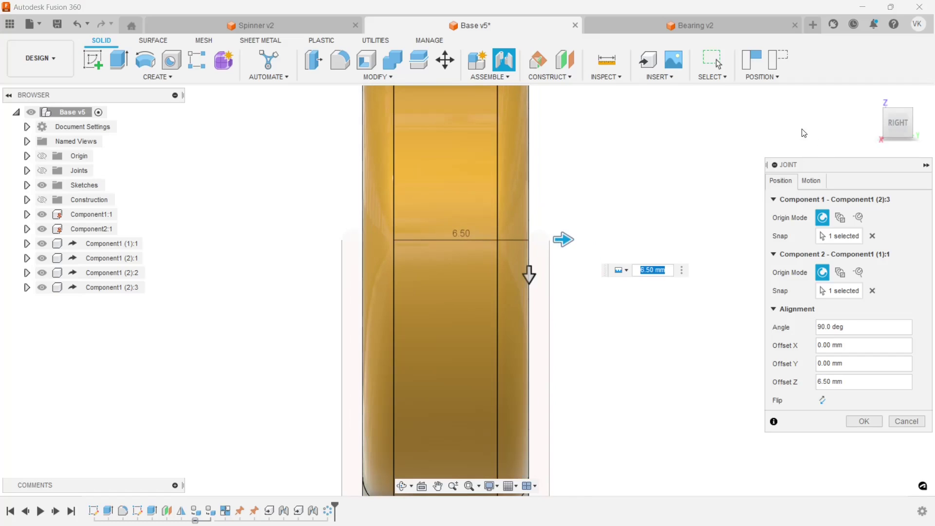
click(850, 427)
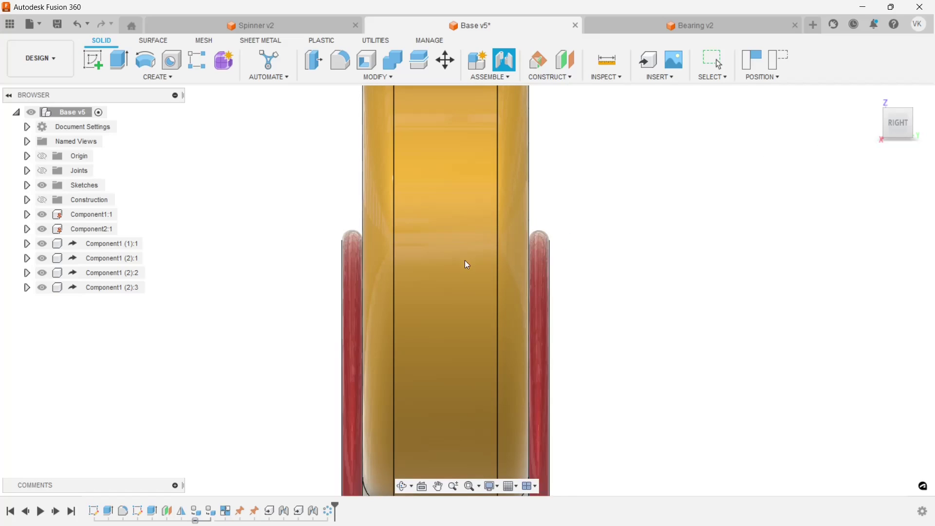
scroll(465, 260, down, 3)
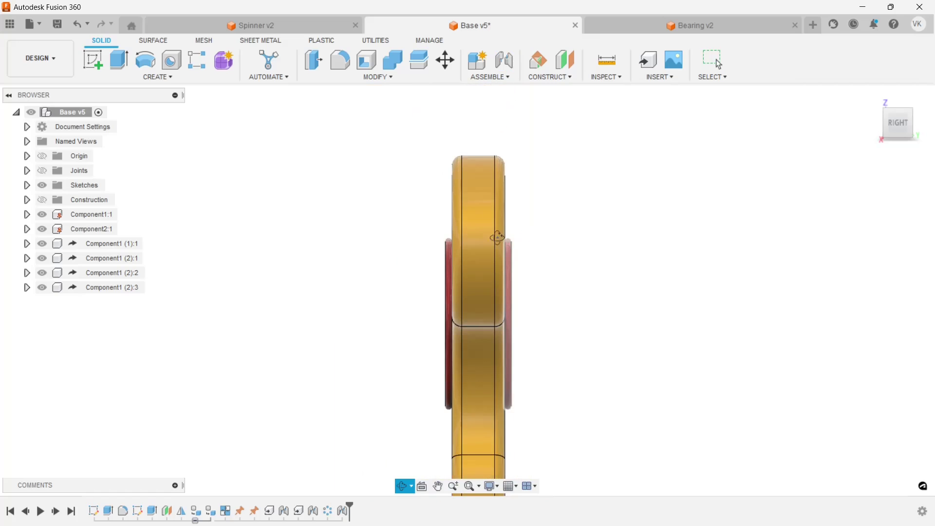
- Orbit to the front view and spin the spinner to test its centre joint
shift+middle_drag(508, 240, 469, 238)
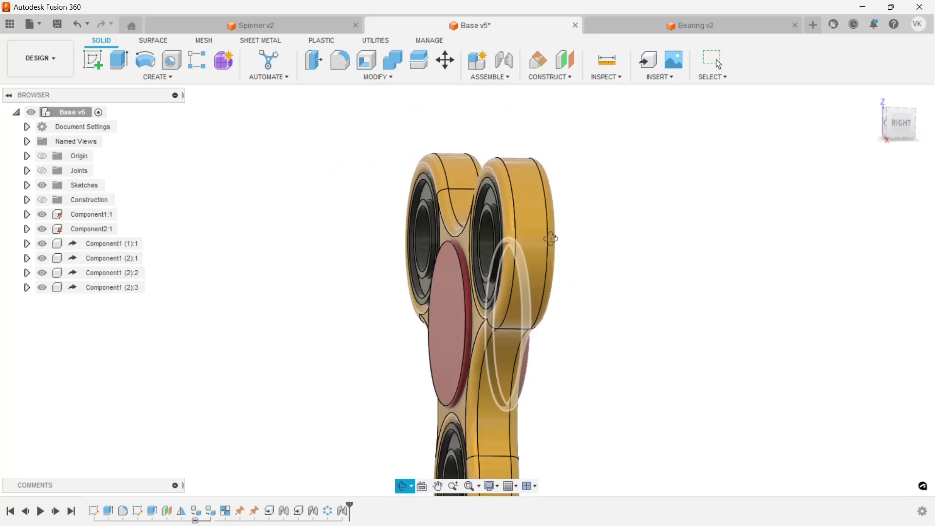
drag(515, 238, 485, 224)
mouse_move(484, 224)
shift+middle_down()
mouse_move(491, 353)
mouse_move(484, 332)
shift+middle_up()
drag(493, 322, 481, 323)
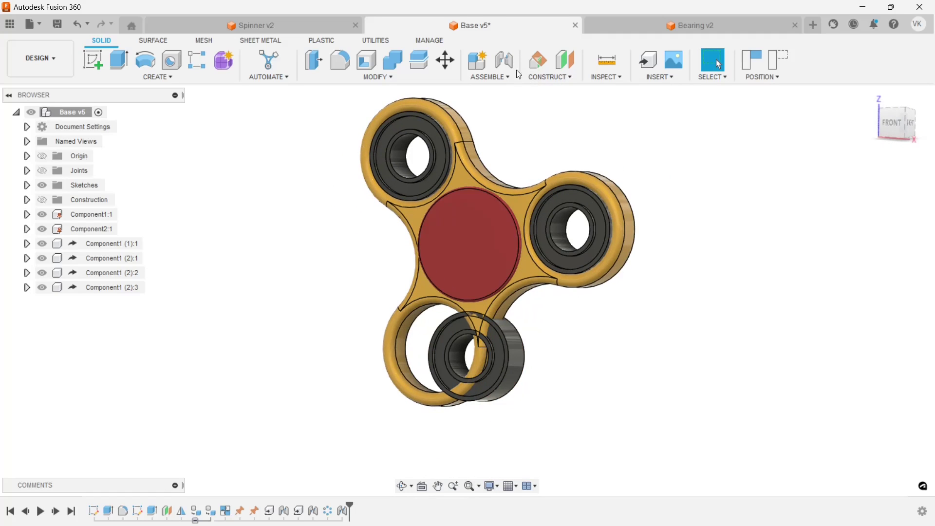
- Joint the bottom bearing into the bottom arm hole at 180° with a 6.50 mm offset
key(j)
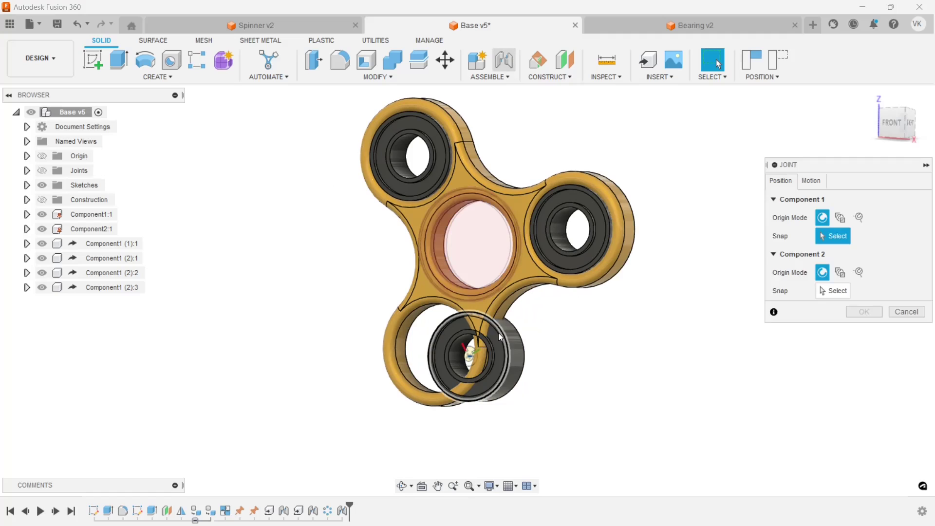
scroll(499, 333, up, 3)
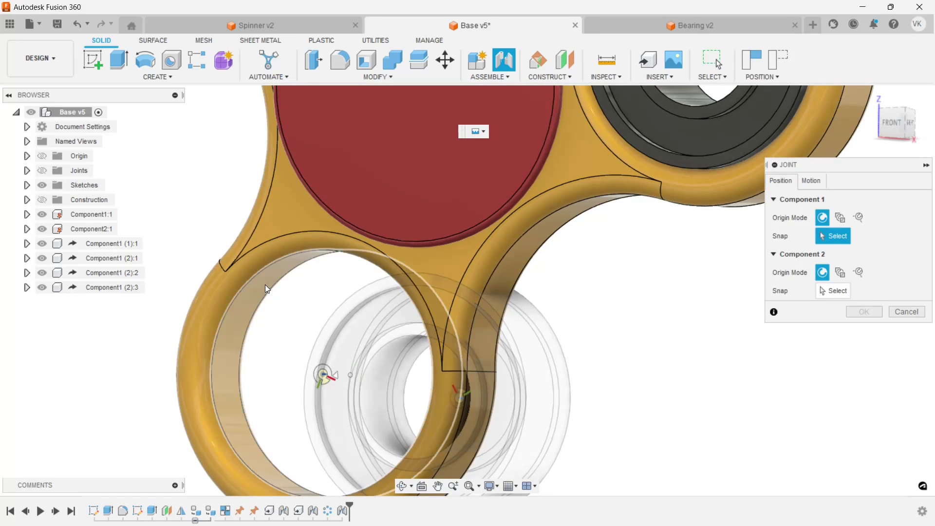
click(265, 285)
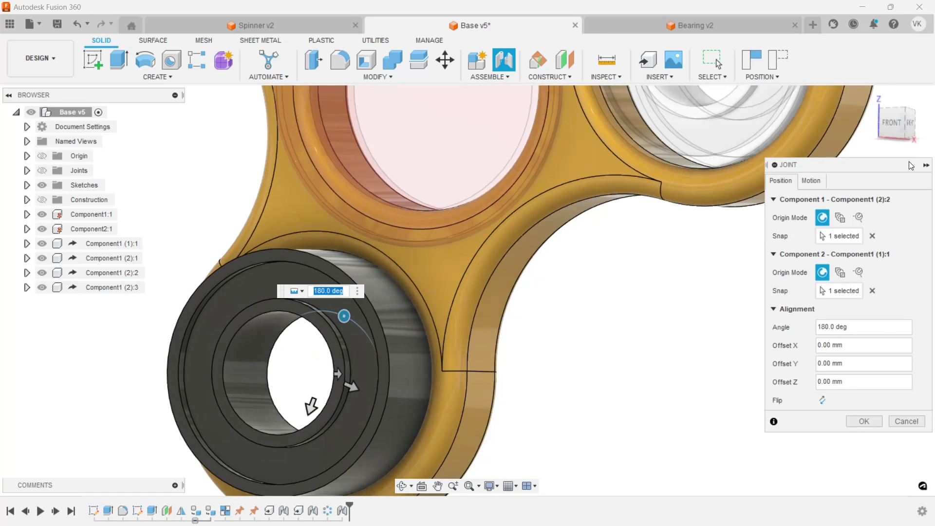
click(913, 131)
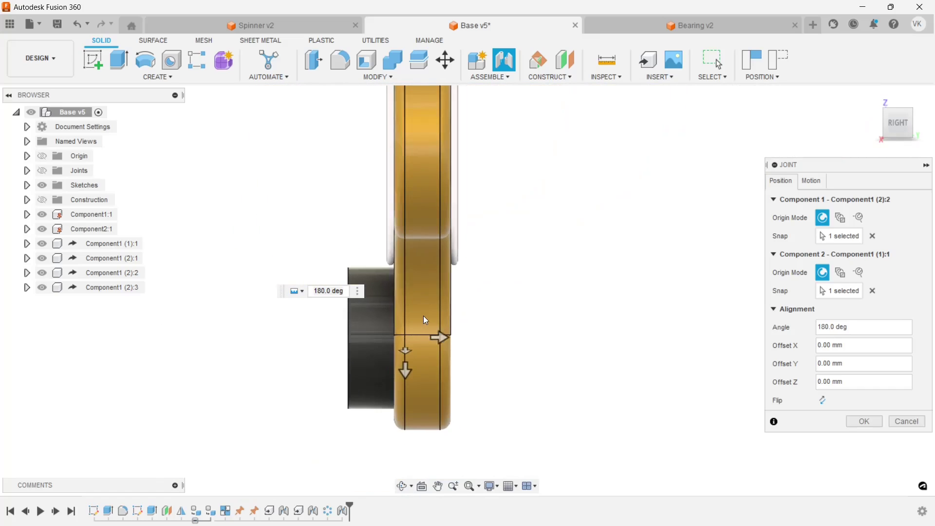
scroll(423, 316, up, 2)
scroll(423, 316, up, 1)
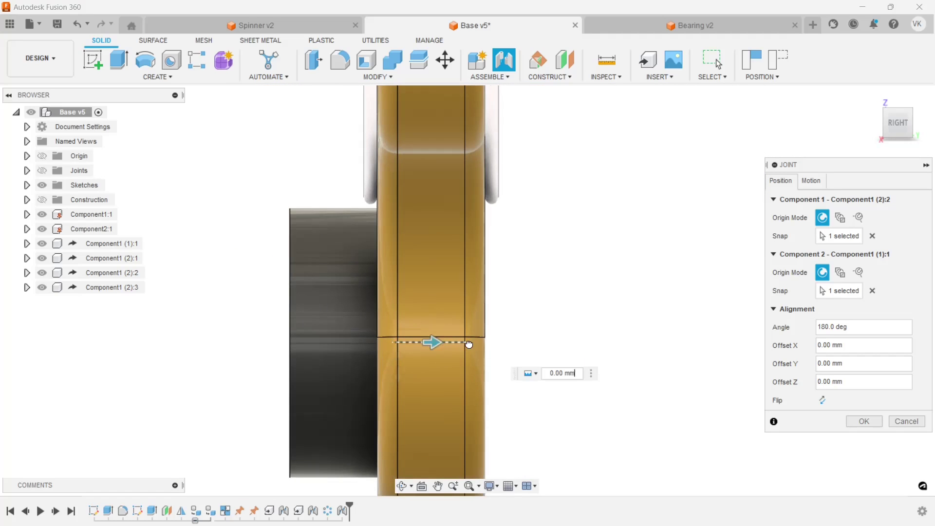
drag(468, 344, 491, 344)
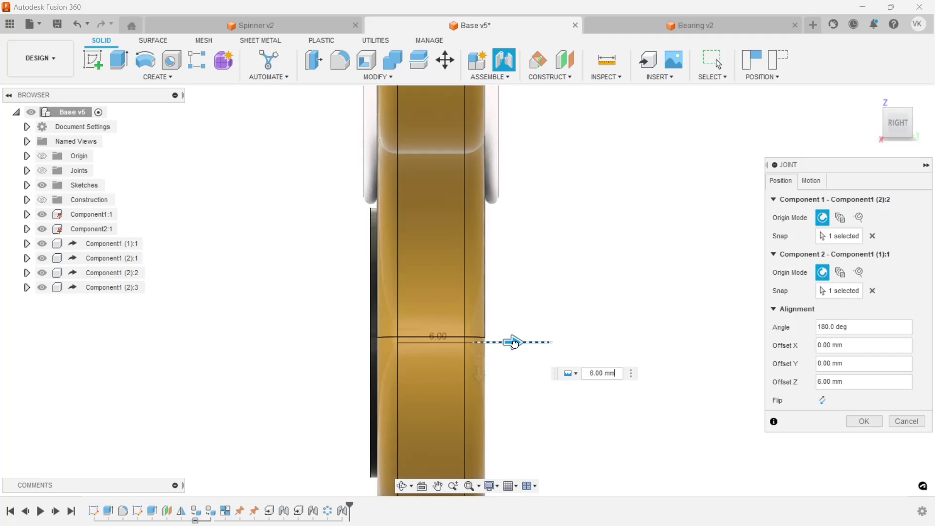
scroll(516, 343, up, 1)
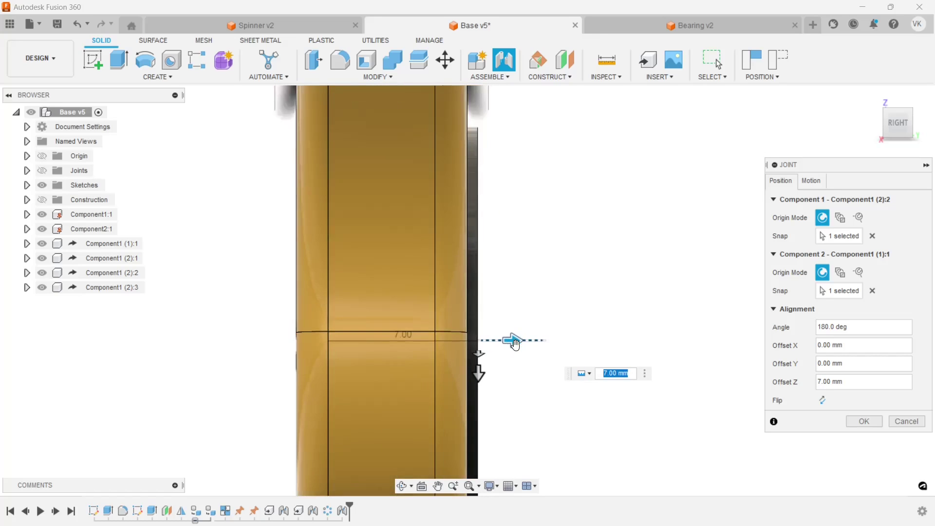
scroll(511, 340, up, 1)
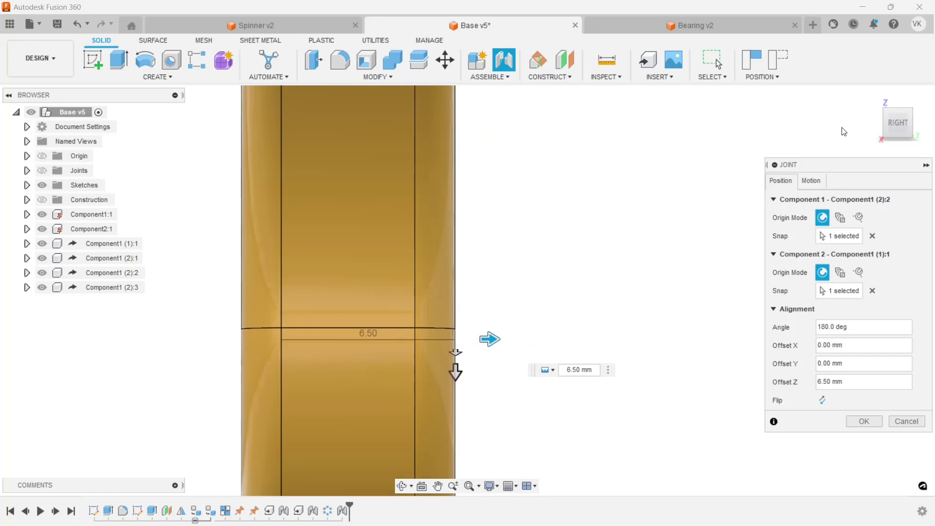
click(848, 427)
scroll(492, 259, down, 2)
scroll(472, 240, down, 3)
scroll(477, 238, down, 2)
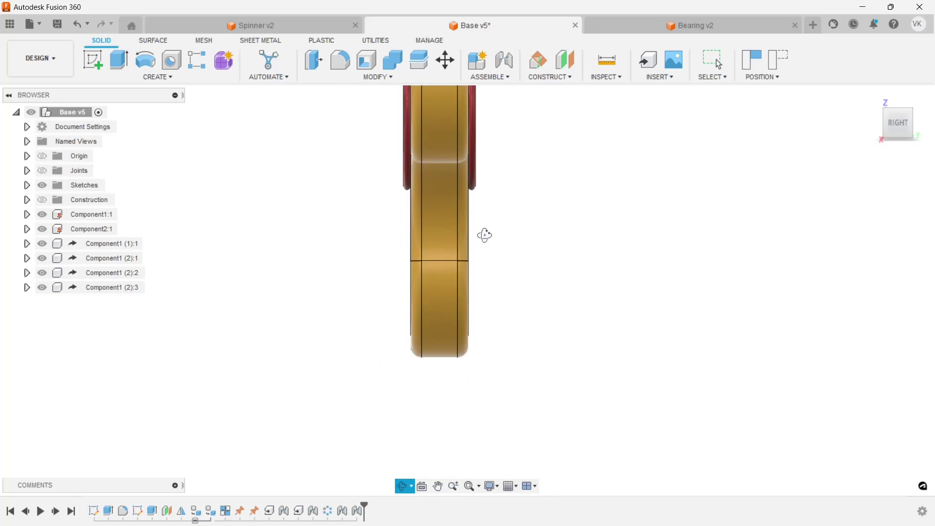
mouse_move(485, 235)
shift+middle_down()
mouse_move(504, 232)
mouse_move(489, 231)
mouse_move(501, 279)
mouse_move(511, 213)
mouse_move(525, 292)
shift+middle_up()
scroll(525, 217, up, 2)
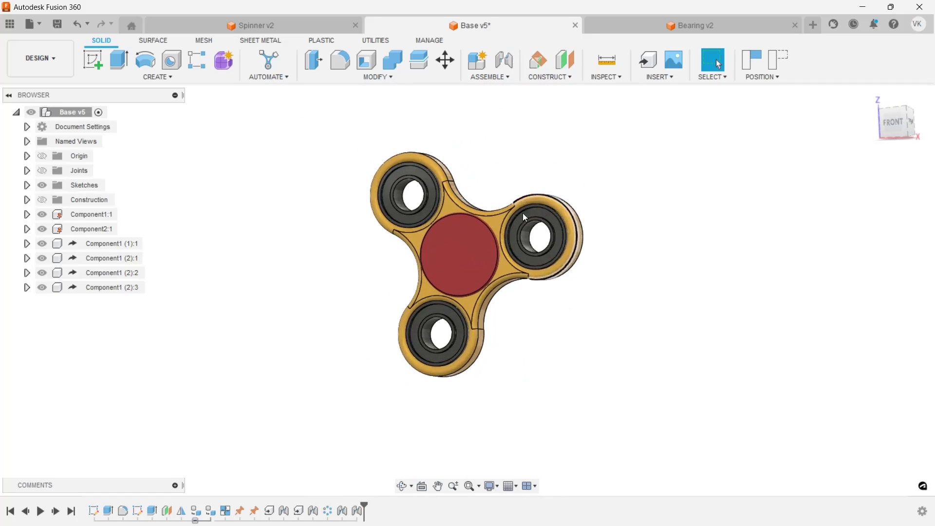